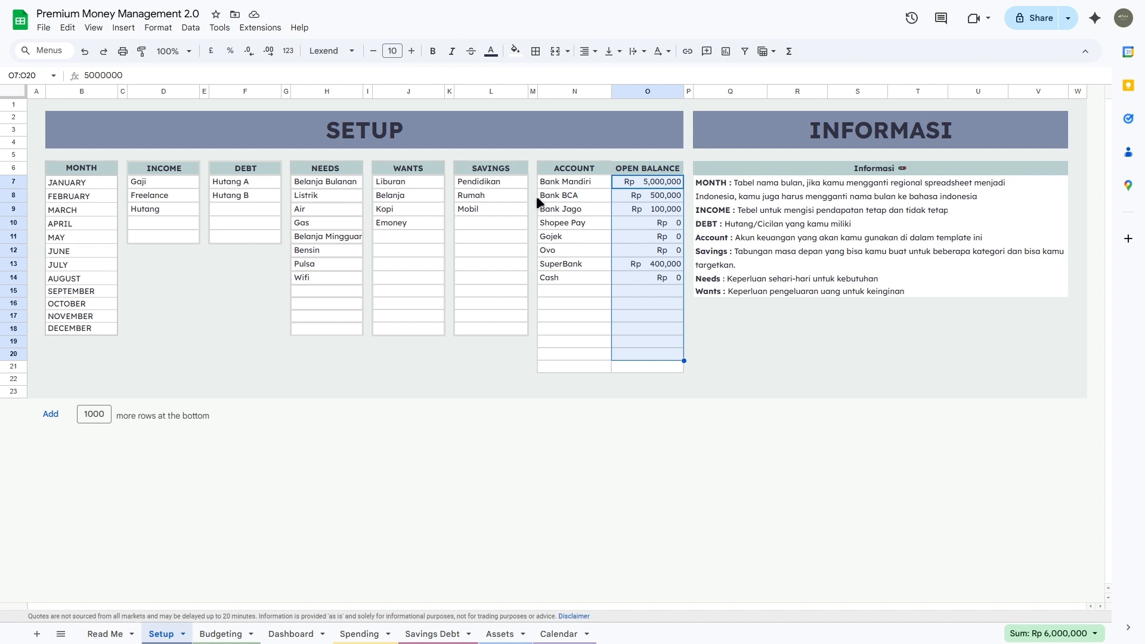
Step: Select the INCOME, DEBT, NEEDS, WANTS, SAVINGS, ACCOUNT and OPEN BALANCE headers on Setup
{"action": "left_click", "coordinate": [173, 169]}
{"action": "left_click", "coordinate": [218, 168]}
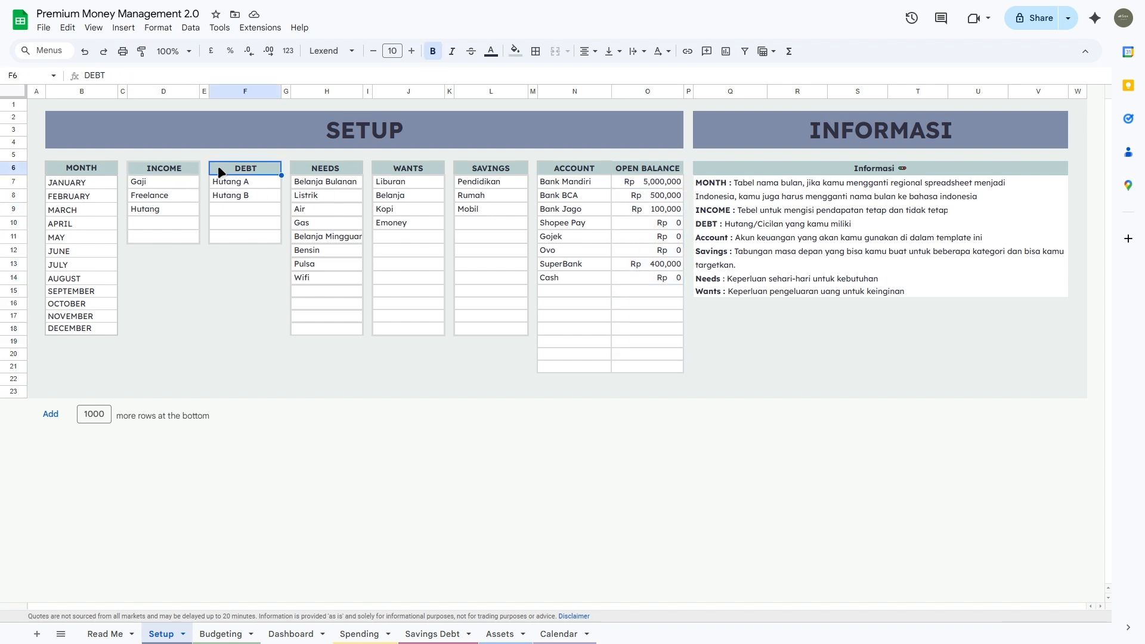
{"action": "left_click", "coordinate": [317, 168]}
{"action": "left_click", "coordinate": [396, 170]}
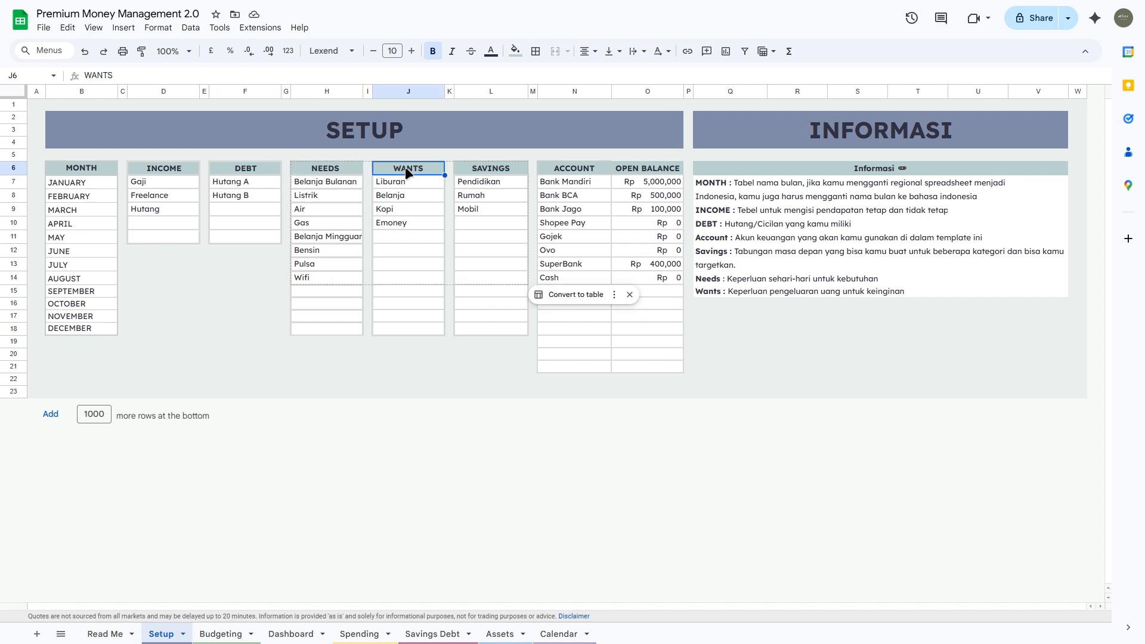
{"action": "left_click", "coordinate": [510, 174]}
{"action": "left_click", "coordinate": [575, 175]}
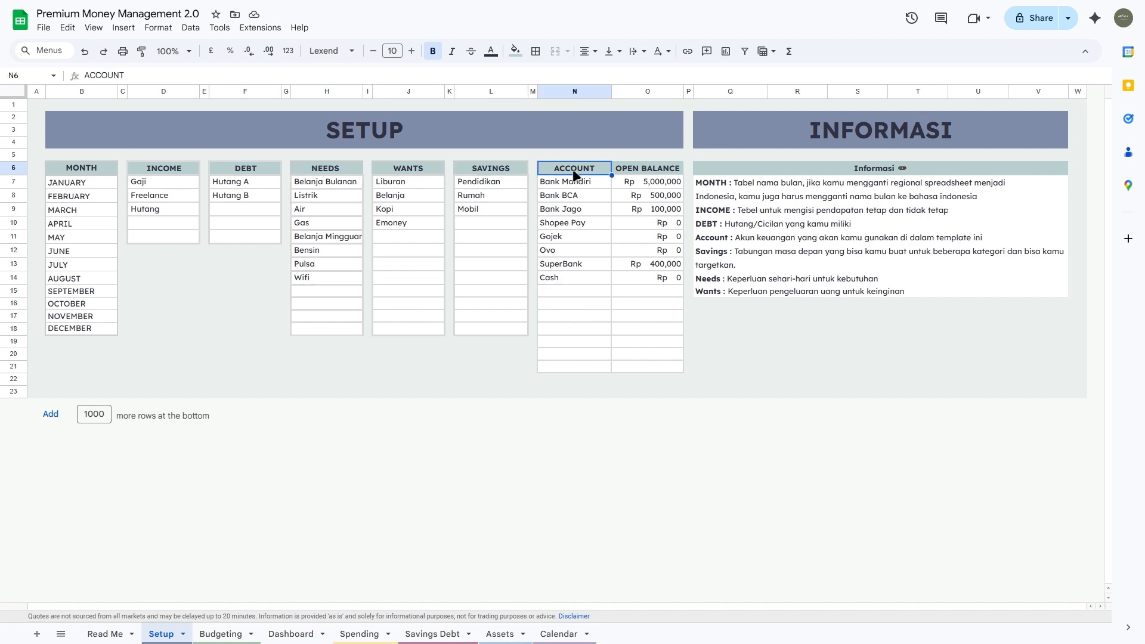
{"action": "left_click", "coordinate": [664, 173]}
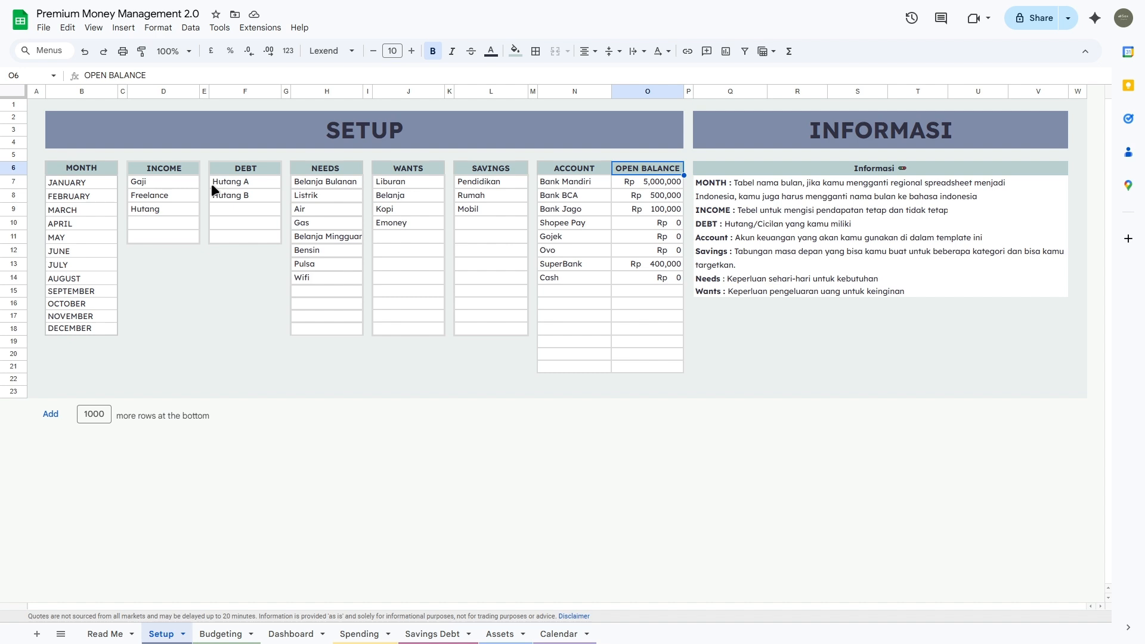
Step: Review income categories D7:D11, opening balances O7:O20 and months B7:B18, then go to Budgeting
{"action": "left_click_drag", "start_coordinate": [178, 178], "coordinate": [177, 237]}
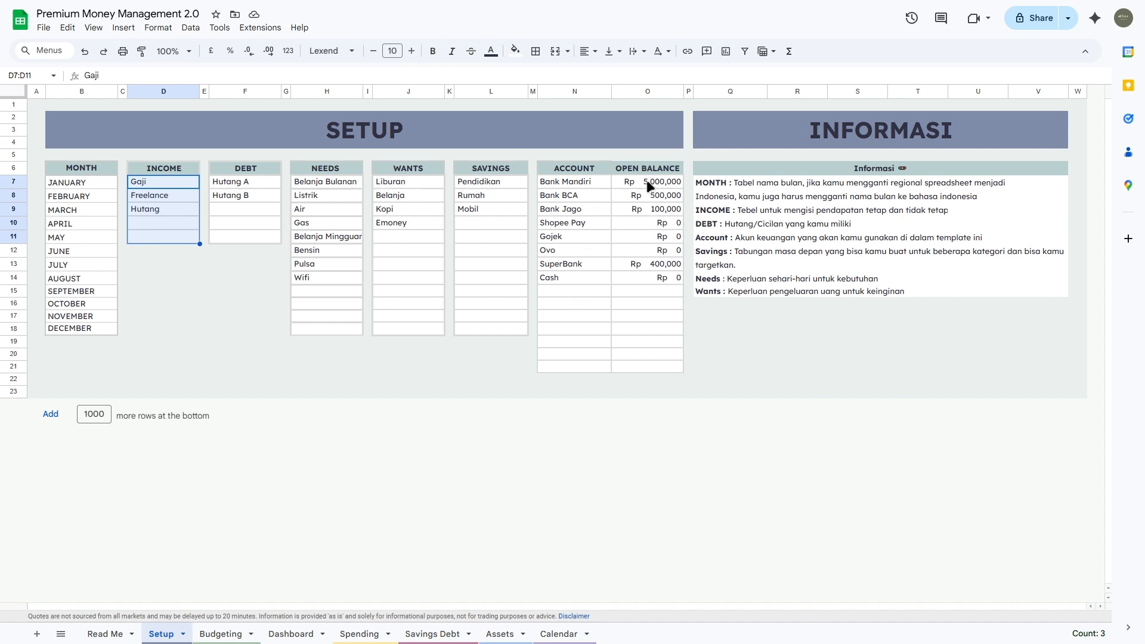
{"action": "left_click_drag", "start_coordinate": [647, 181], "coordinate": [655, 357]}
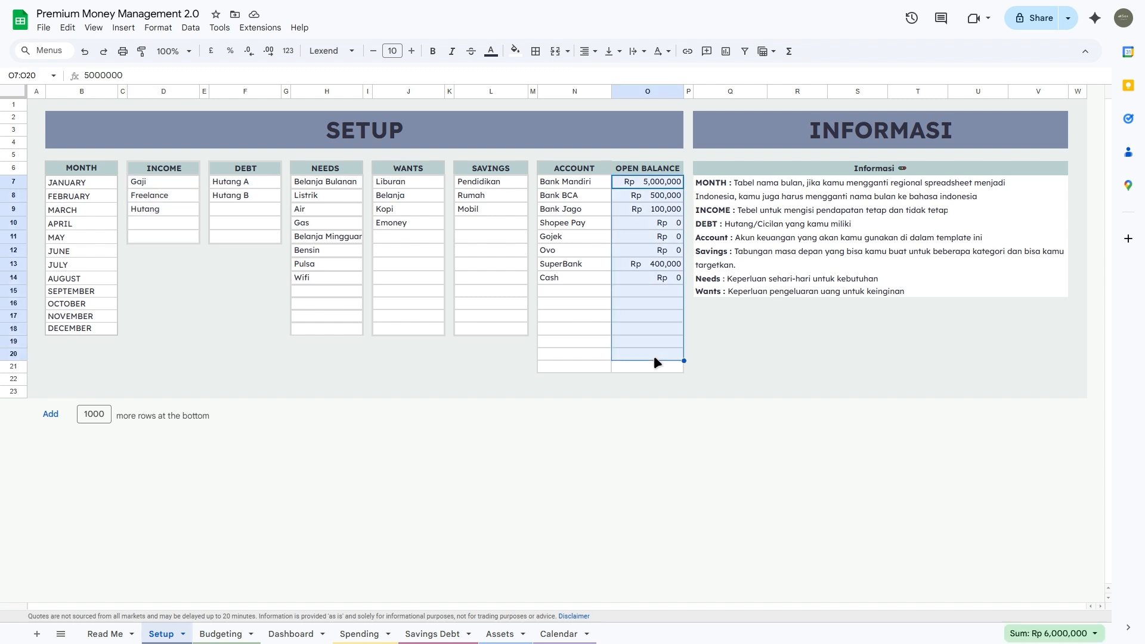
{"action": "left_click_drag", "start_coordinate": [93, 181], "coordinate": [83, 331]}
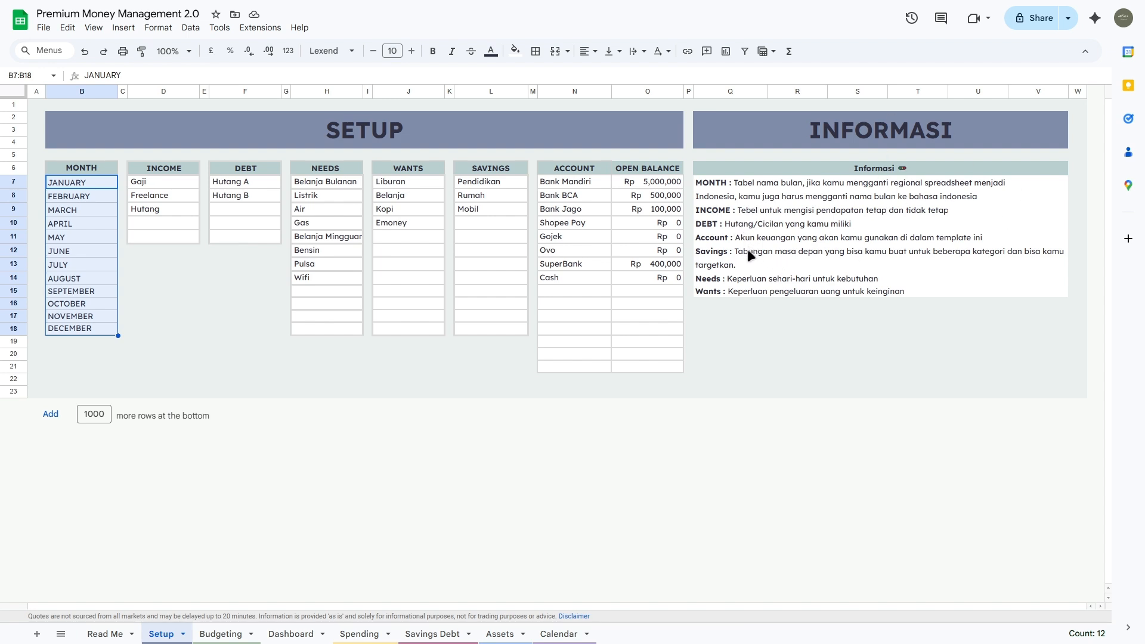
{"action": "left_click", "coordinate": [221, 633]}
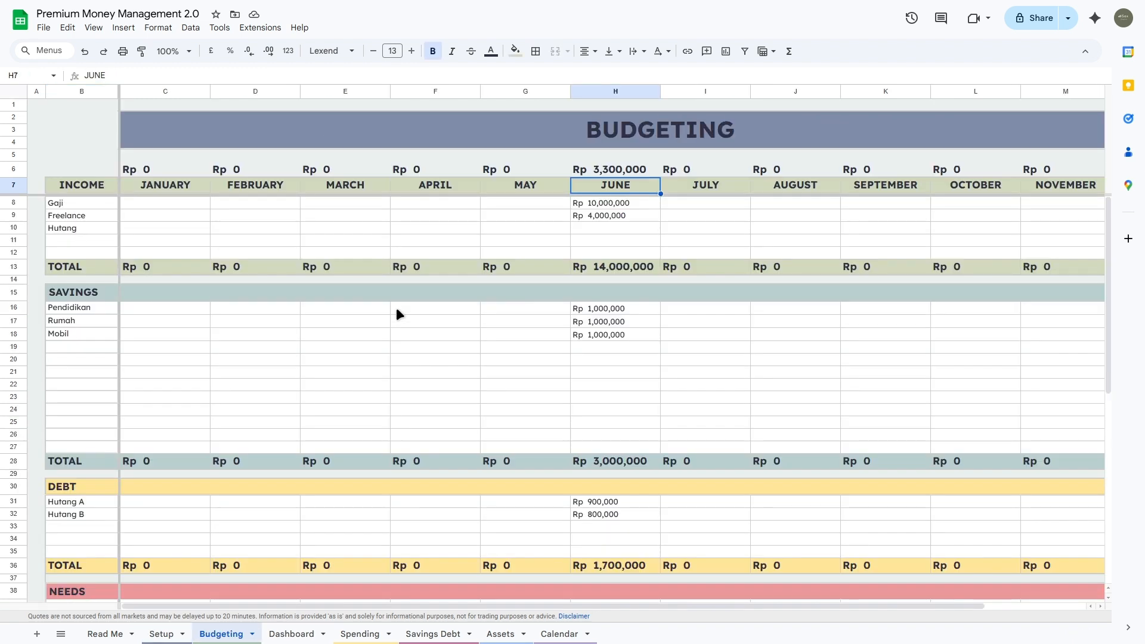
{"action": "left_click", "coordinate": [587, 216]}
{"action": "left_click", "coordinate": [591, 231]}
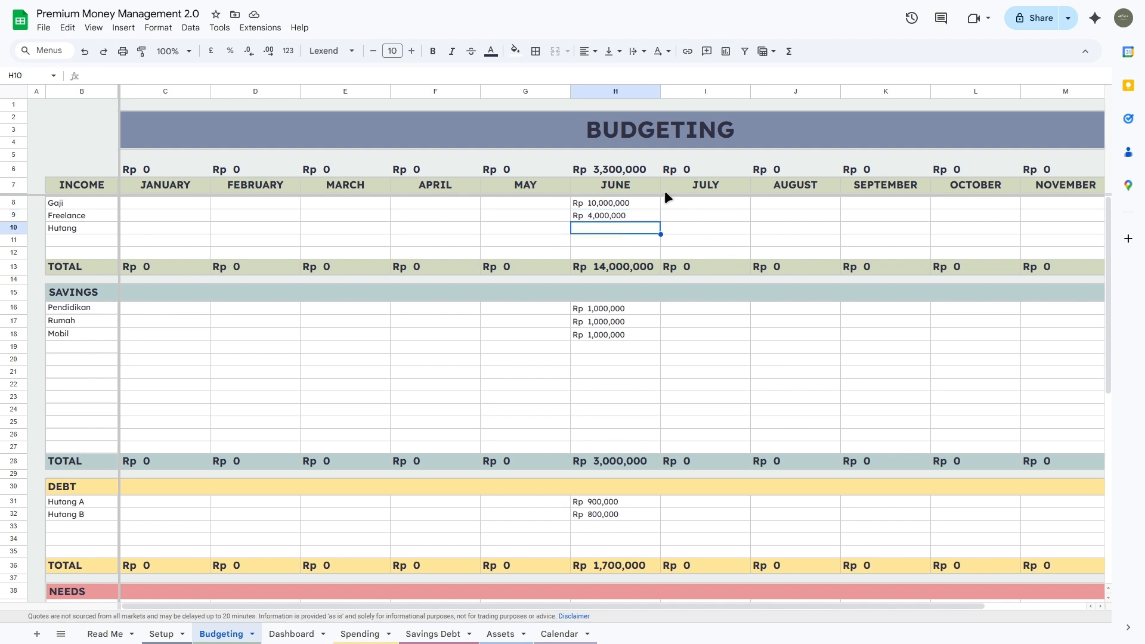
{"action": "scroll", "coordinate": [664, 197], "scroll_direction": "down", "scroll_amount": 1}
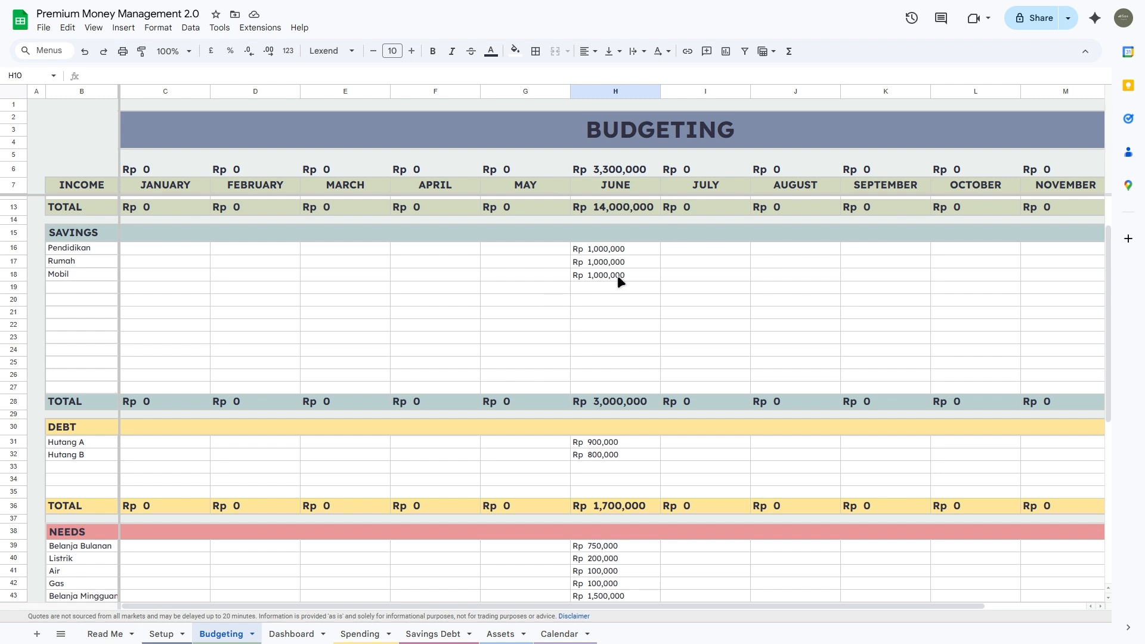
{"action": "scroll", "coordinate": [617, 275], "scroll_direction": "down", "scroll_amount": 2}
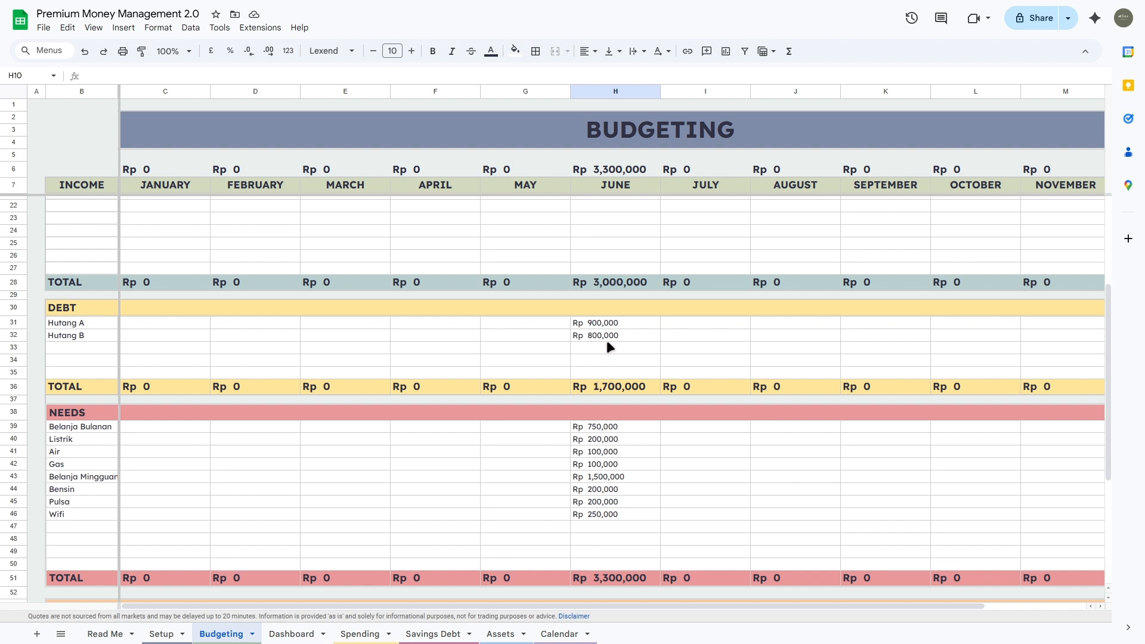
Step: Select the whole DEBT block B30:M35 on the Budgeting sheet
{"action": "left_click_drag", "start_coordinate": [109, 309], "coordinate": [1029, 370]}
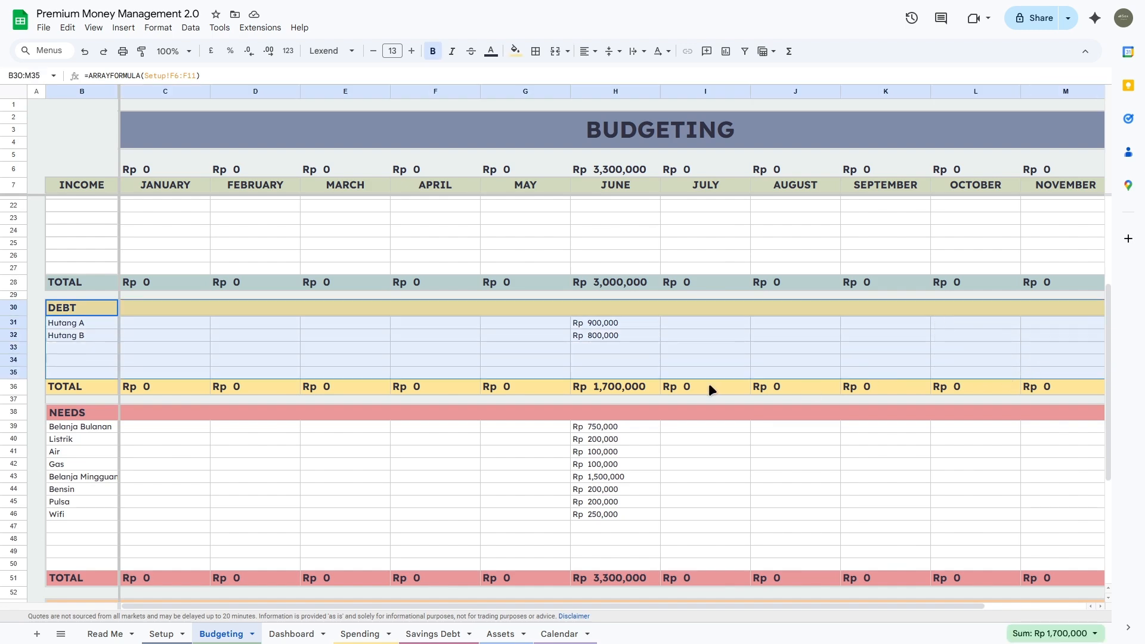
{"action": "scroll", "coordinate": [622, 366], "scroll_direction": "up", "scroll_amount": 5}
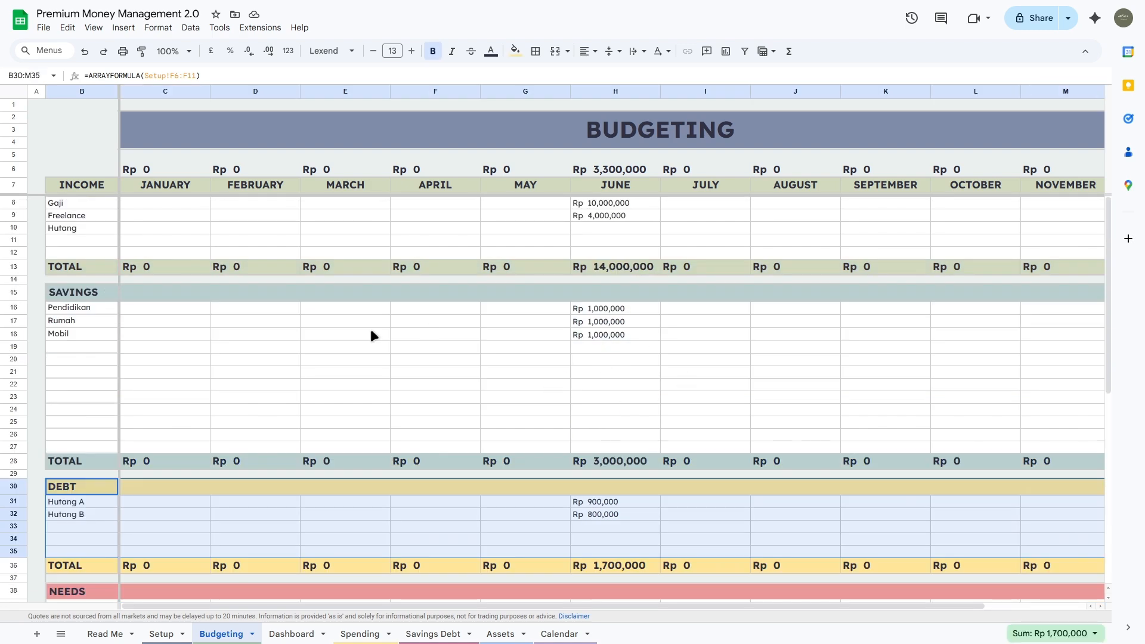
{"action": "left_click", "coordinate": [55, 239]}
Step: Inspect June's remaining budget formula in H6, then move to the Dashboard sheet
{"action": "scroll", "coordinate": [610, 242], "scroll_direction": "down", "scroll_amount": 10}
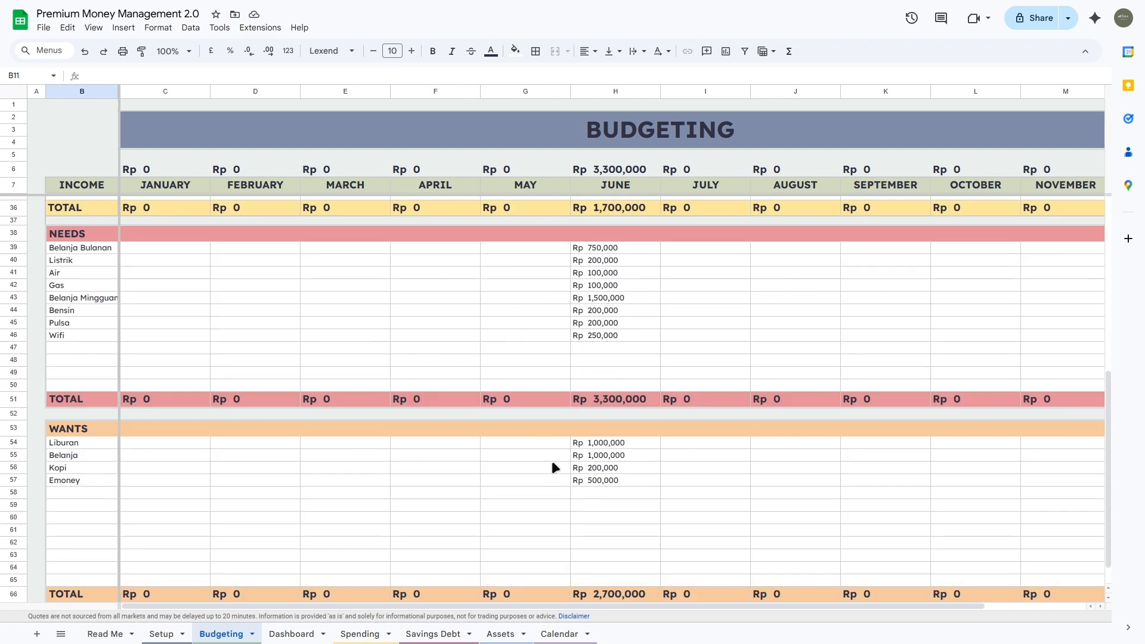
{"action": "scroll", "coordinate": [602, 390], "scroll_direction": "up", "scroll_amount": 9}
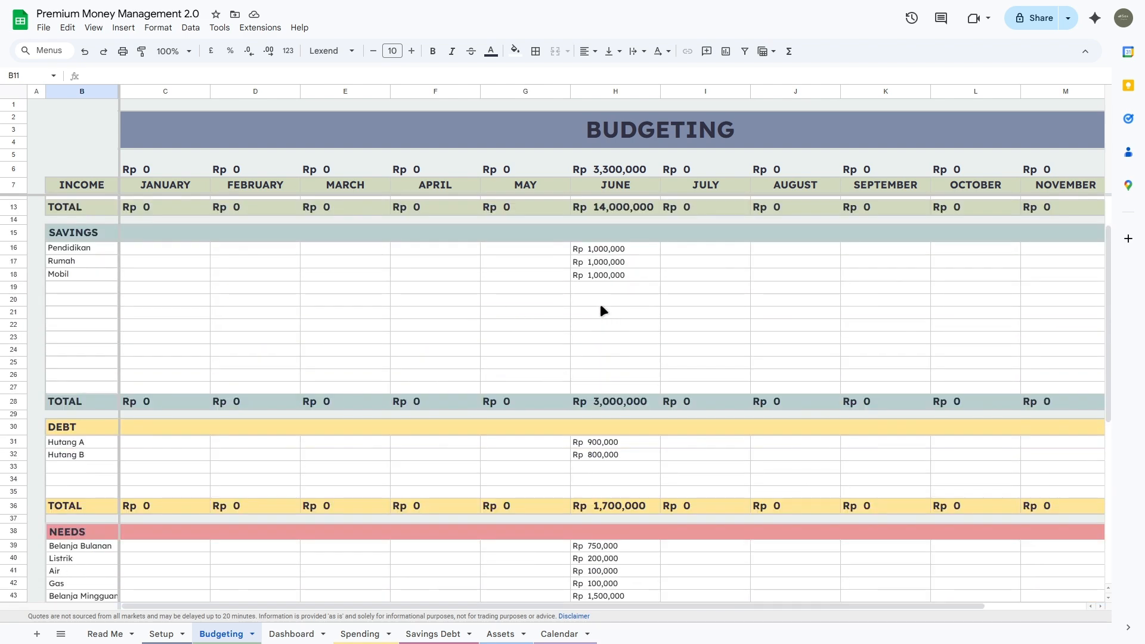
{"action": "left_click", "coordinate": [616, 171]}
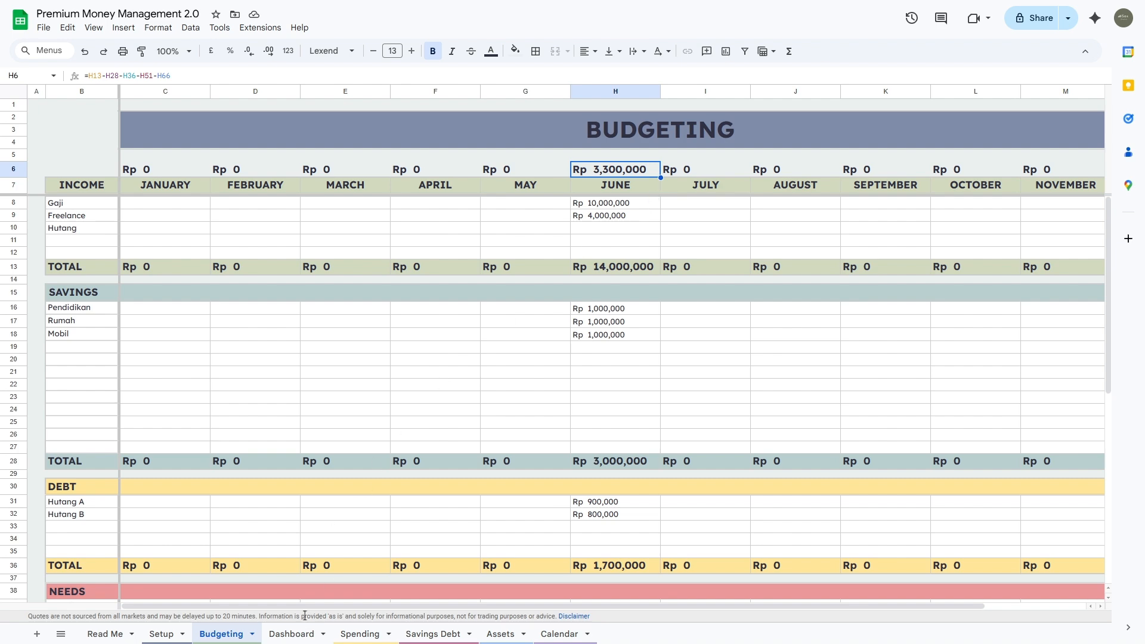
{"action": "left_click", "coordinate": [301, 636]}
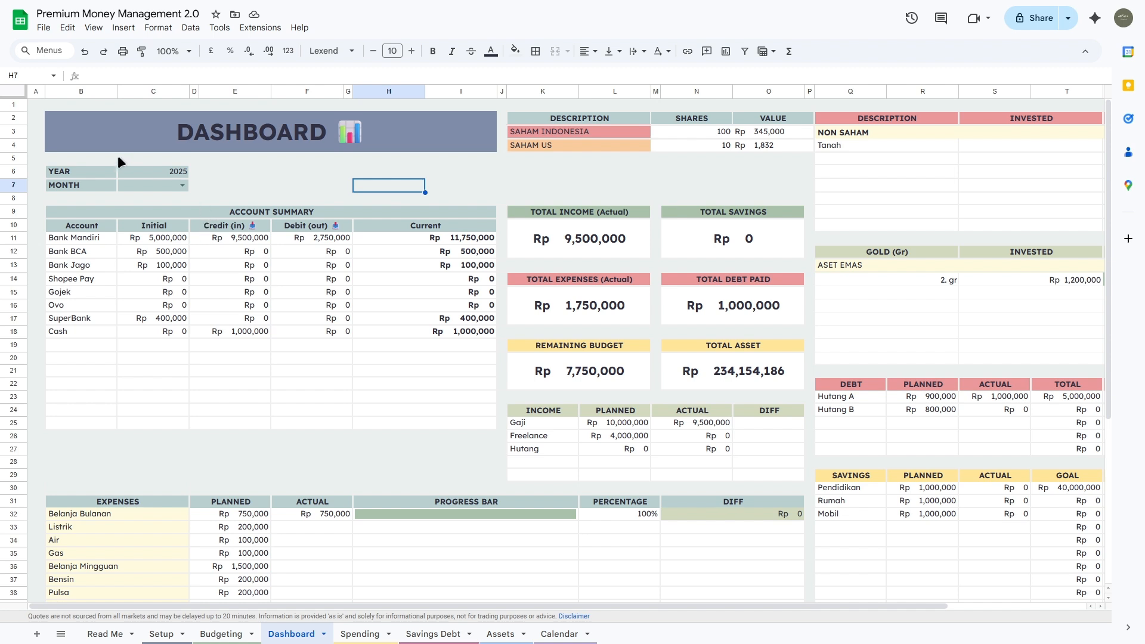
{"action": "left_click", "coordinate": [180, 186]}
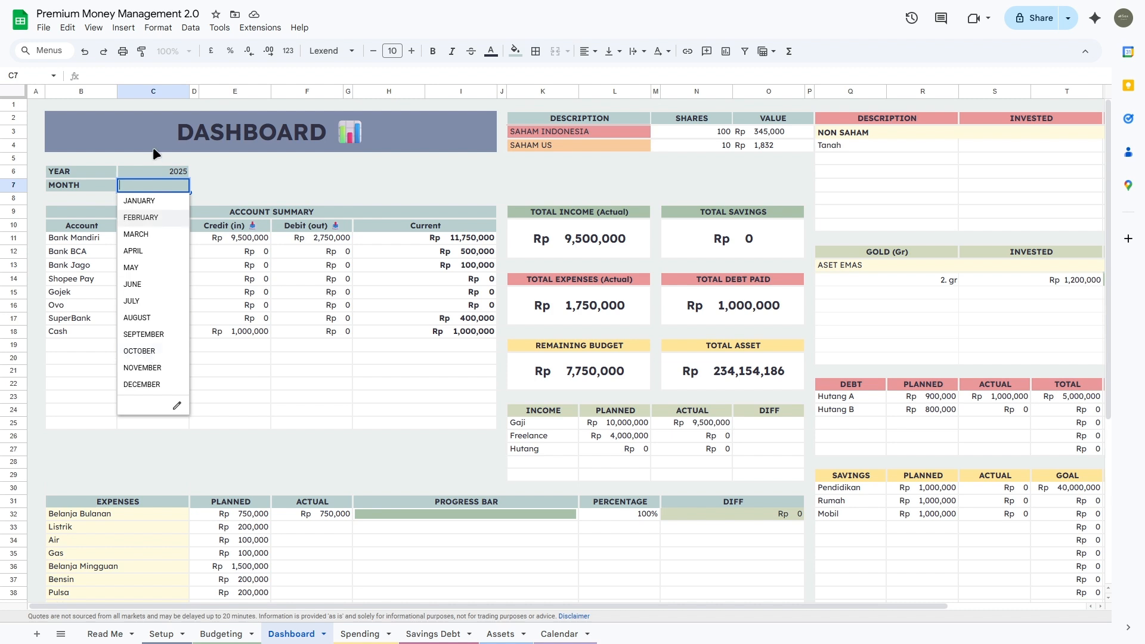
{"action": "left_click", "coordinate": [170, 173]}
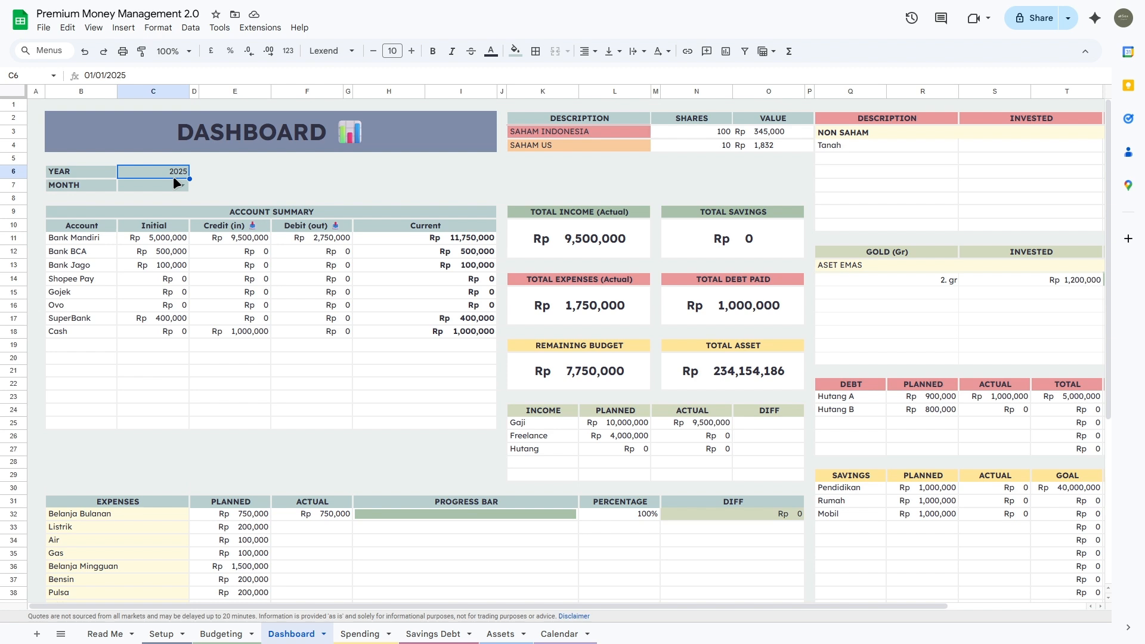
{"action": "left_click", "coordinate": [126, 184]}
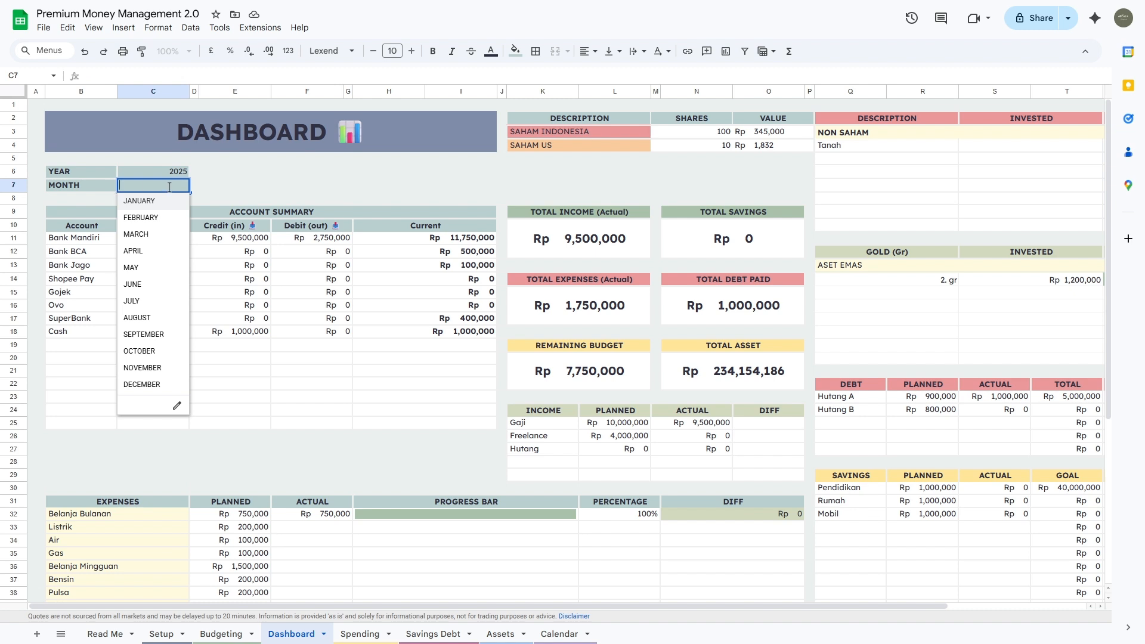
{"action": "left_click", "coordinate": [210, 186]}
{"action": "left_click", "coordinate": [161, 187]}
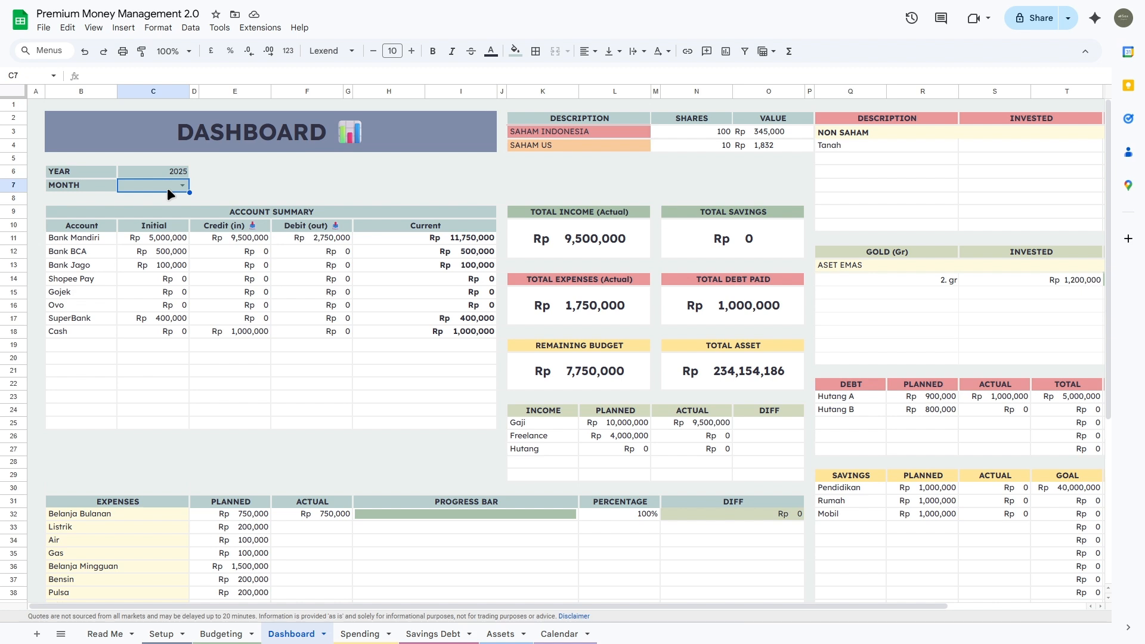
Step: Set the Dashboard month to JUNE
{"action": "left_click", "coordinate": [178, 185]}
{"action": "left_click", "coordinate": [157, 279]}
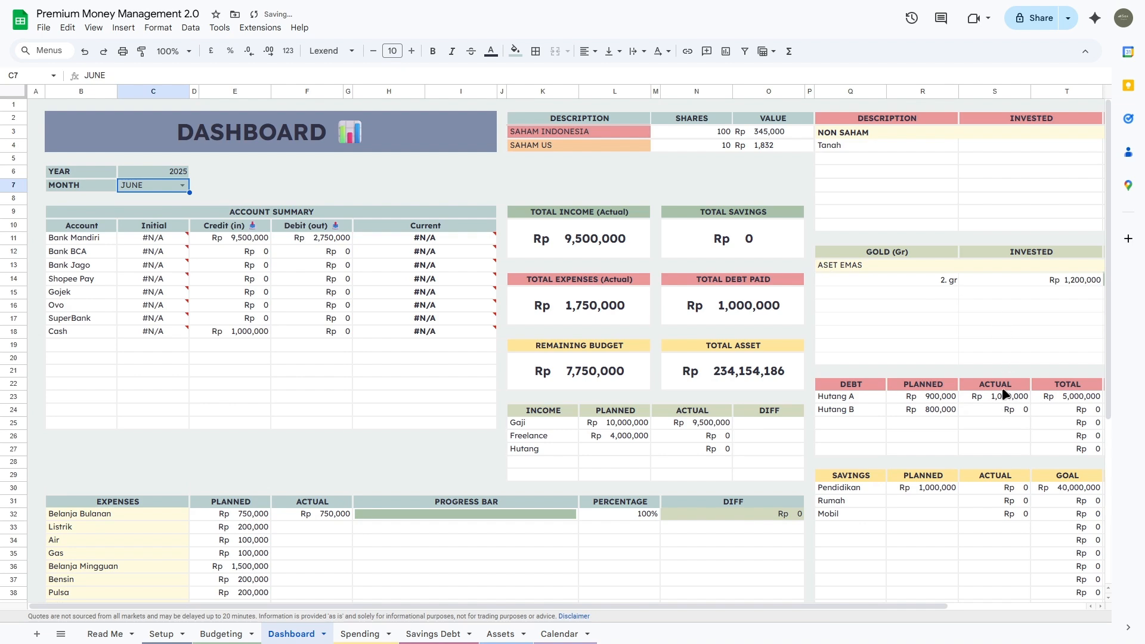
{"action": "scroll", "coordinate": [1010, 397], "scroll_direction": "down", "scroll_amount": 3}
{"action": "scroll", "coordinate": [643, 407], "scroll_direction": "up", "scroll_amount": 1}
{"action": "scroll", "coordinate": [641, 403], "scroll_direction": "up", "scroll_amount": 2}
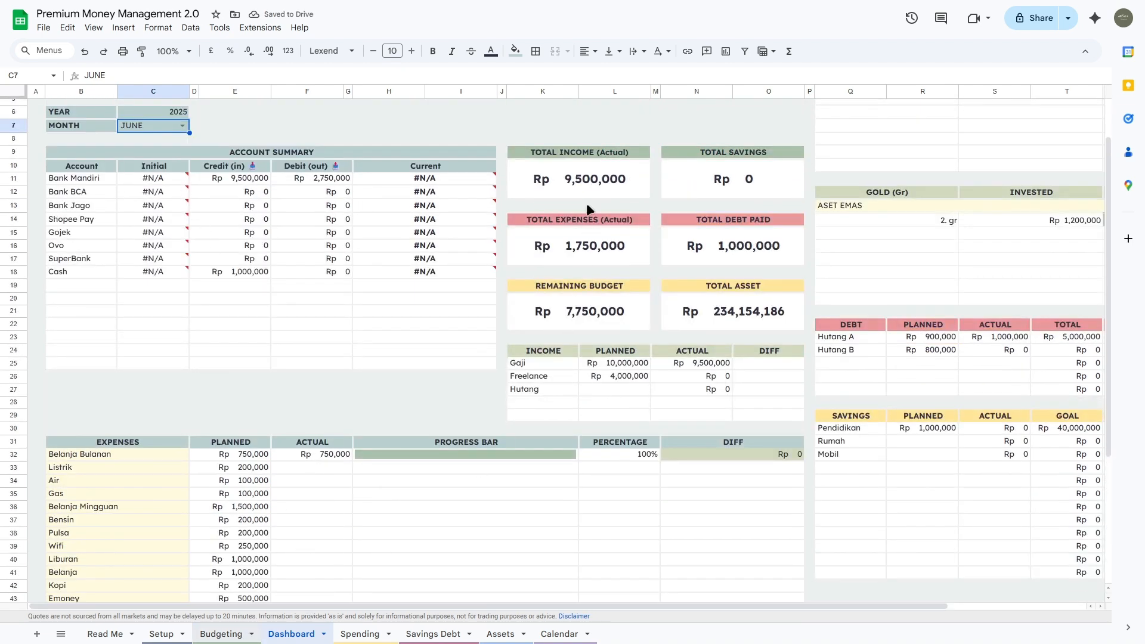
Step: Compare with the Budgeting sheet, then change the Dashboard month to JULY
{"action": "left_click", "coordinate": [245, 635]}
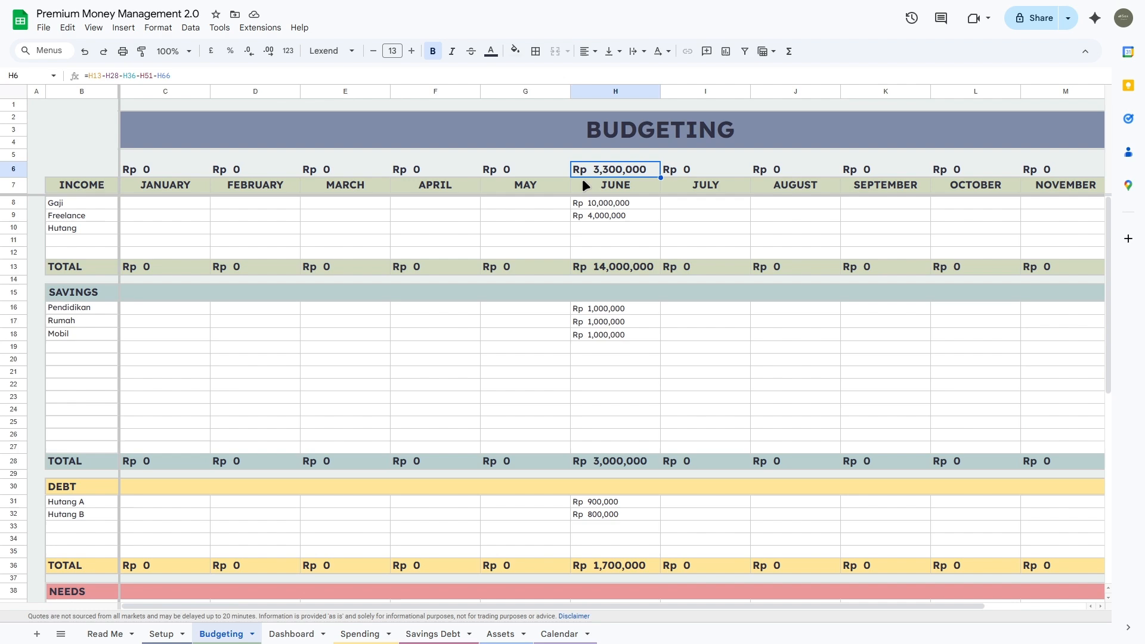
{"action": "left_click", "coordinate": [313, 633]}
{"action": "left_click", "coordinate": [181, 126]}
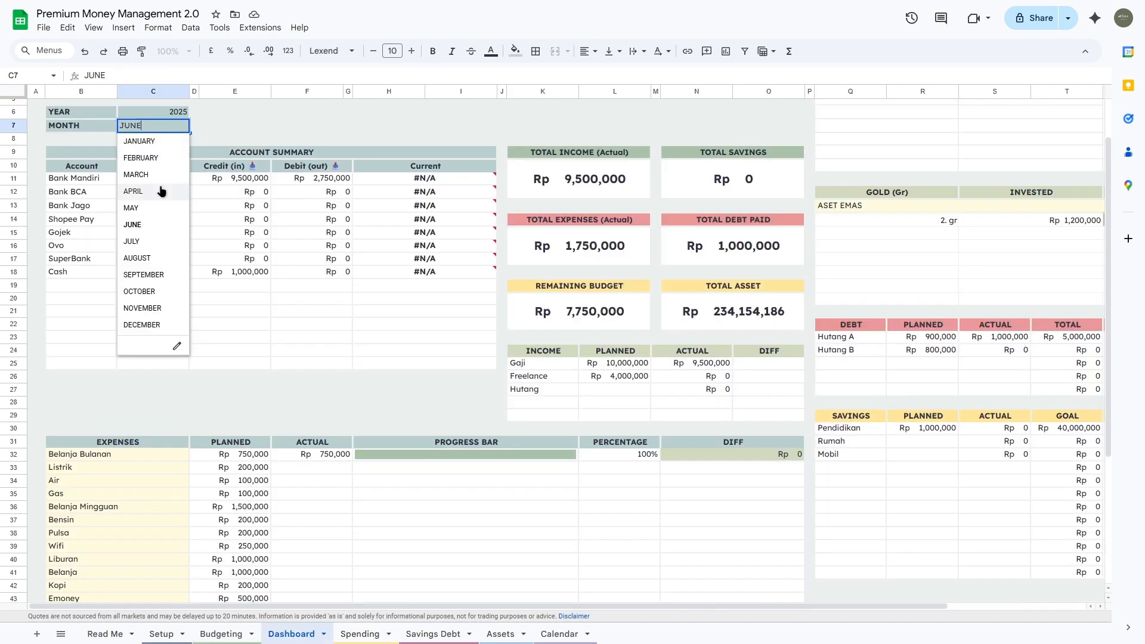
{"action": "left_click", "coordinate": [154, 239]}
{"action": "scroll", "coordinate": [222, 456], "scroll_direction": "down", "scroll_amount": 1}
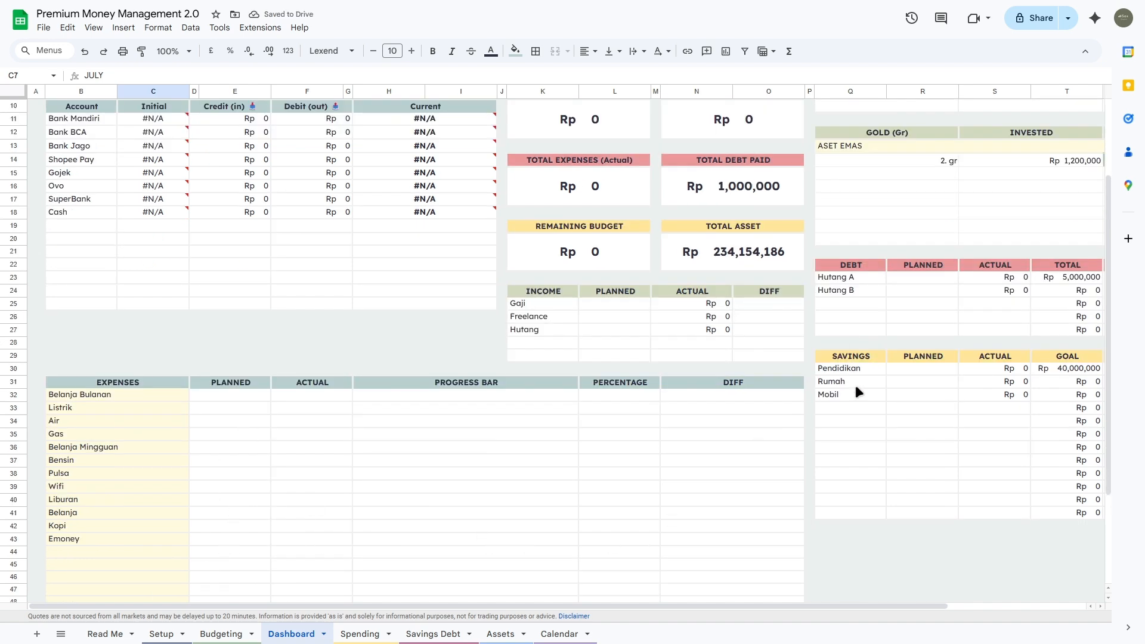
{"action": "scroll", "coordinate": [851, 333], "scroll_direction": "up", "scroll_amount": 1}
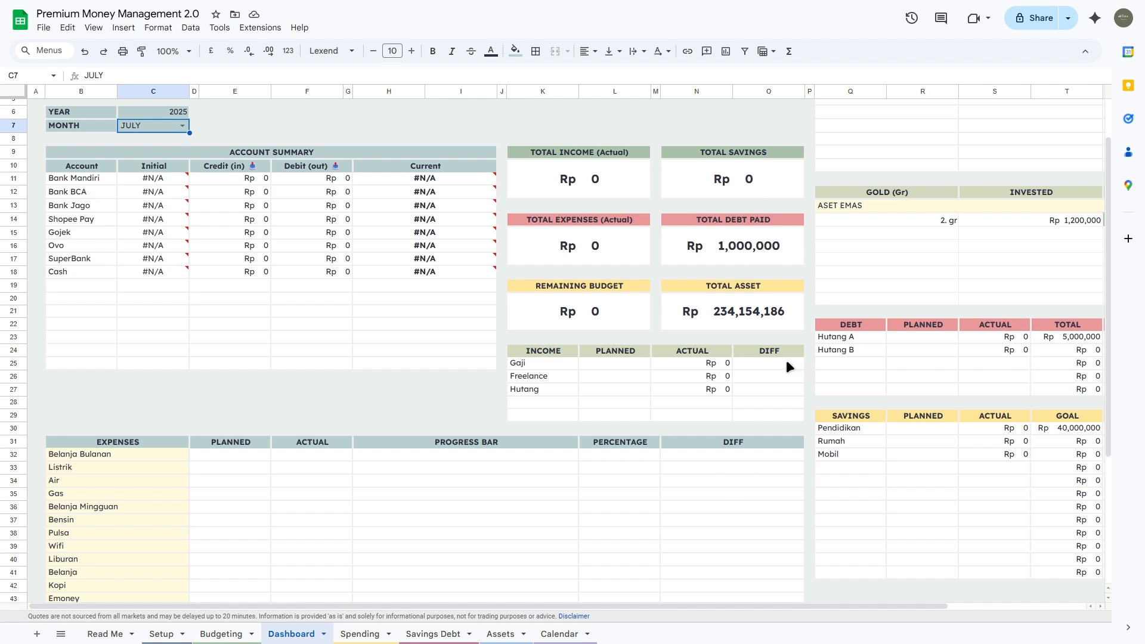
Step: Select the PLANNED and ACTUAL headers of the debt and savings tables
{"action": "left_click", "coordinate": [1004, 329]}
{"action": "left_click", "coordinate": [939, 328], "text": "shift"}
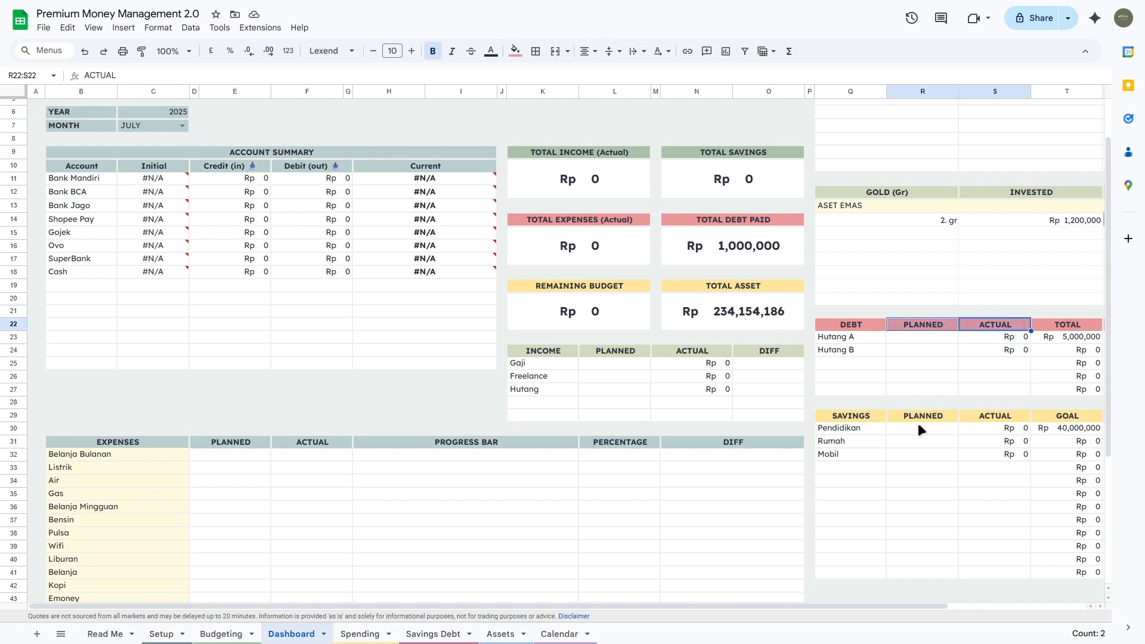
{"action": "left_click", "coordinate": [987, 416]}
{"action": "key", "text": "shift+Left"}
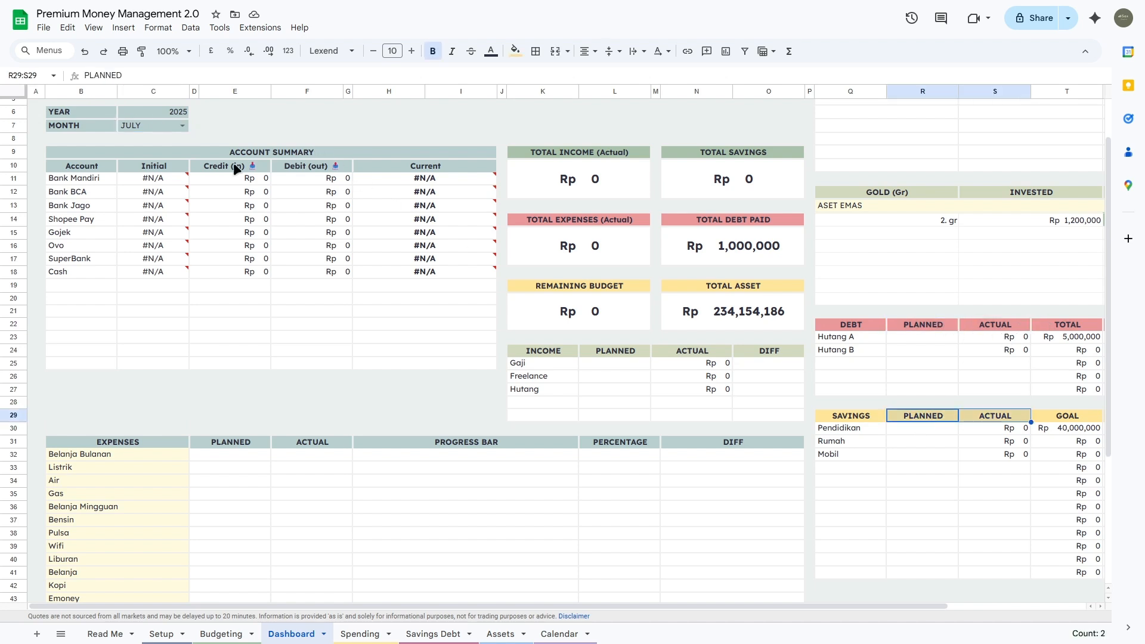
{"action": "scroll", "coordinate": [186, 169], "scroll_direction": "up", "scroll_amount": 2}
Step: Set the Dashboard month back to JUNE
{"action": "left_click", "coordinate": [184, 186]}
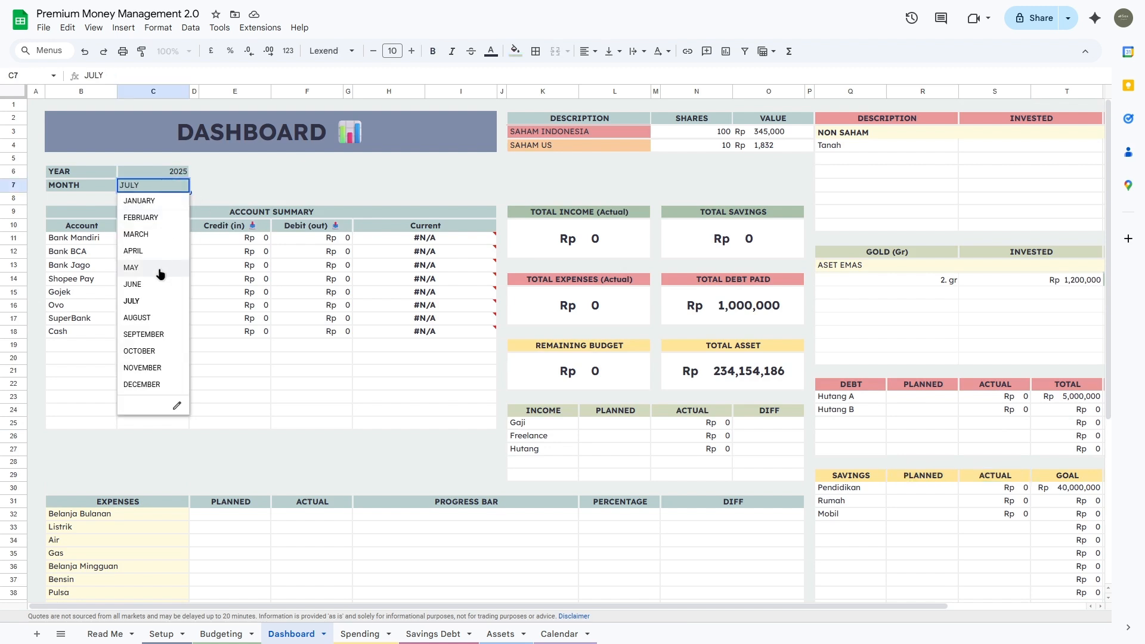
{"action": "left_click", "coordinate": [157, 282]}
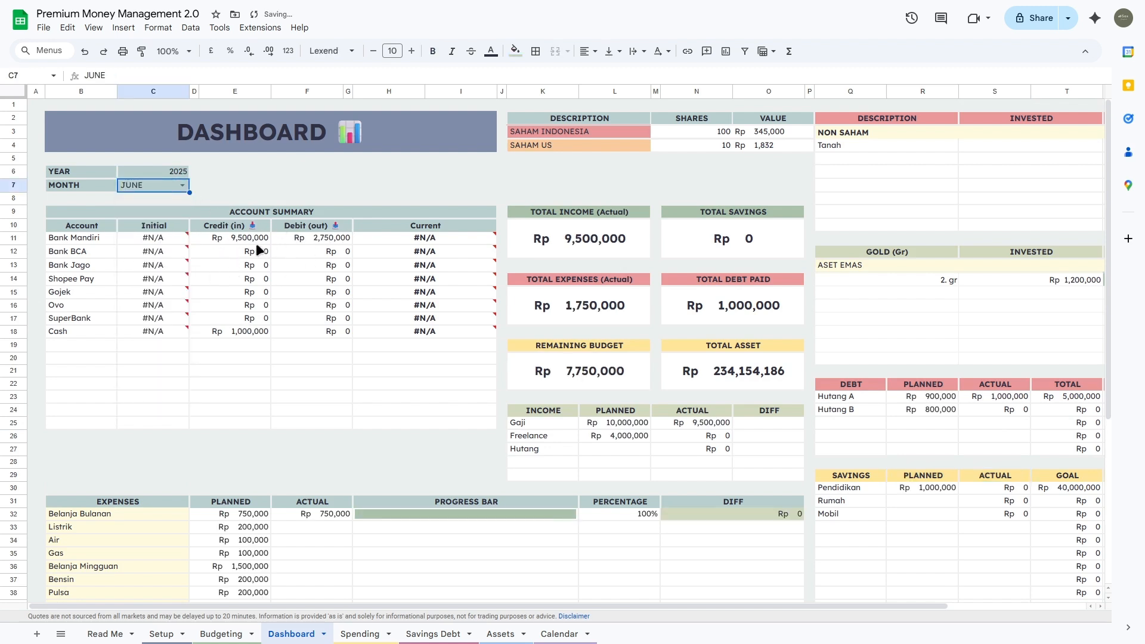
{"action": "mouse_move", "coordinate": [164, 235]}
Step: Clear the MONTH cell C7 so every period counts
{"action": "left_click", "coordinate": [184, 184]}
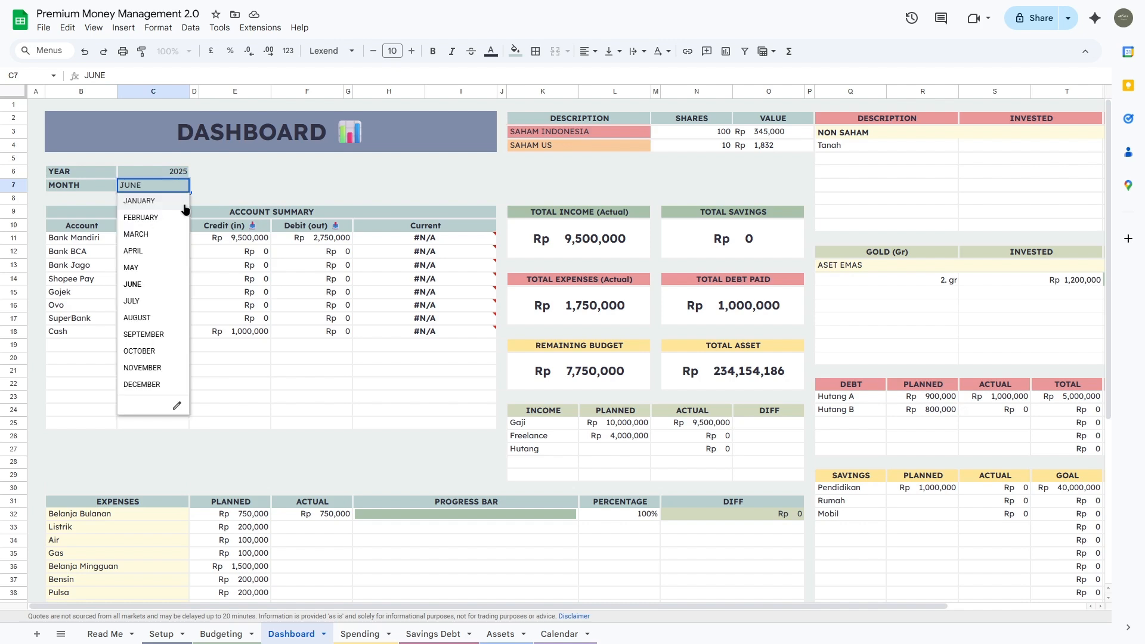
{"action": "left_click", "coordinate": [197, 185]}
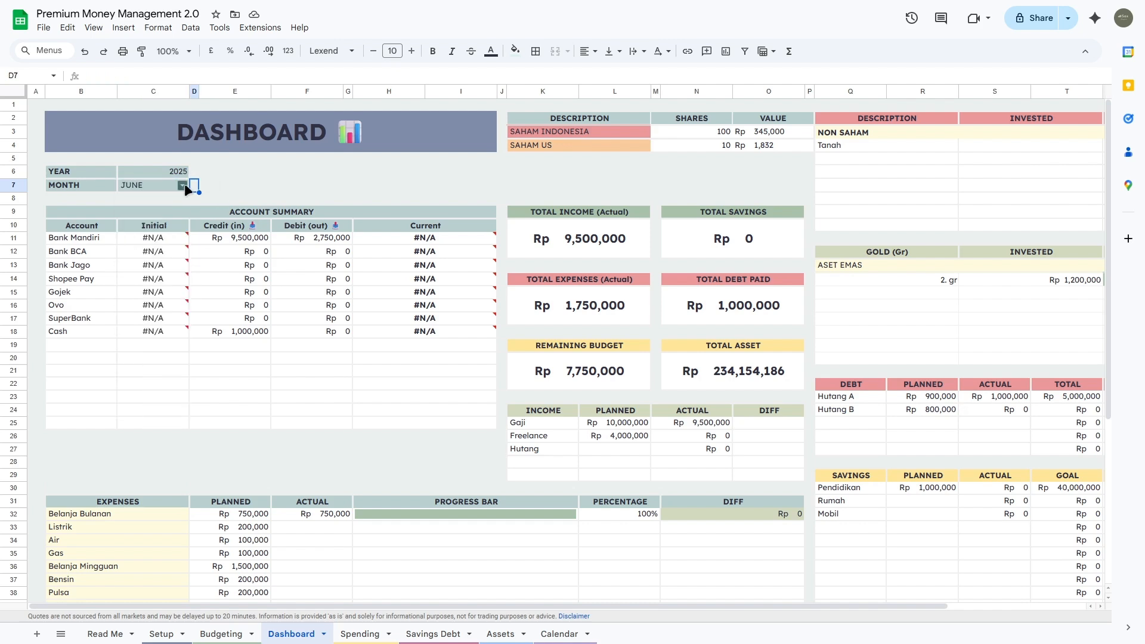
{"action": "left_click", "coordinate": [183, 184]}
{"action": "left_click", "coordinate": [208, 186]}
{"action": "left_click", "coordinate": [138, 188]}
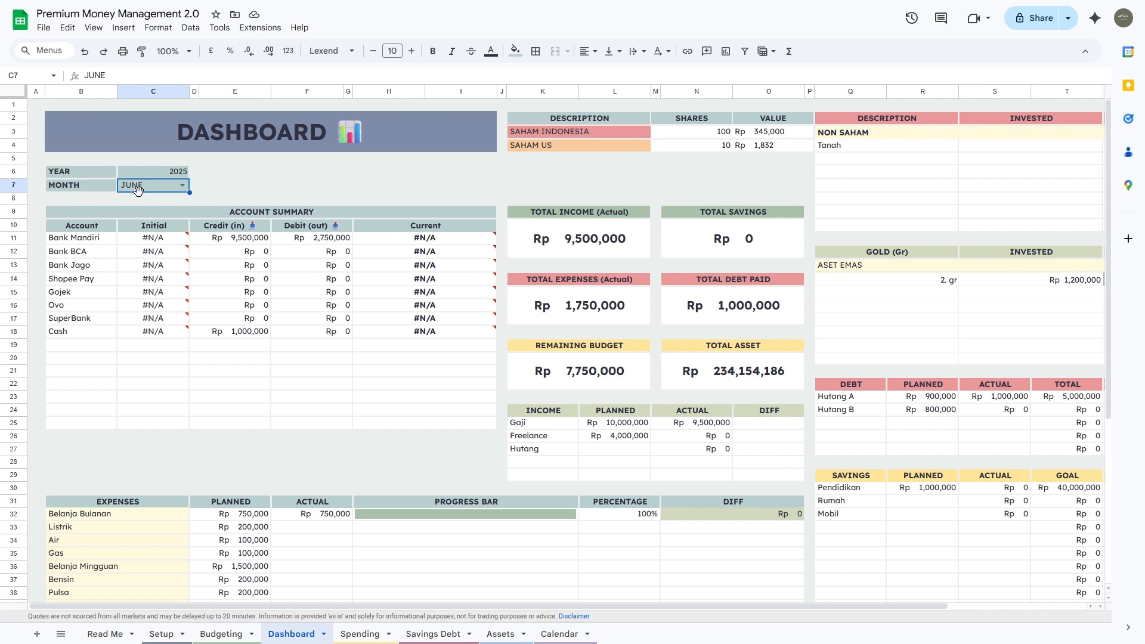
{"action": "key", "text": "Delete"}
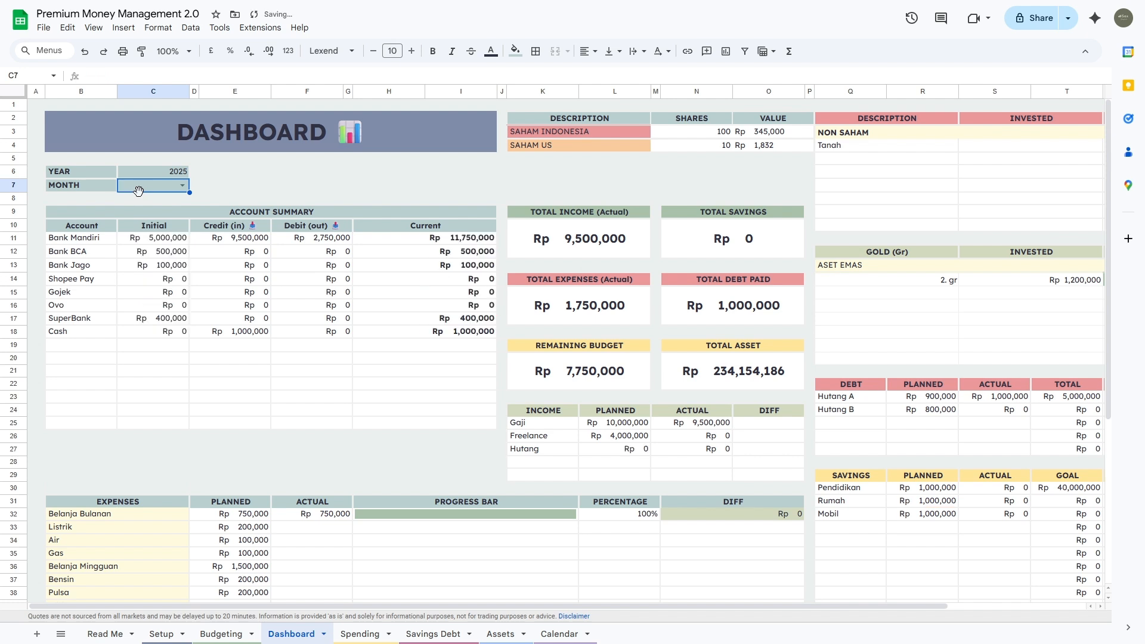
Step: On the Spending sheet, check the transaction amounts' sum and select the Gaji row
{"action": "left_click", "coordinate": [352, 634]}
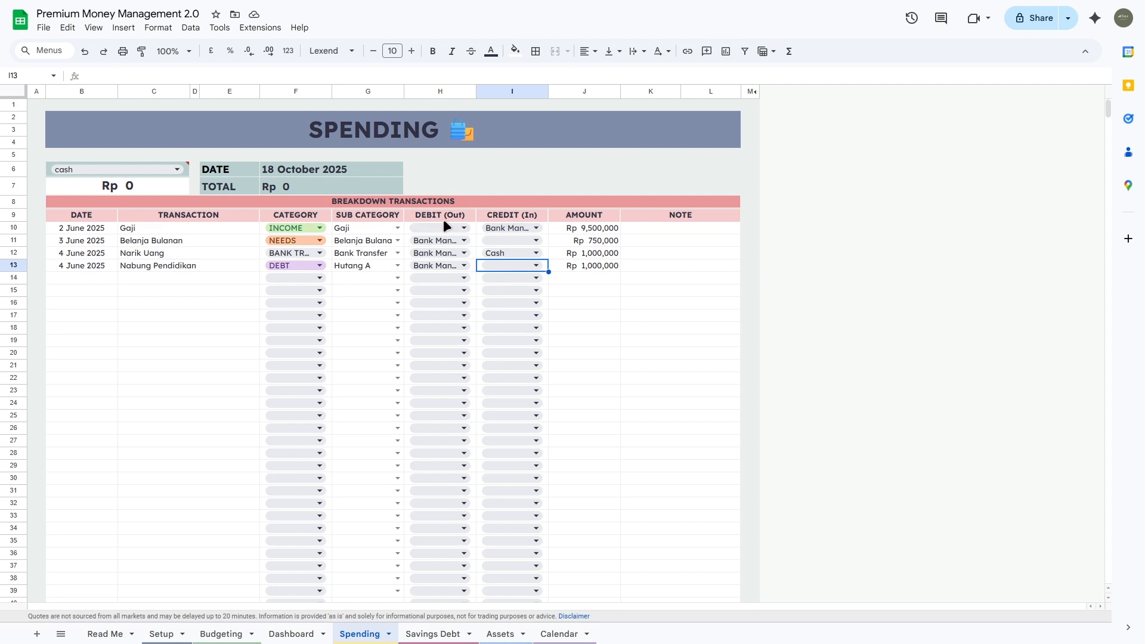
{"action": "left_click_drag", "start_coordinate": [578, 234], "coordinate": [582, 317]}
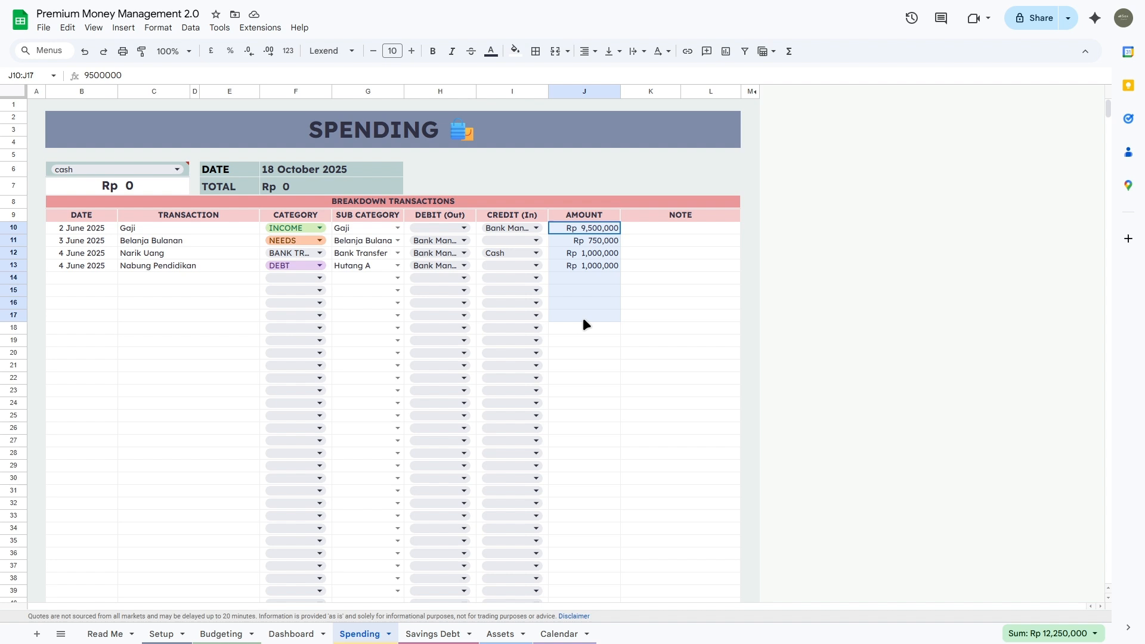
{"action": "left_click", "coordinate": [148, 224]}
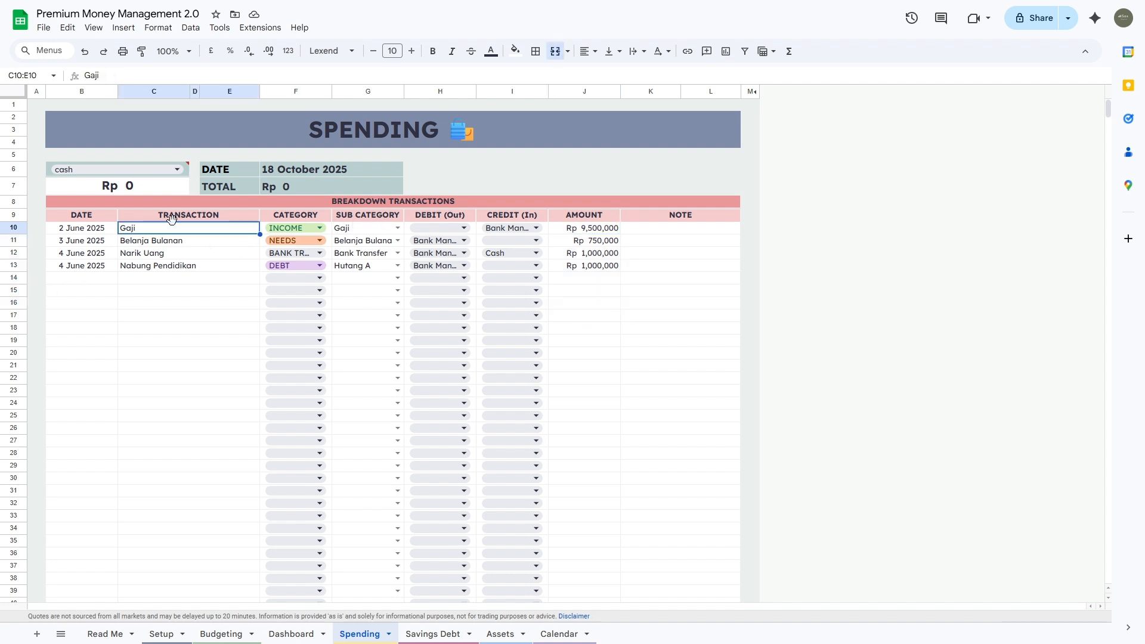
{"action": "left_click_drag", "start_coordinate": [64, 230], "coordinate": [601, 229]}
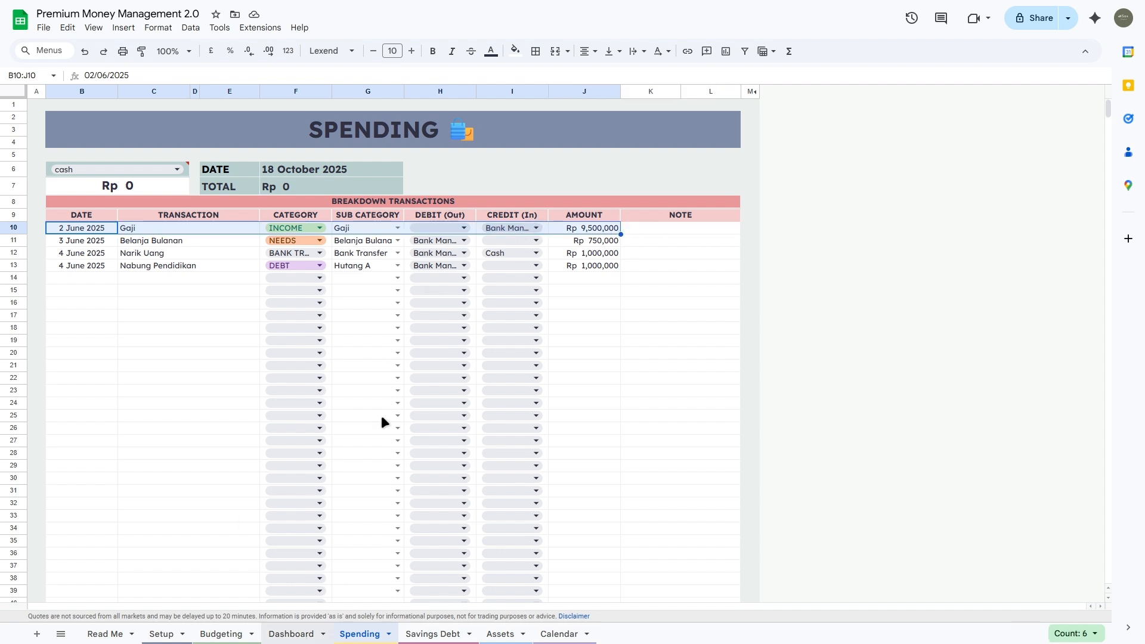
Step: Check the Bank Mandiri credit formula on the Dashboard, then return to Spending
{"action": "key", "text": "ctrl+shift+Page_Up"}
{"action": "left_click", "coordinate": [220, 237]}
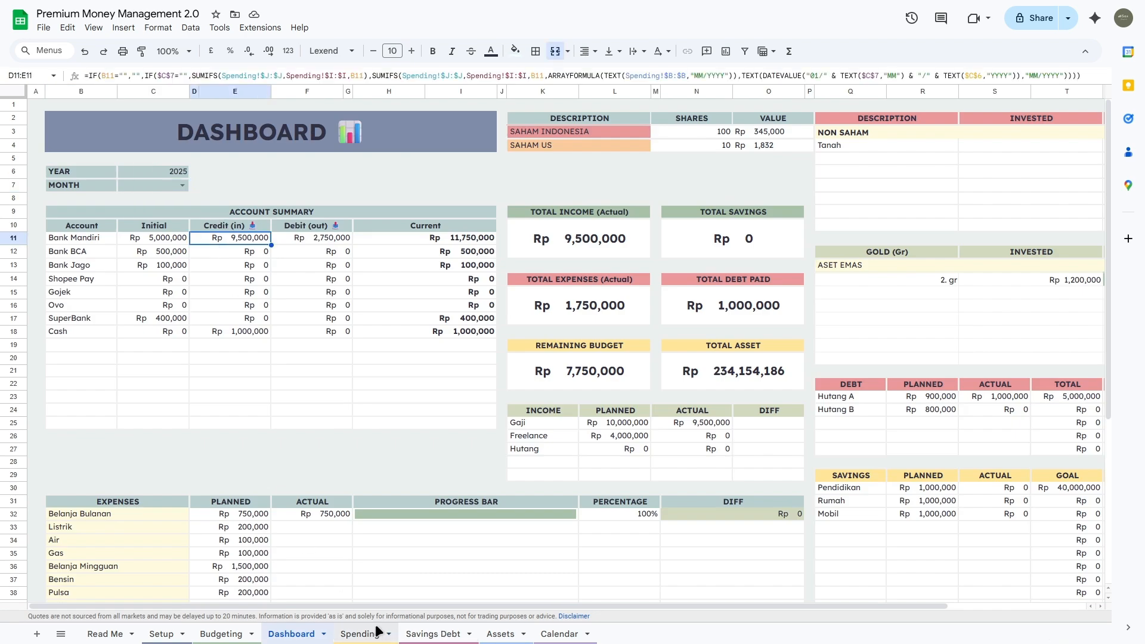
{"action": "key", "text": "ctrl+shift+Page_Down"}
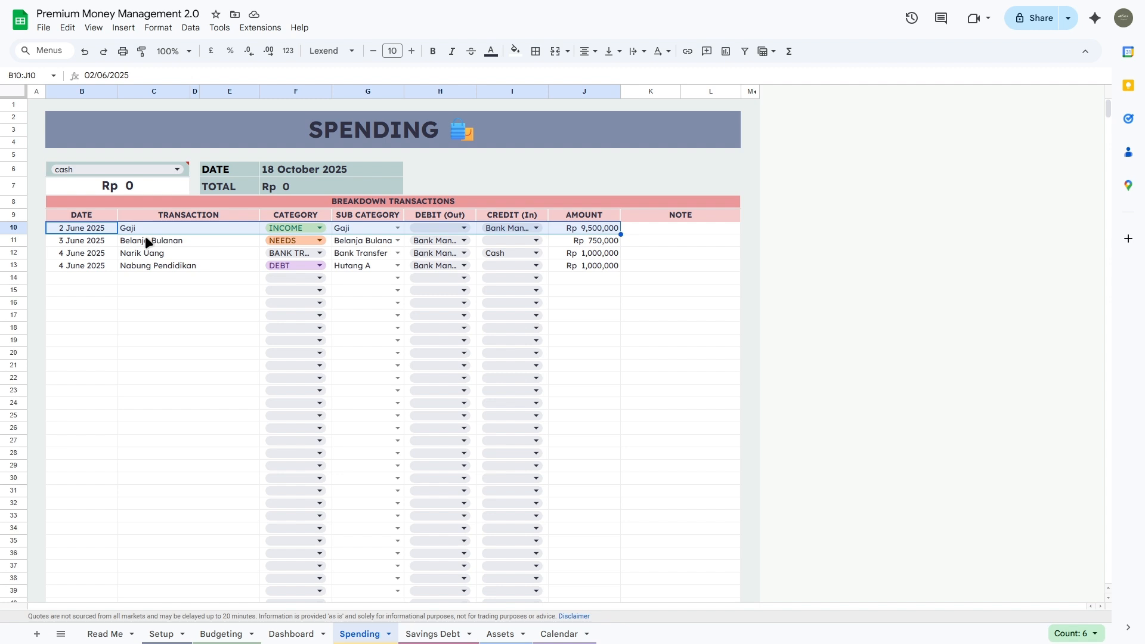
Step: Review the Belanja Bulanan, Narik Uang and Nabung Pendidikan transactions and amounts
{"action": "left_click", "coordinate": [148, 242]}
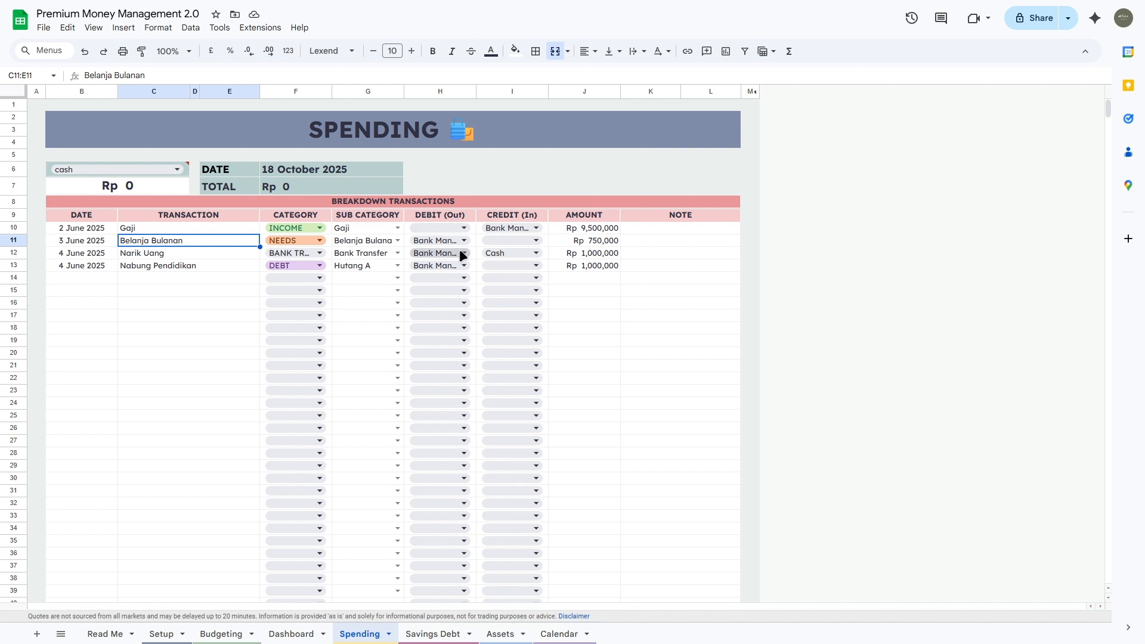
{"action": "left_click", "coordinate": [209, 269]}
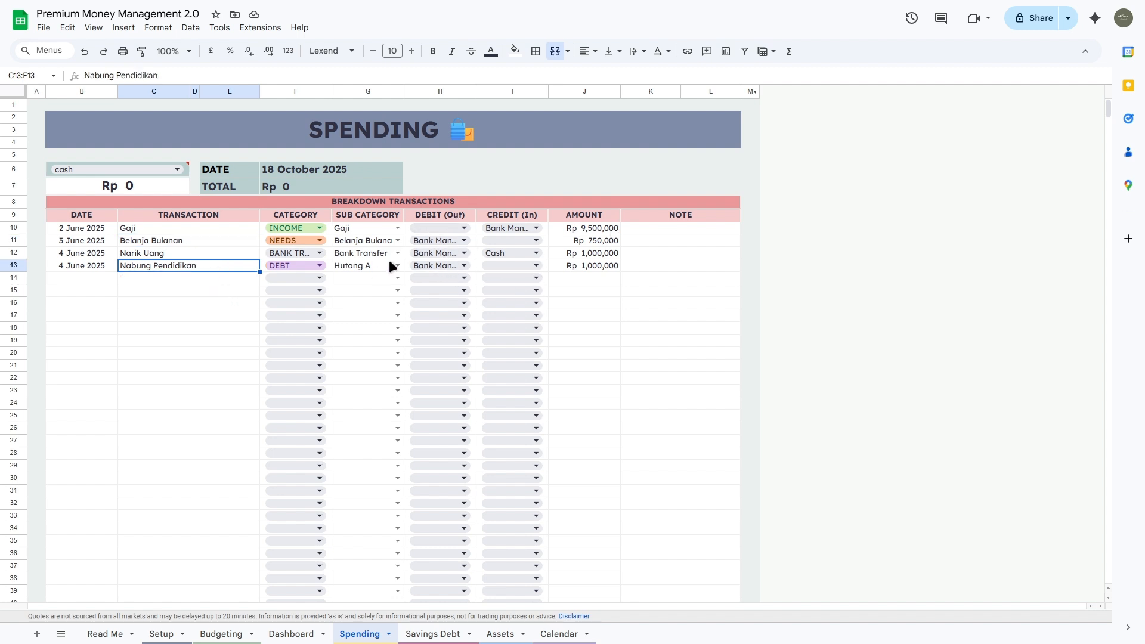
{"action": "left_click", "coordinate": [590, 266]}
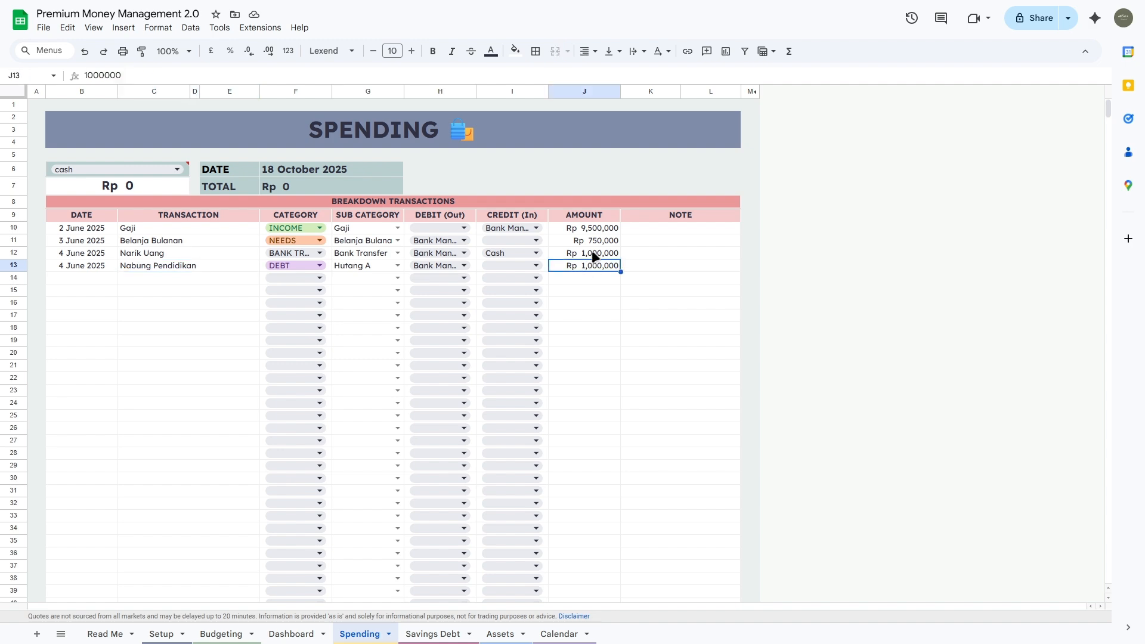
{"action": "left_click", "coordinate": [594, 255]}
{"action": "left_click", "coordinate": [595, 241]}
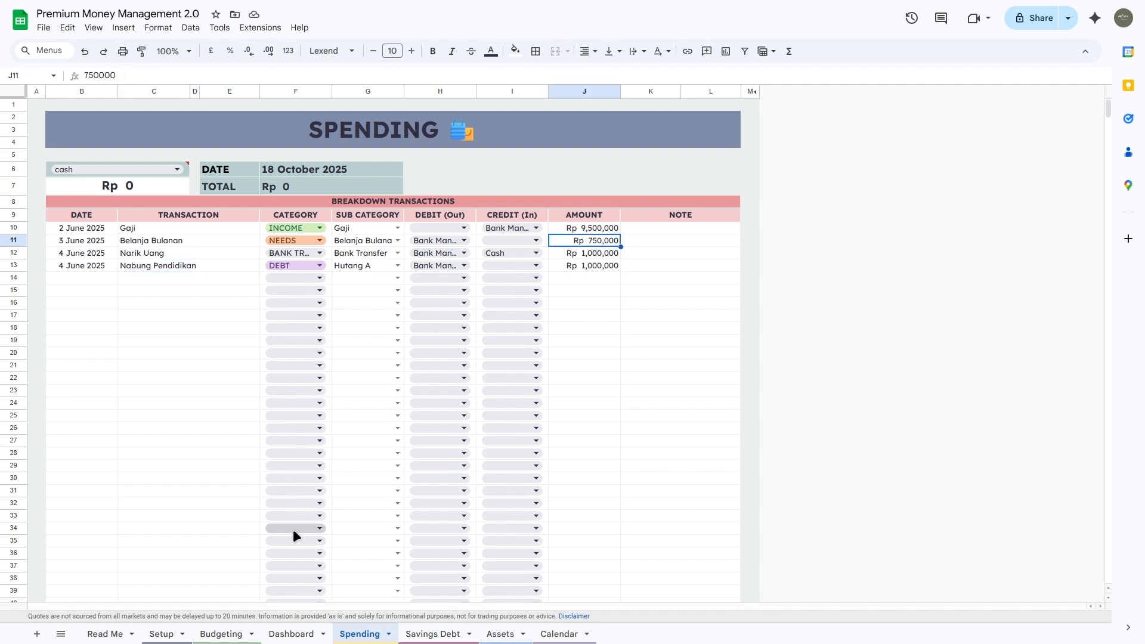
{"action": "left_click", "coordinate": [301, 635]}
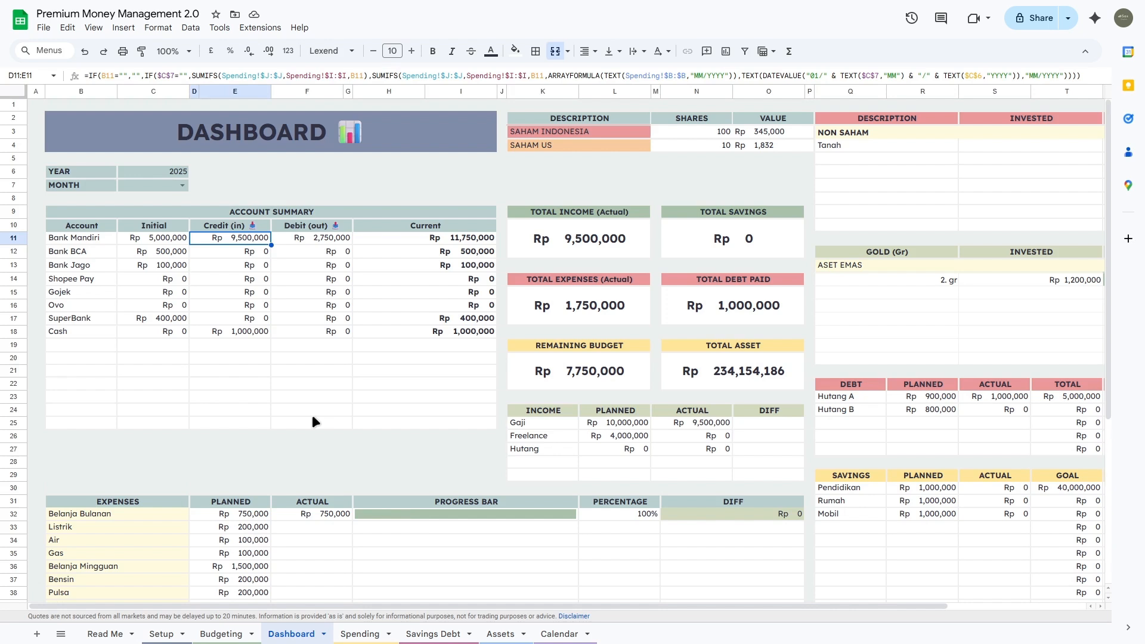
{"action": "left_click", "coordinate": [336, 238]}
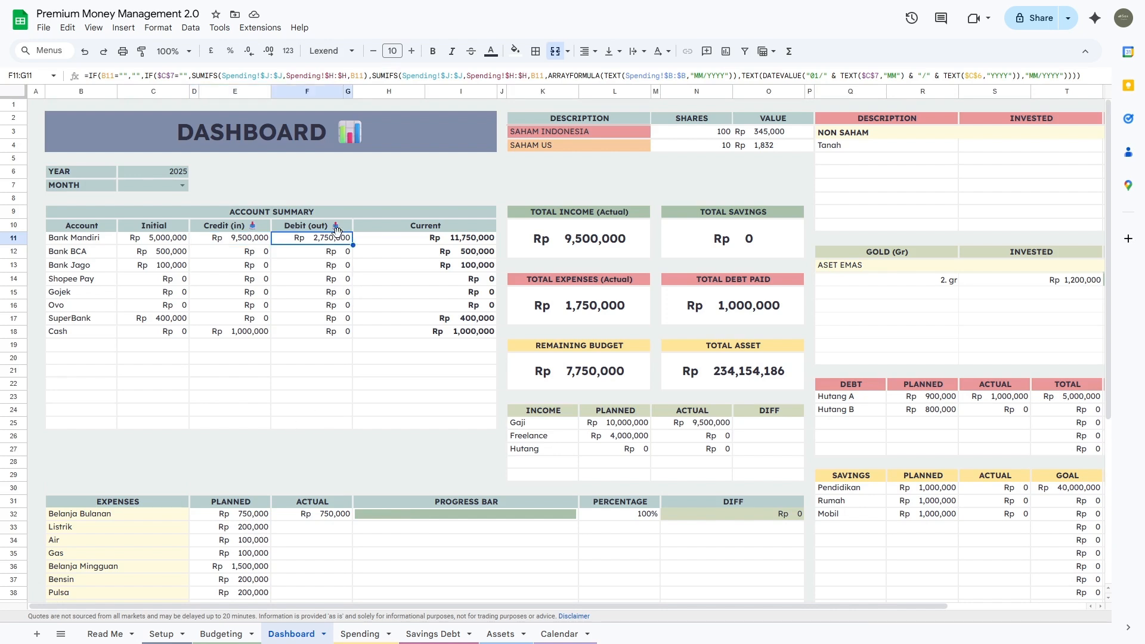
{"action": "left_click", "coordinate": [227, 331]}
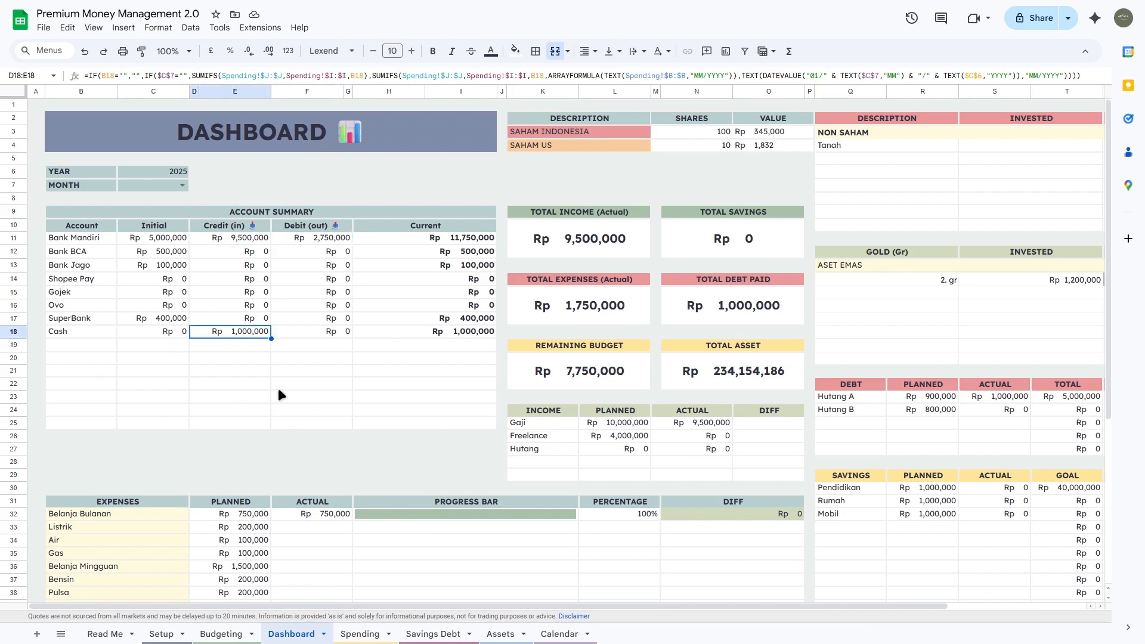
{"action": "left_click", "coordinate": [160, 332]}
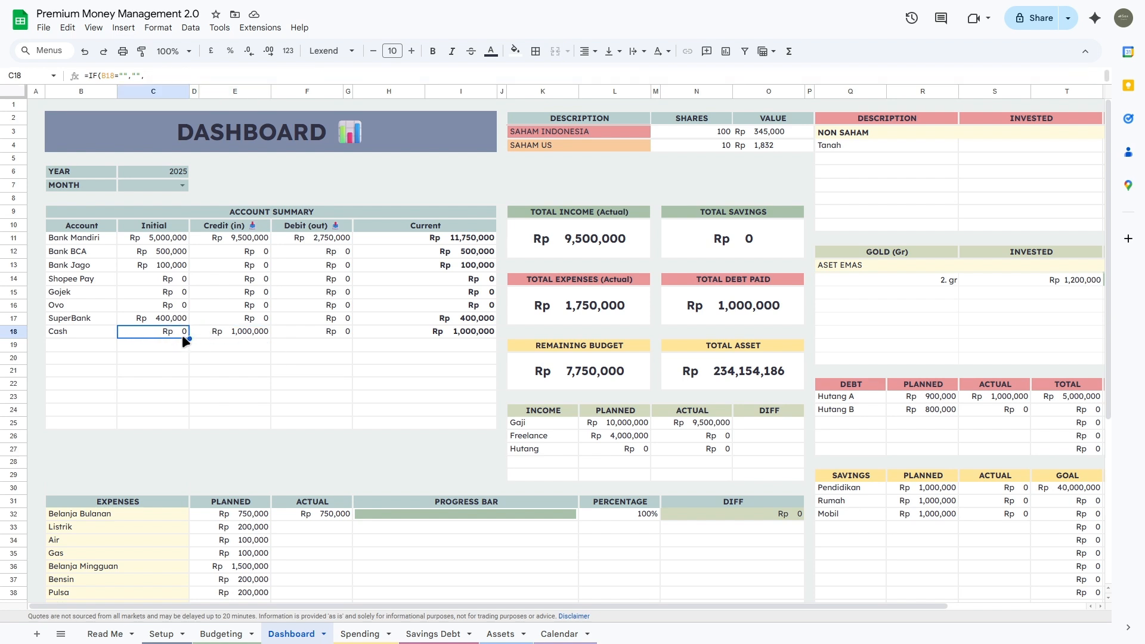
{"action": "left_click", "coordinate": [235, 330]}
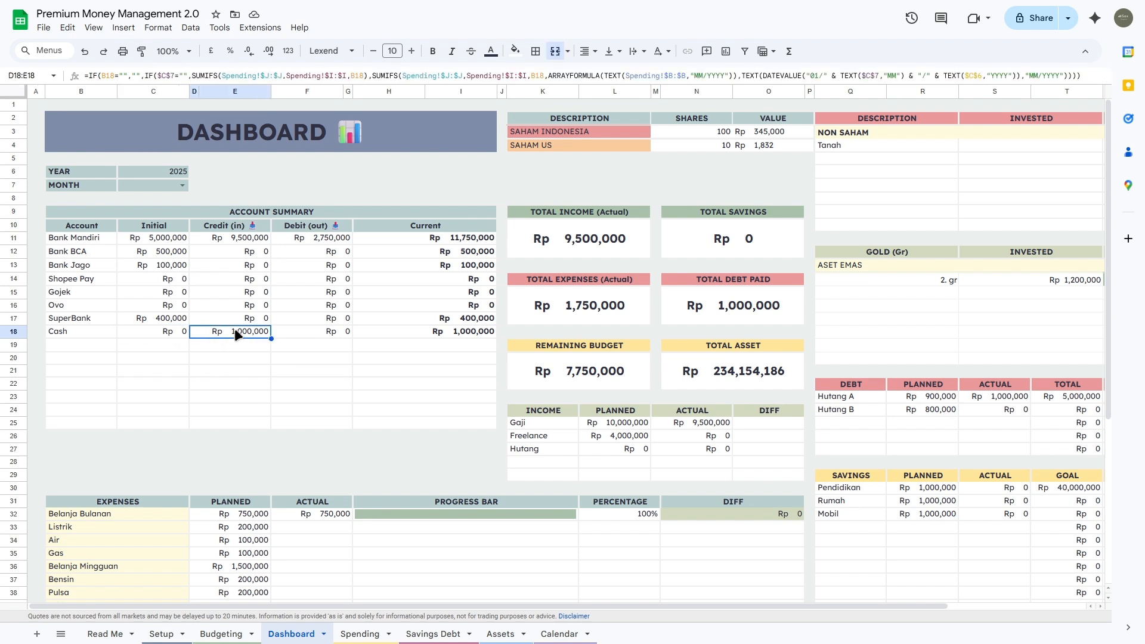
{"action": "left_click", "coordinate": [406, 330]}
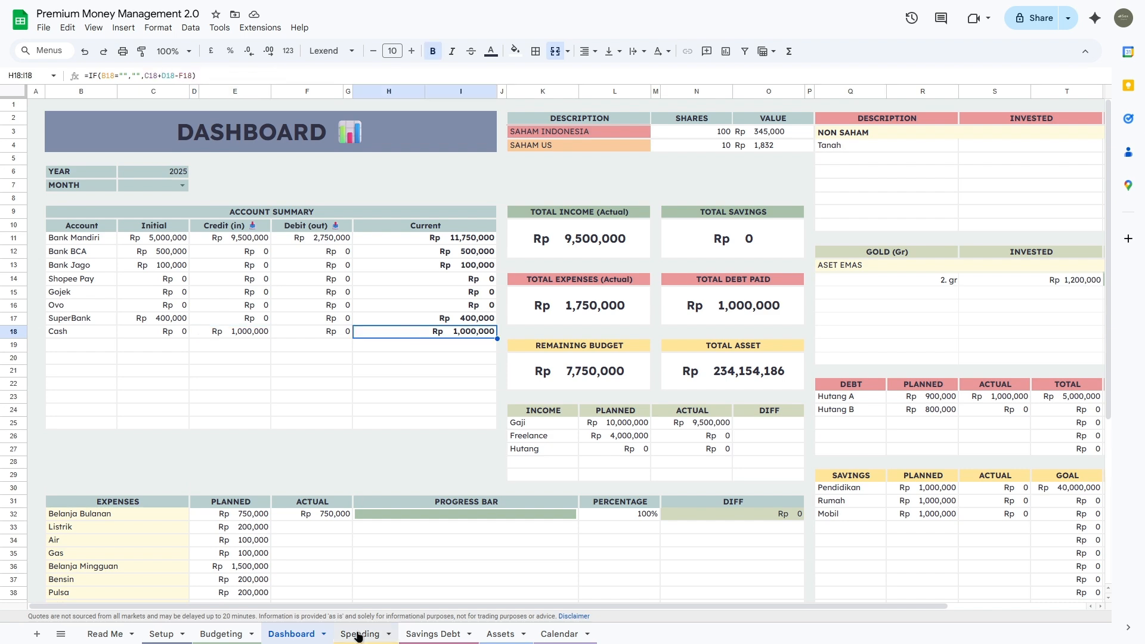
{"action": "left_click", "coordinate": [358, 634]}
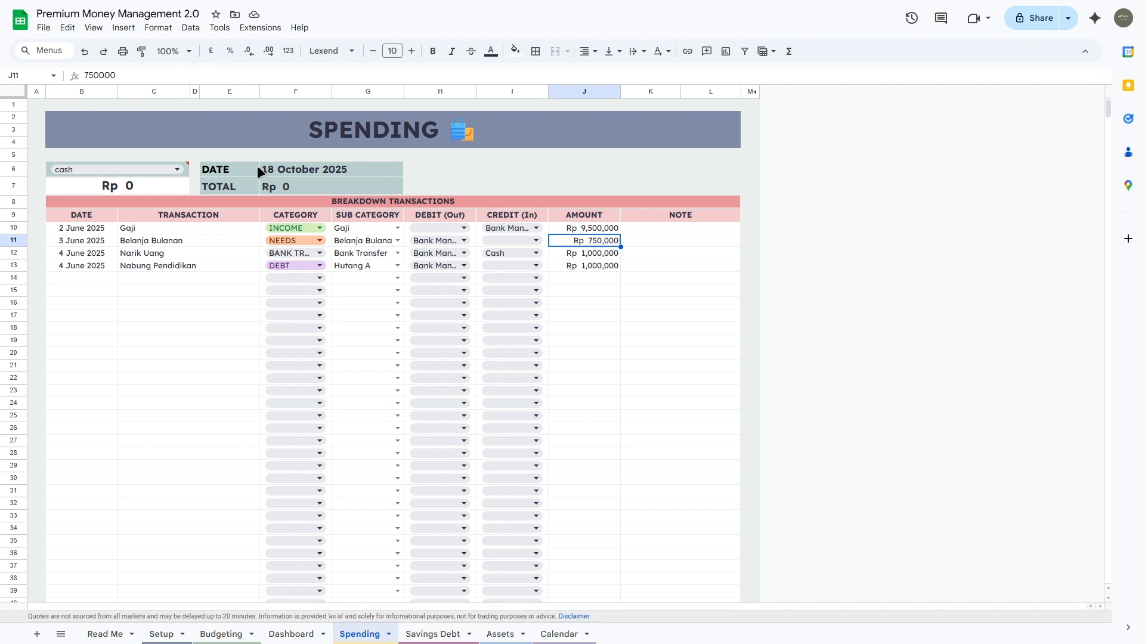
Step: Inspect the DATE and TOTAL formulas, try cash as the I5 account filter, then select J6
{"action": "left_click", "coordinate": [290, 175]}
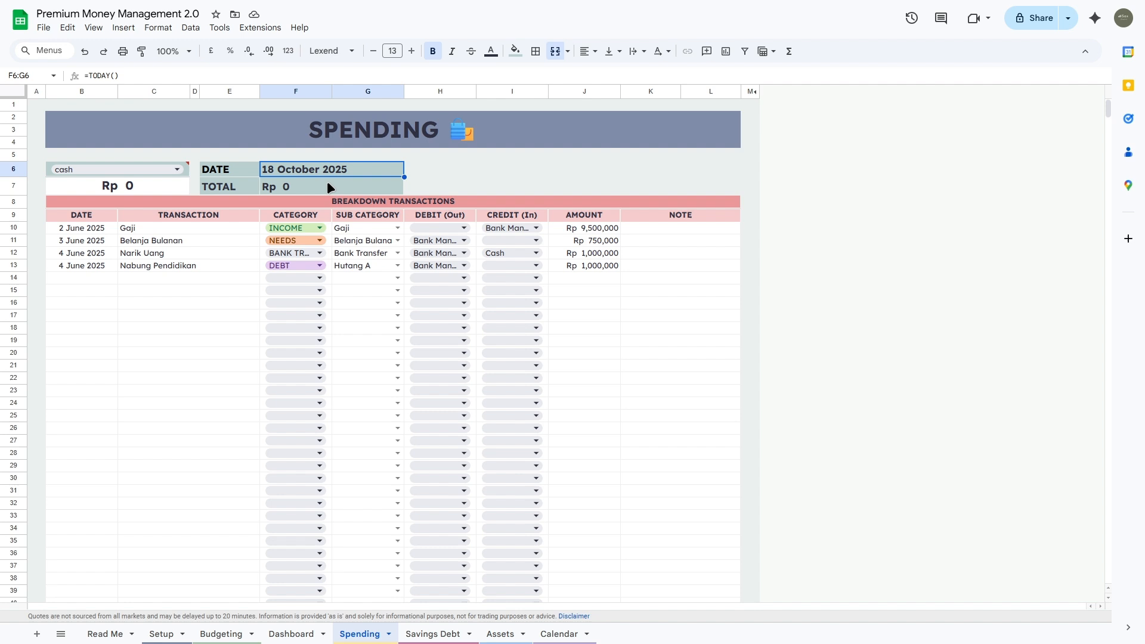
{"action": "left_click", "coordinate": [288, 187]}
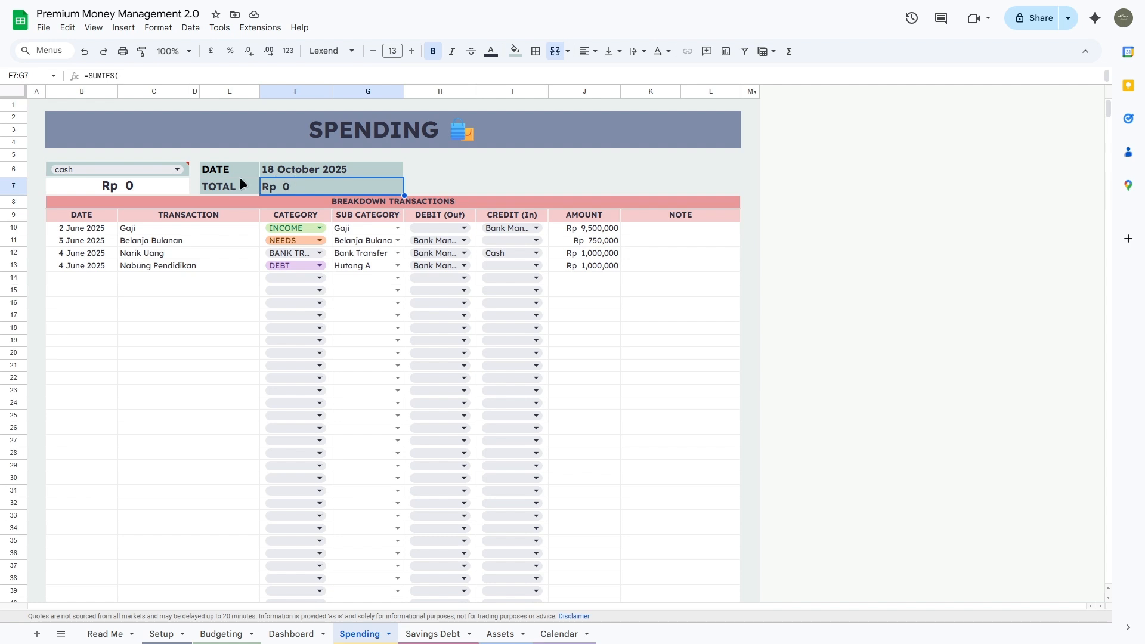
{"action": "double_click", "coordinate": [182, 173]}
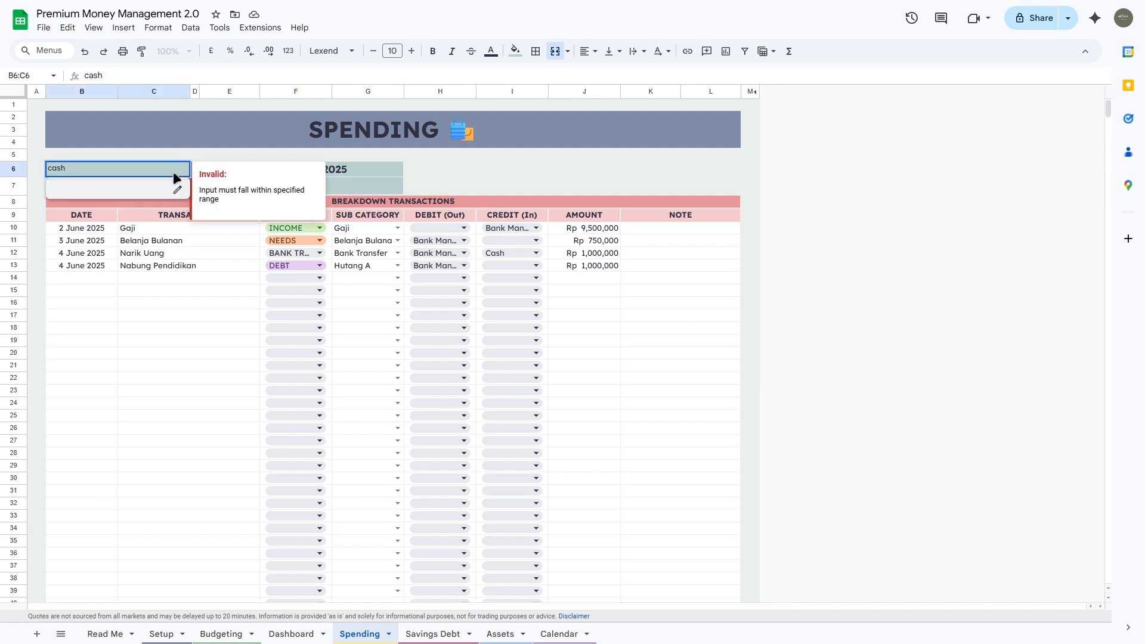
{"action": "left_click", "coordinate": [506, 154]}
{"action": "mouse_move", "coordinate": [173, 166]}
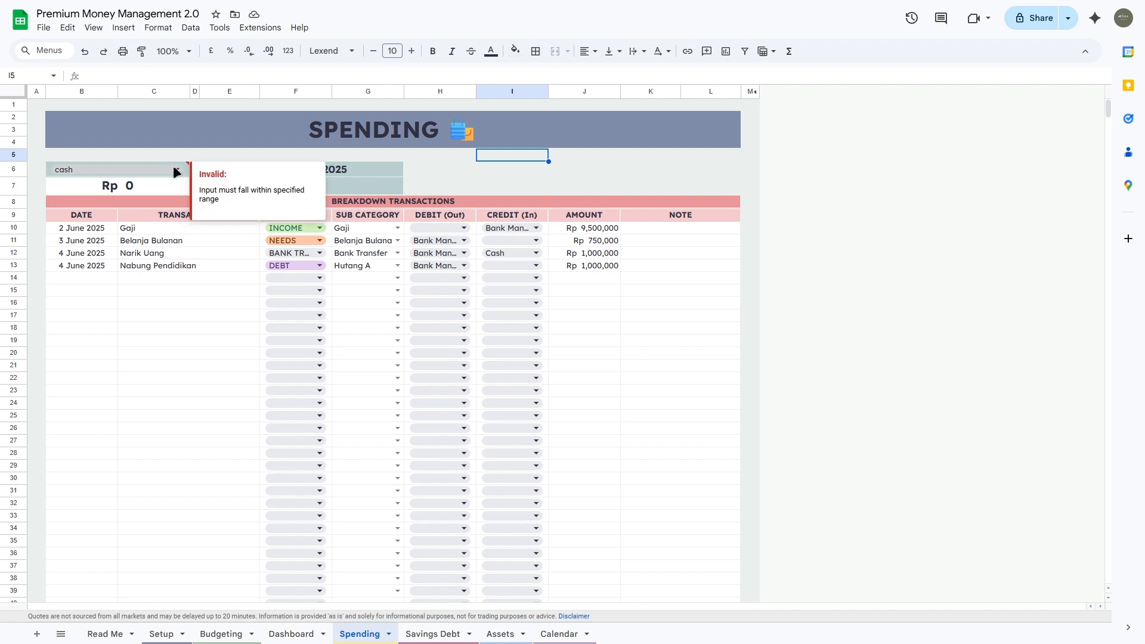
{"action": "left_click", "coordinate": [479, 169]}
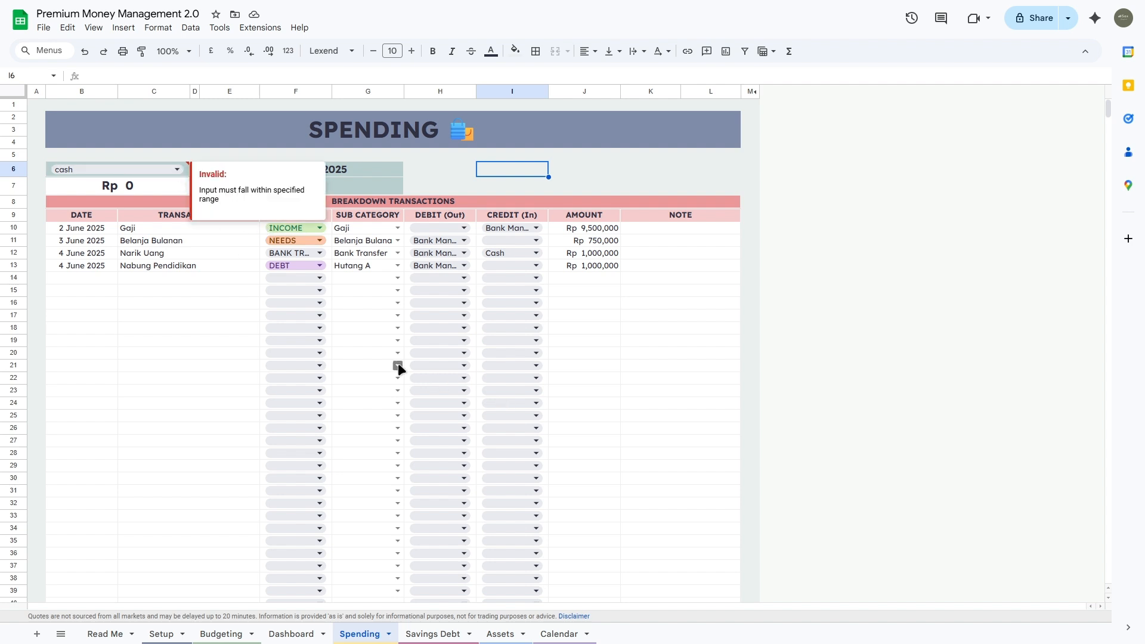
{"action": "left_click", "coordinate": [588, 169]}
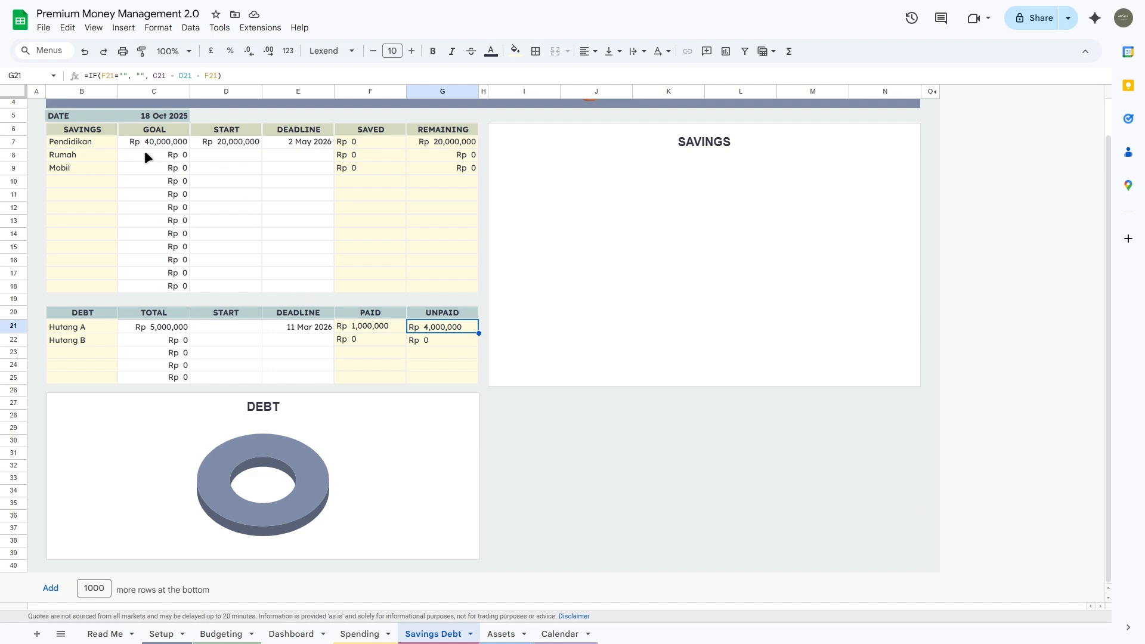
Step: Review the savings goal area and the Pendidikan goal and start amounts
{"action": "left_click_drag", "start_coordinate": [143, 143], "coordinate": [298, 292]}
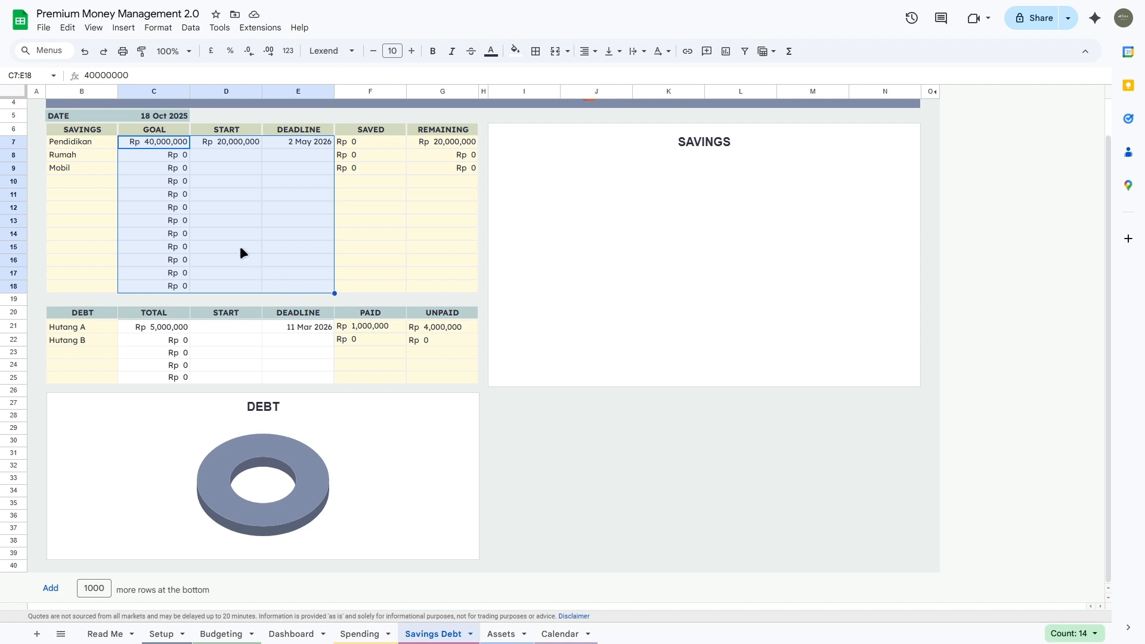
{"action": "left_click", "coordinate": [138, 140]}
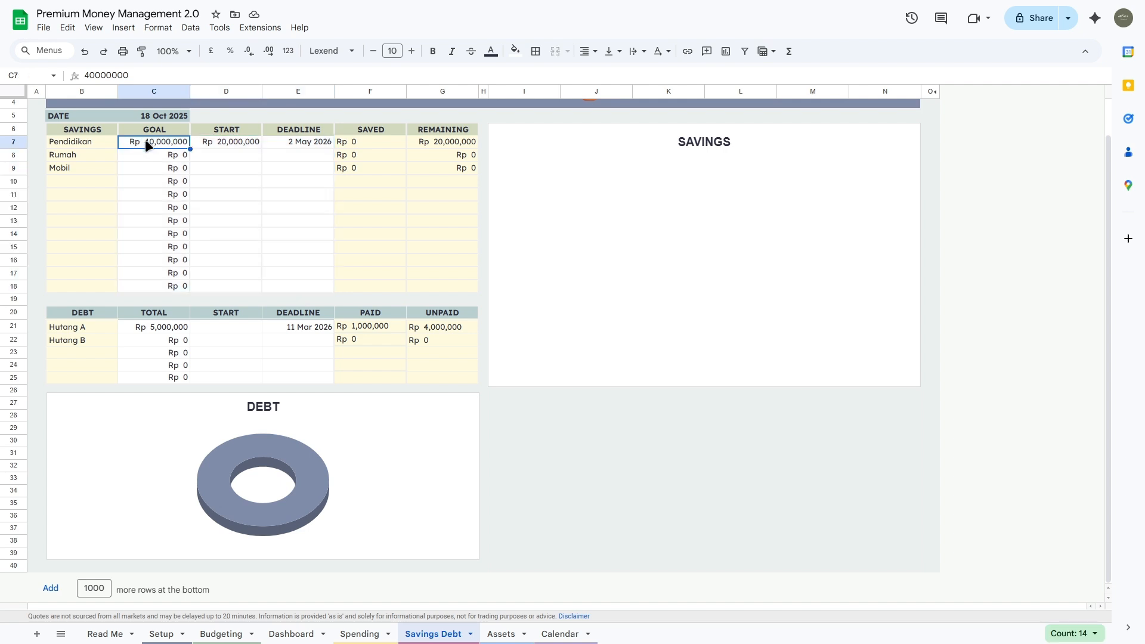
{"action": "left_click", "coordinate": [218, 143]}
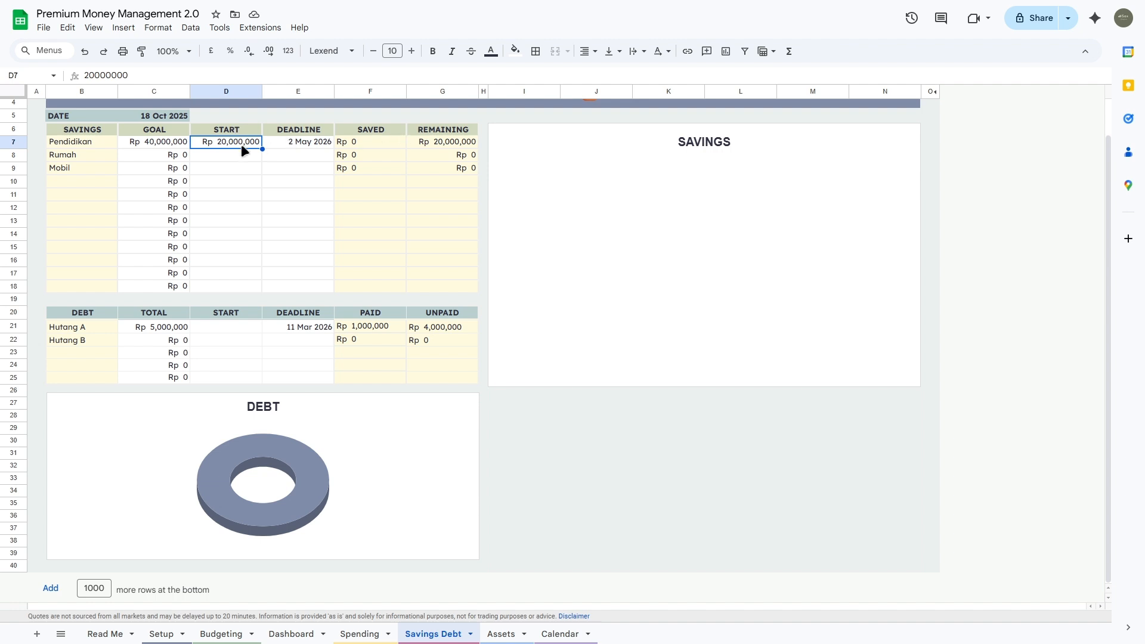
{"action": "left_click", "coordinate": [181, 145]}
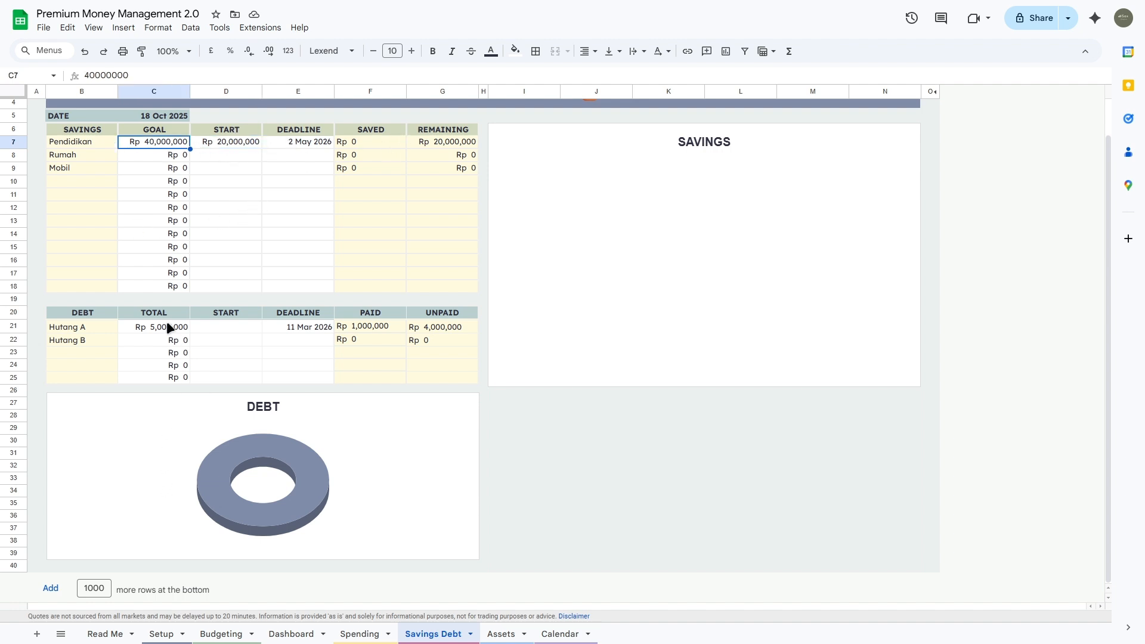
Step: Review debt totals, starts and deadlines, then select the Spending sheet's transaction dates
{"action": "left_click_drag", "start_coordinate": [156, 327], "coordinate": [161, 377]}
{"action": "left_click_drag", "start_coordinate": [221, 331], "coordinate": [219, 375]}
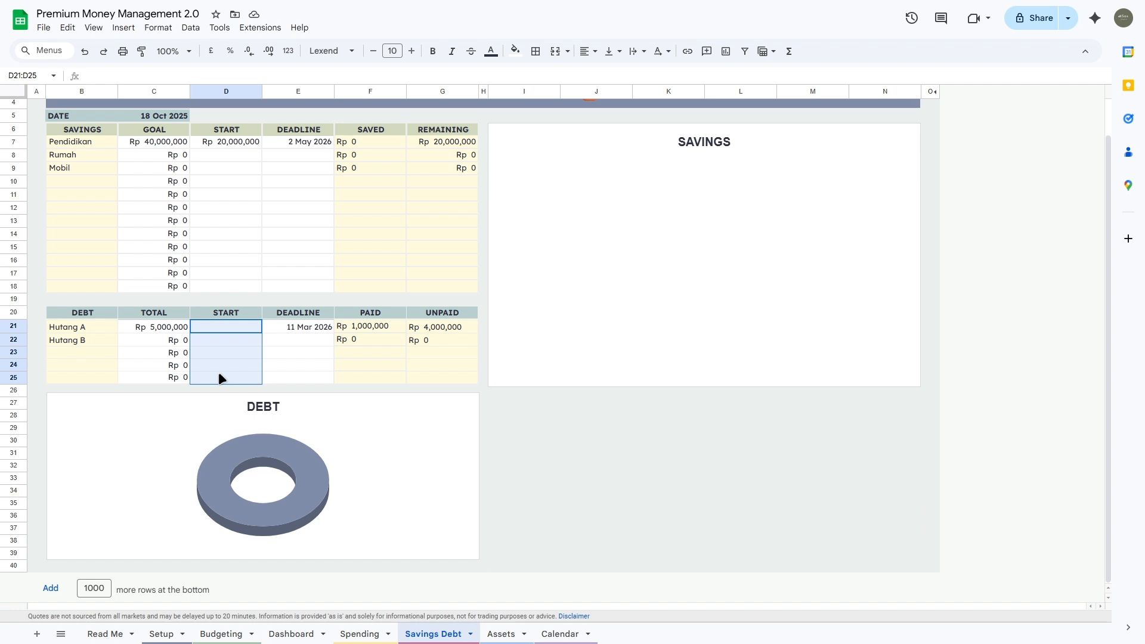
{"action": "left_click_drag", "start_coordinate": [276, 327], "coordinate": [276, 368]}
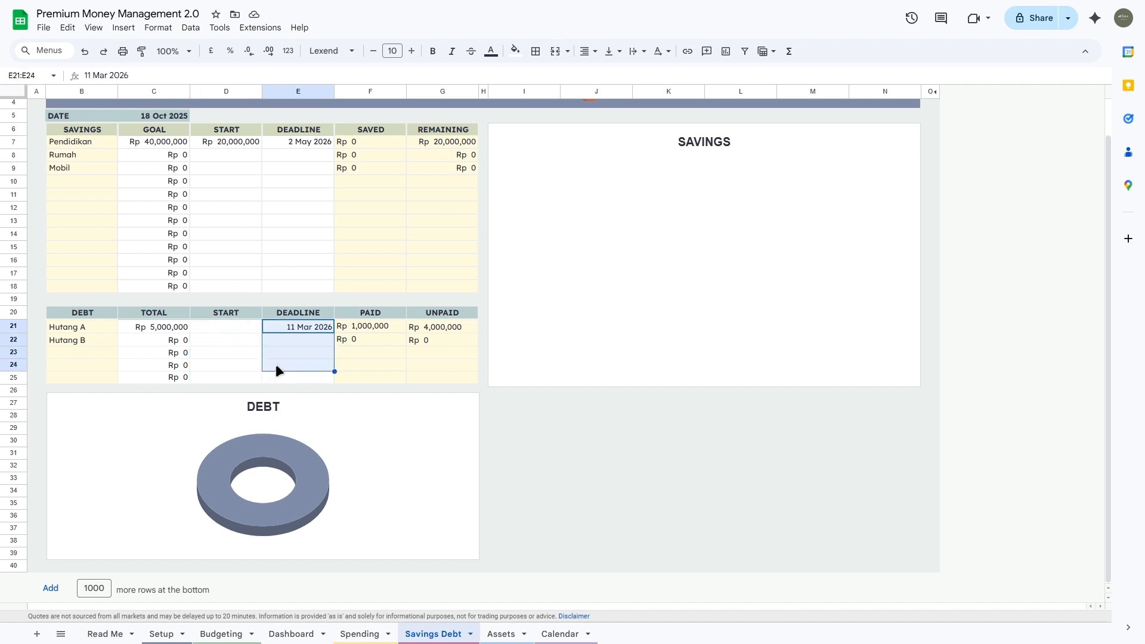
{"action": "left_click", "coordinate": [285, 144]}
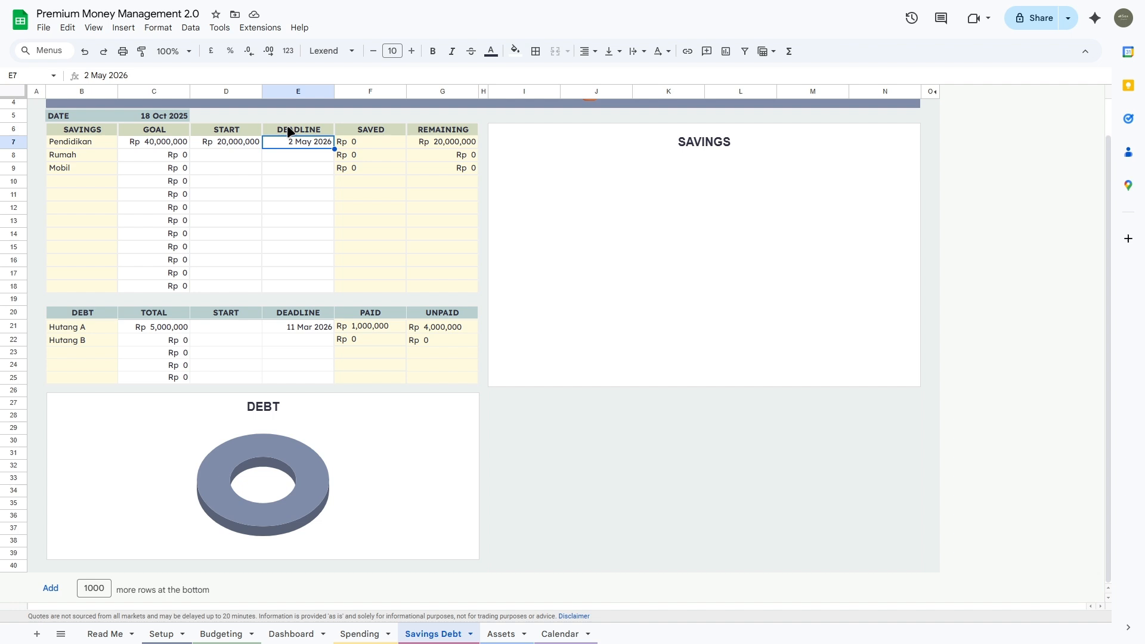
{"action": "left_click", "coordinate": [360, 635]}
{"action": "left_click_drag", "start_coordinate": [99, 229], "coordinate": [112, 257]}
Step: Check Hutang B's paid amount and the SAVED column on the Savings Debt sheet
{"action": "double_click", "coordinate": [105, 278]}
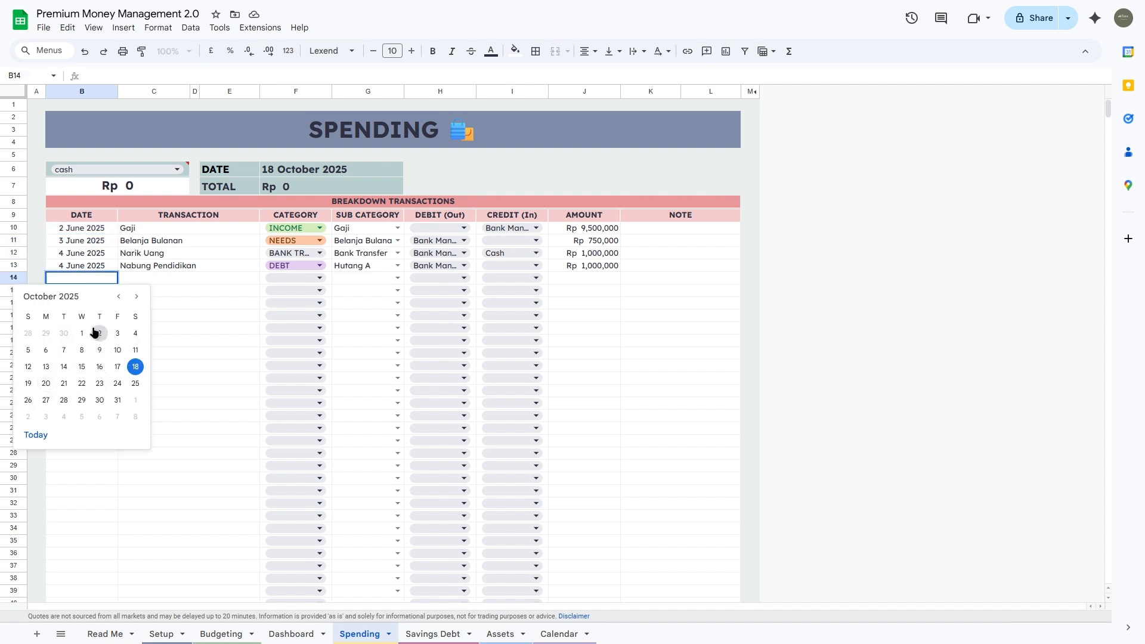
{"action": "left_click", "coordinate": [168, 291]}
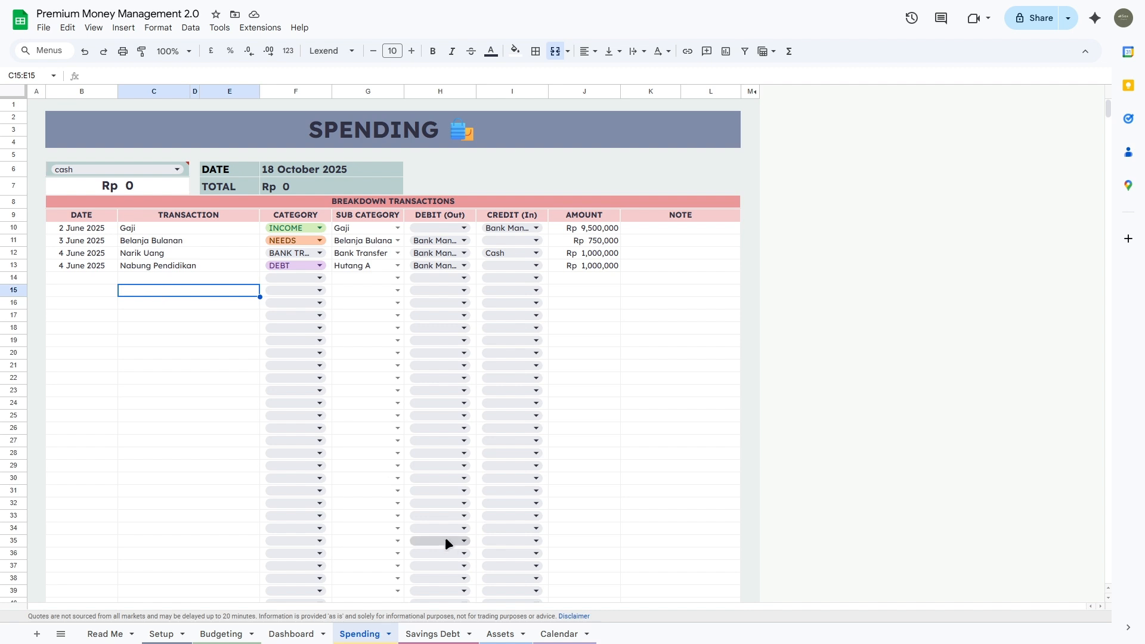
{"action": "left_click", "coordinate": [445, 633]}
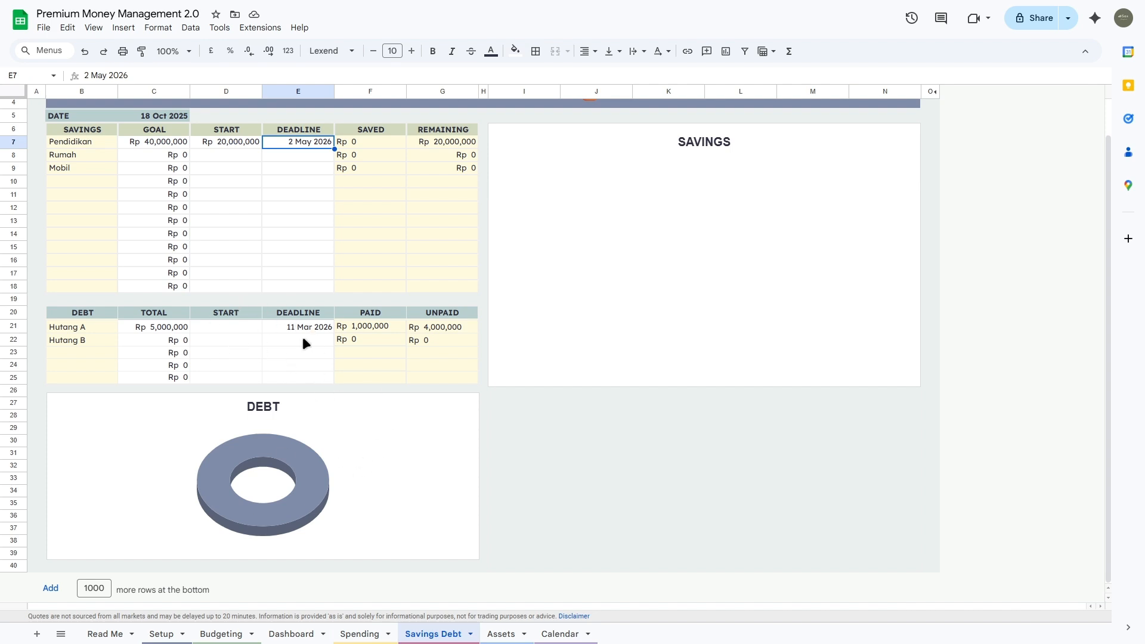
{"action": "left_click", "coordinate": [375, 339]}
{"action": "left_click_drag", "start_coordinate": [391, 134], "coordinate": [370, 287]}
{"action": "left_click", "coordinate": [362, 631]}
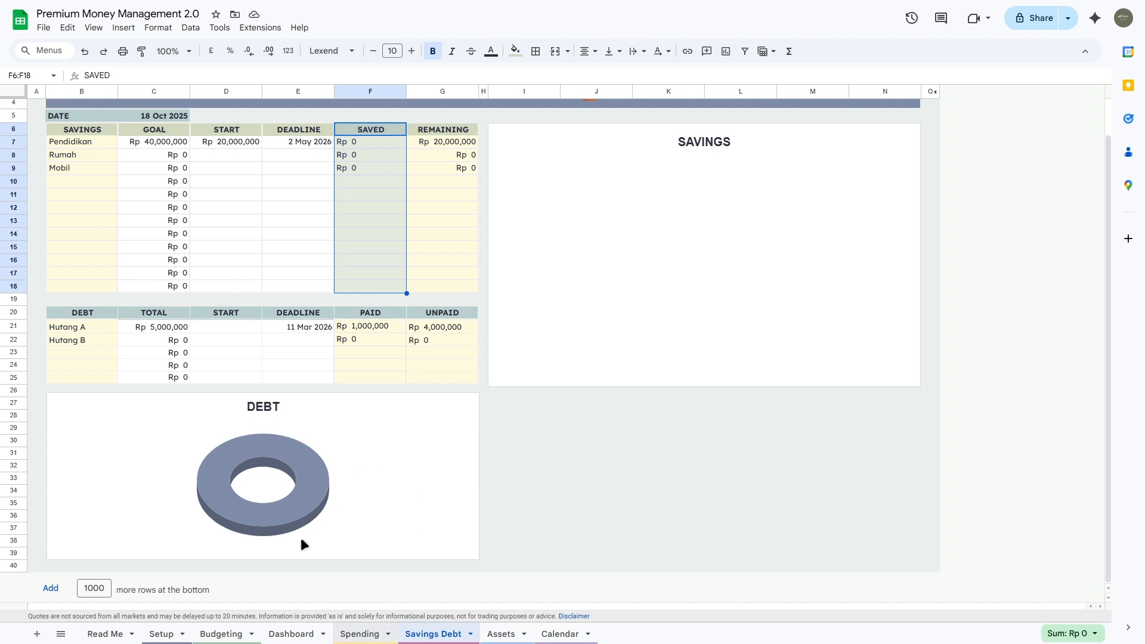
Step: Date row 14 as 5 June 2025 and name it Bayar Hutang
{"action": "double_click", "coordinate": [98, 274]}
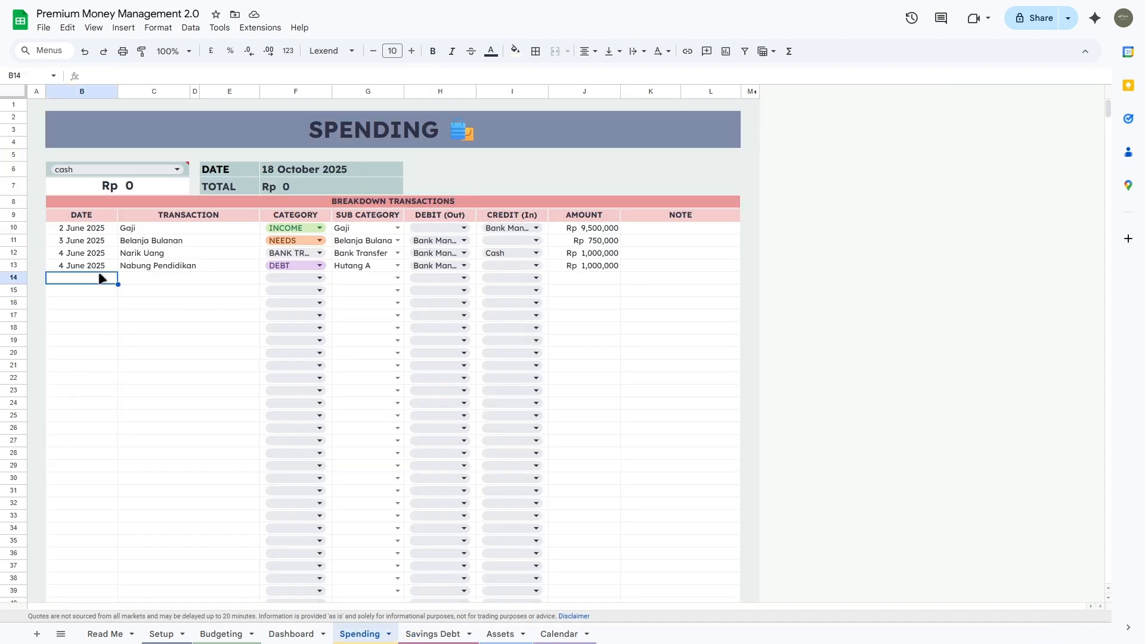
{"action": "left_click", "coordinate": [120, 297]}
{"action": "left_click", "coordinate": [120, 296]}
{"action": "left_click", "coordinate": [120, 296]}
{"action": "left_click", "coordinate": [120, 296]}
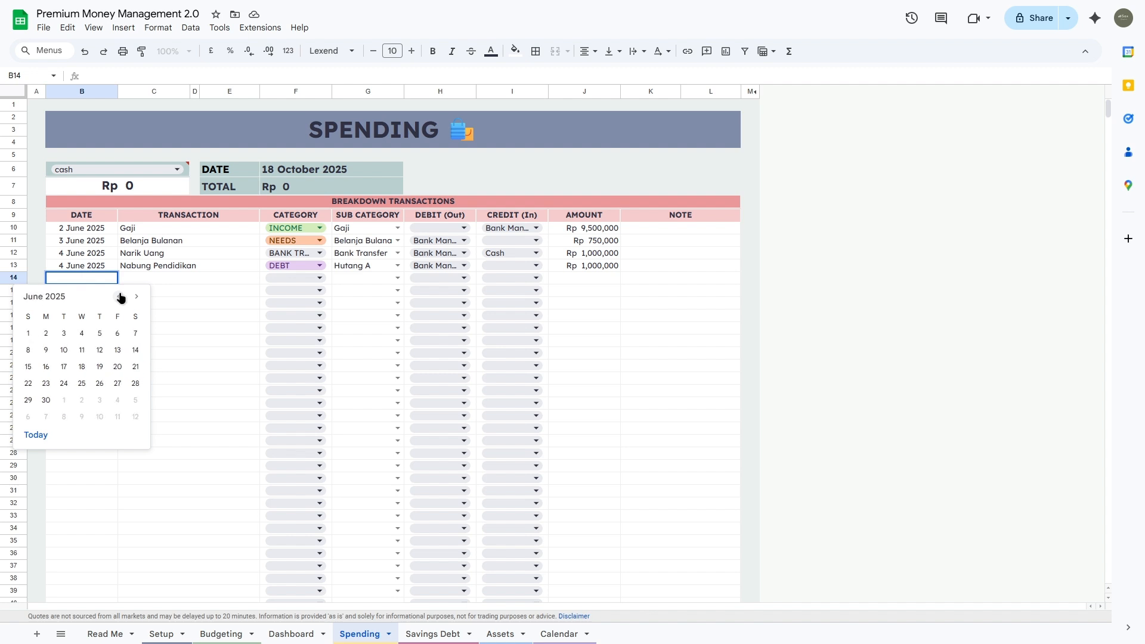
{"action": "left_click", "coordinate": [100, 334]}
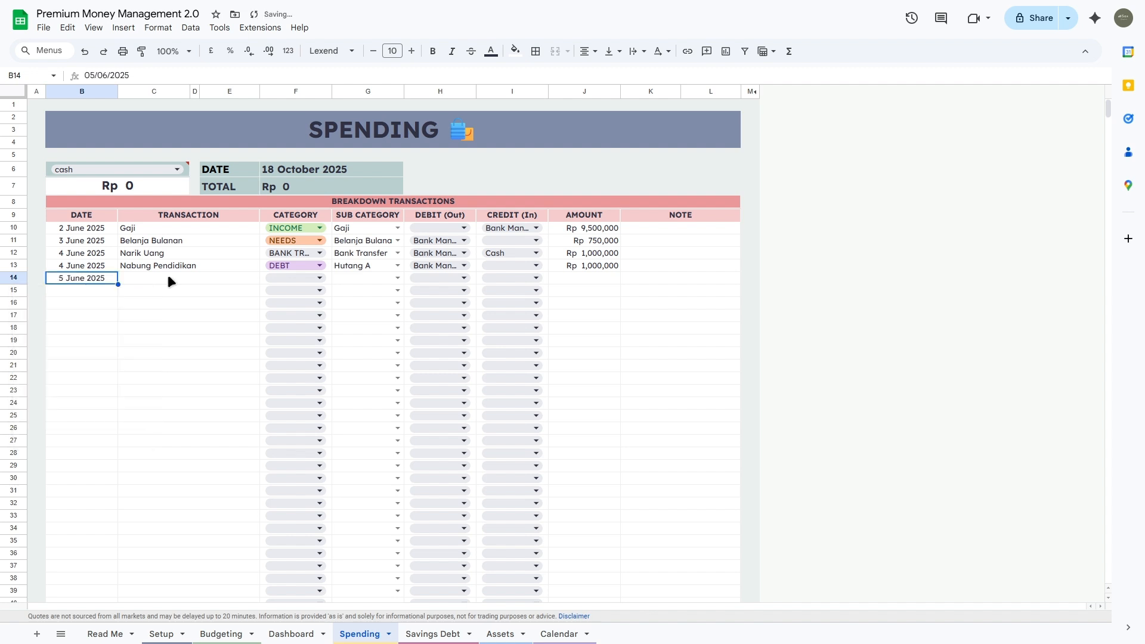
{"action": "left_click", "coordinate": [167, 275]}
{"action": "type", "text": "Bayar Hutang"}
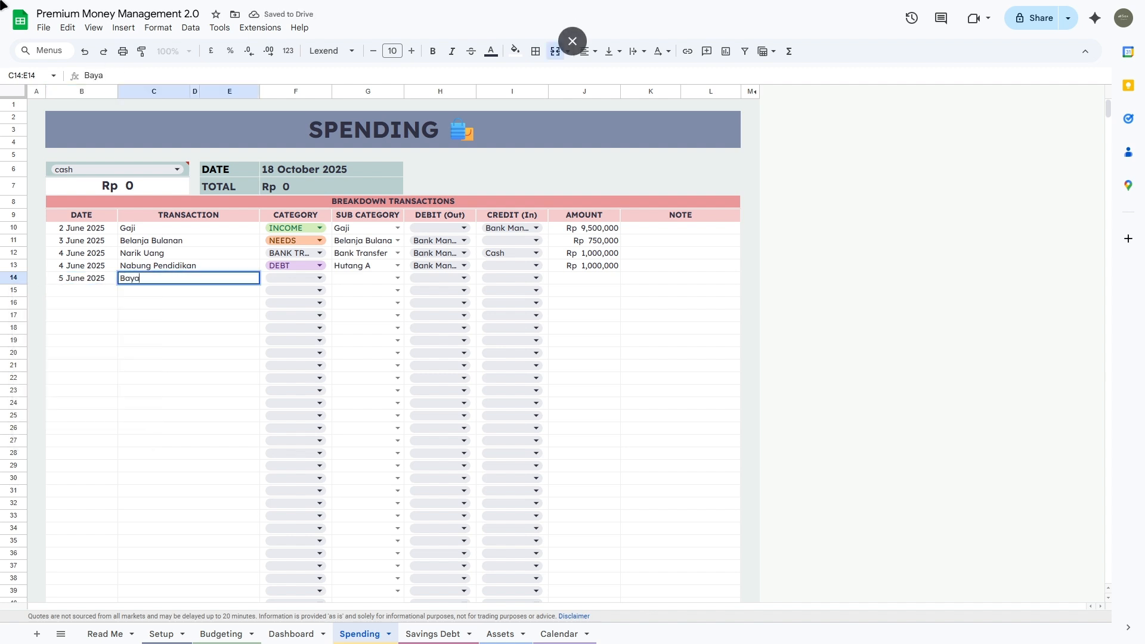
{"action": "key", "text": "Tab"}
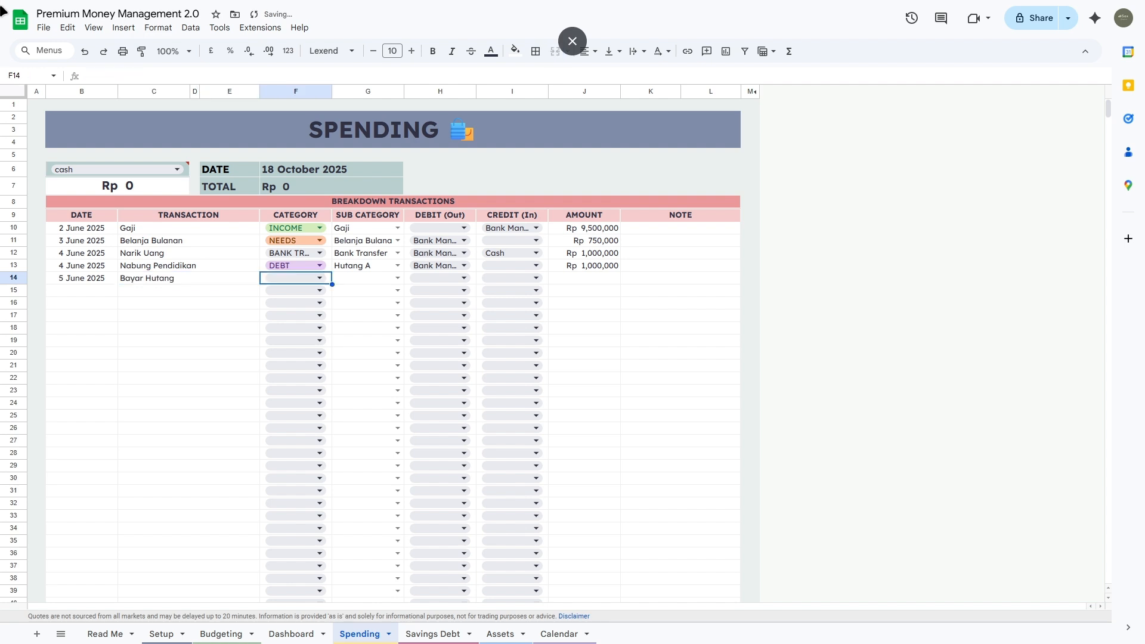
Step: Rename row 13's transaction to Bayar Hutang, keeping its DEBT category
{"action": "left_click", "coordinate": [320, 267]}
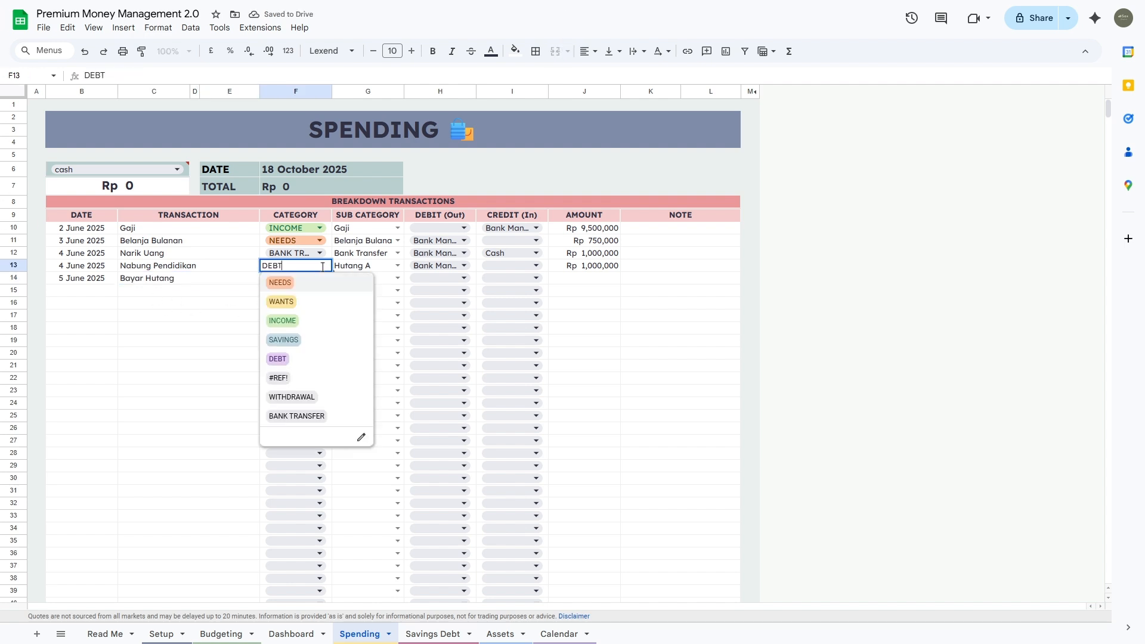
{"action": "left_click", "coordinate": [195, 262]}
{"action": "type", "text": "BB"}
{"action": "key", "text": "BackSpace"}
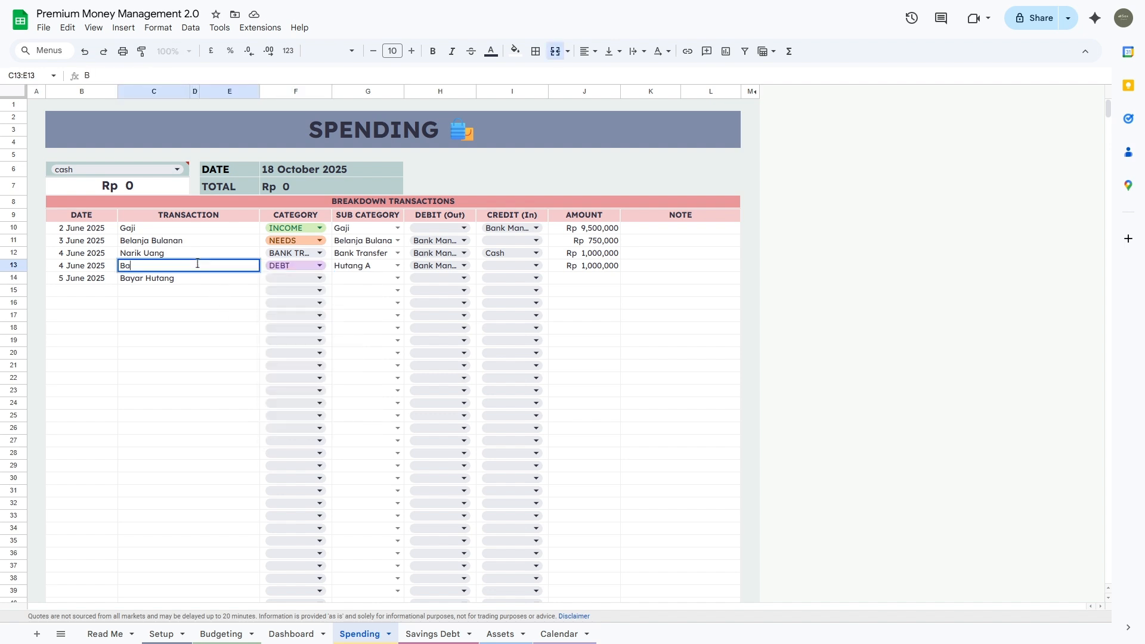
{"action": "type", "text": "ayar Hutang"}
{"action": "key", "text": "Tab"}
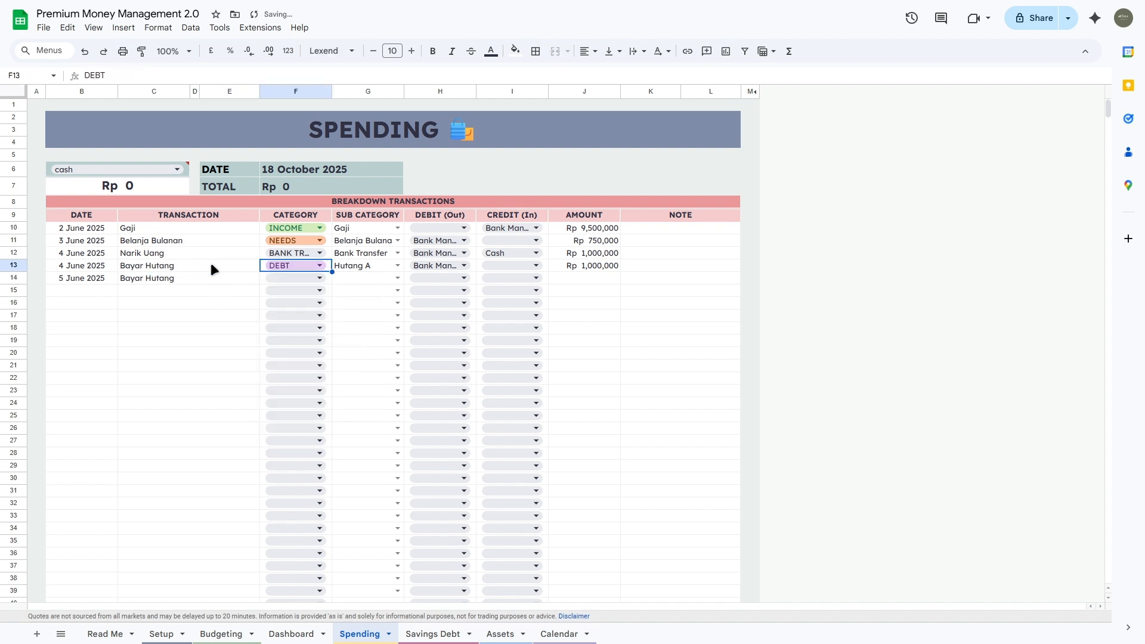
Step: Set row 14's category to DEBT and sub-category to Hutang B
{"action": "left_click", "coordinate": [316, 278]}
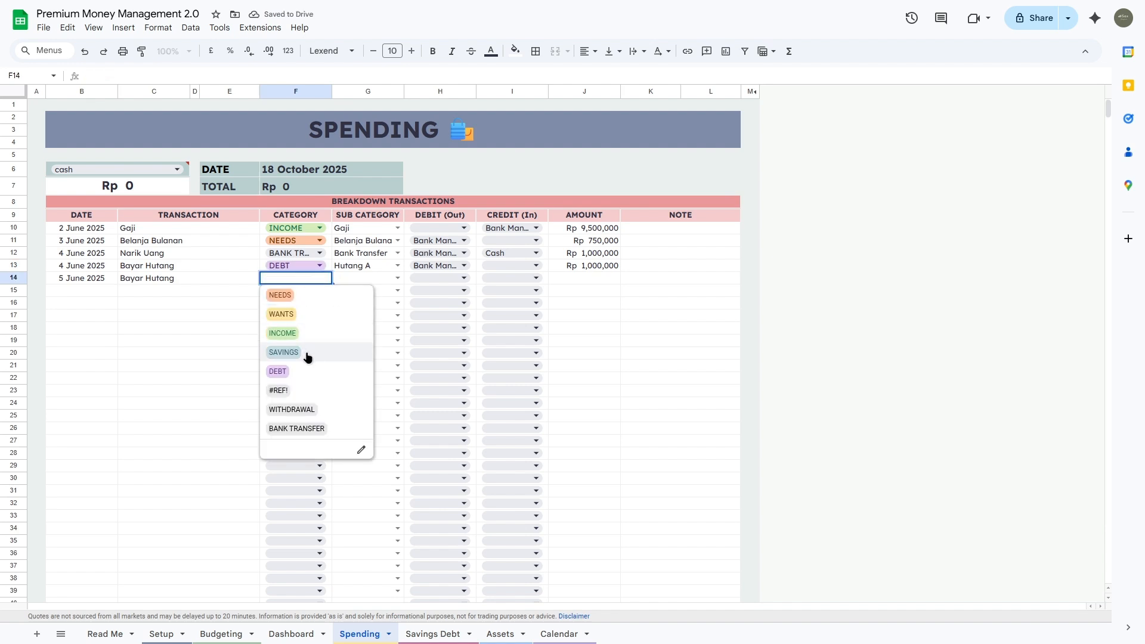
{"action": "left_click", "coordinate": [316, 371]}
{"action": "left_click", "coordinate": [398, 278]}
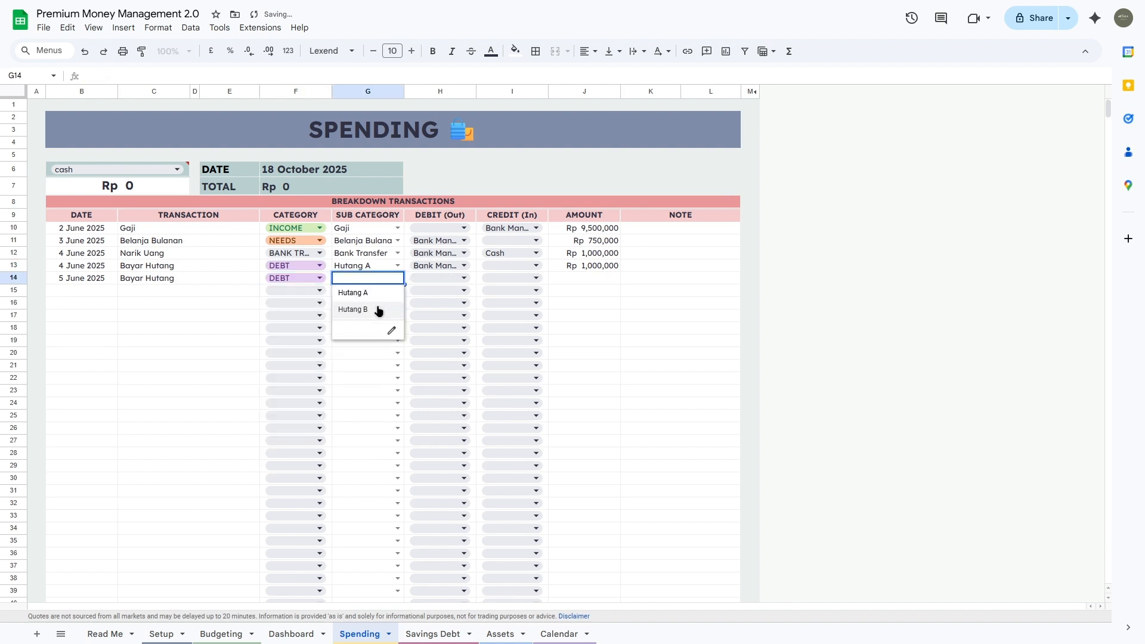
{"action": "left_click", "coordinate": [377, 310]}
Step: Recheck Hutang B's paid amount, then set row 14's debit account to Cash
{"action": "key", "text": "ctrl+Page_Down"}
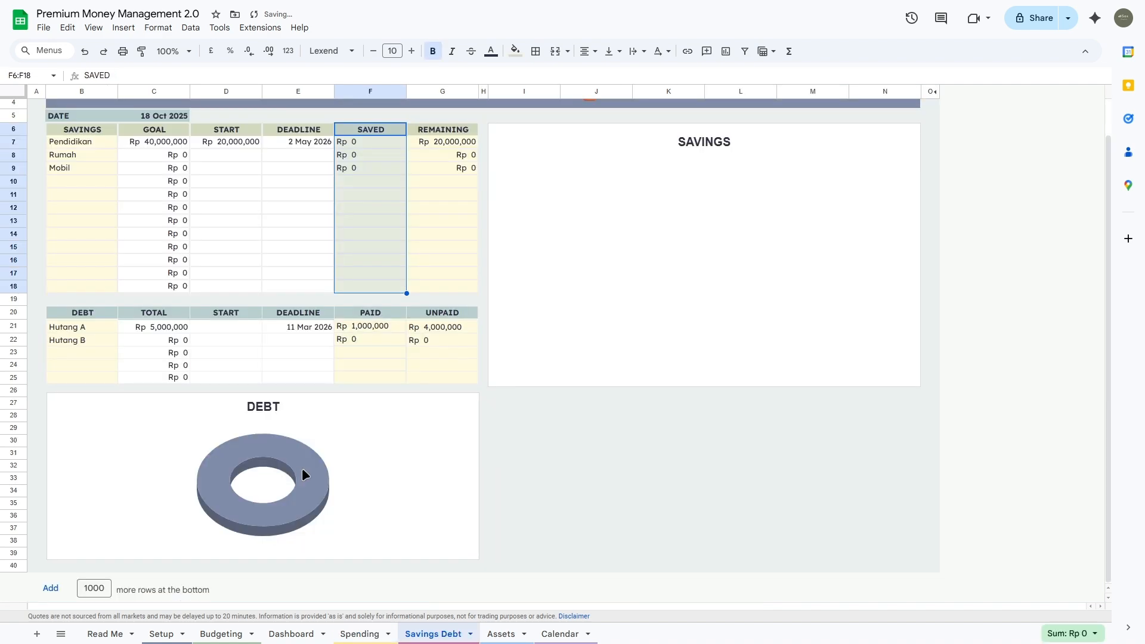
{"action": "left_click", "coordinate": [368, 338]}
{"action": "left_click", "coordinate": [360, 634]}
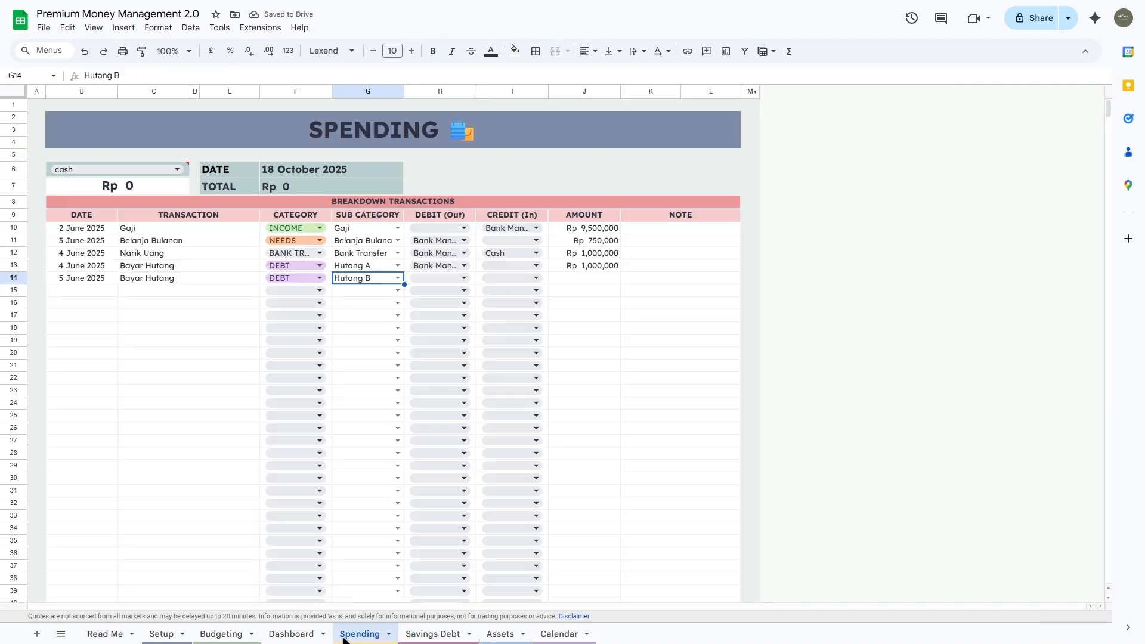
{"action": "left_click", "coordinate": [463, 276]}
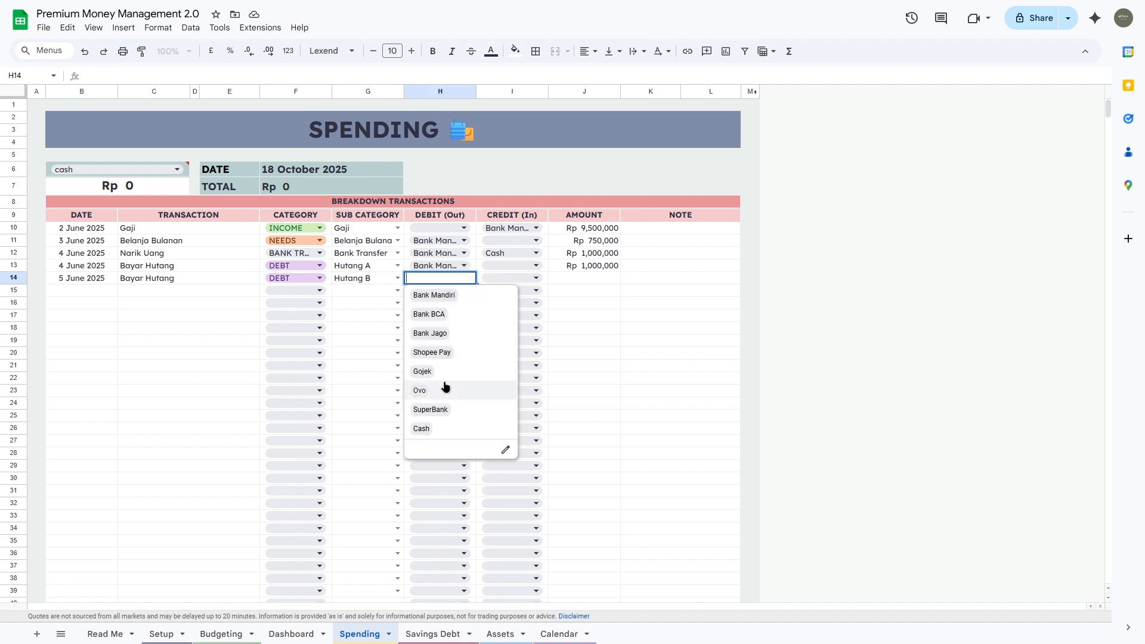
{"action": "left_click", "coordinate": [441, 428]}
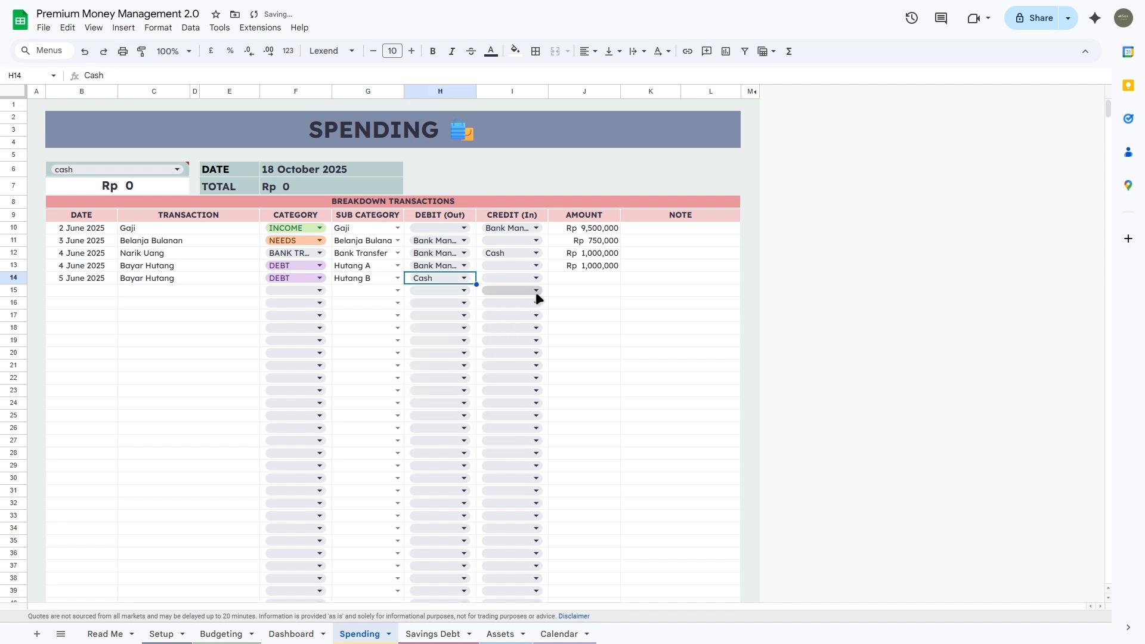
Step: Enter Rp 500,000 as the payment amount and select the CREDIT (In) column to row 22
{"action": "left_click", "coordinate": [588, 279]}
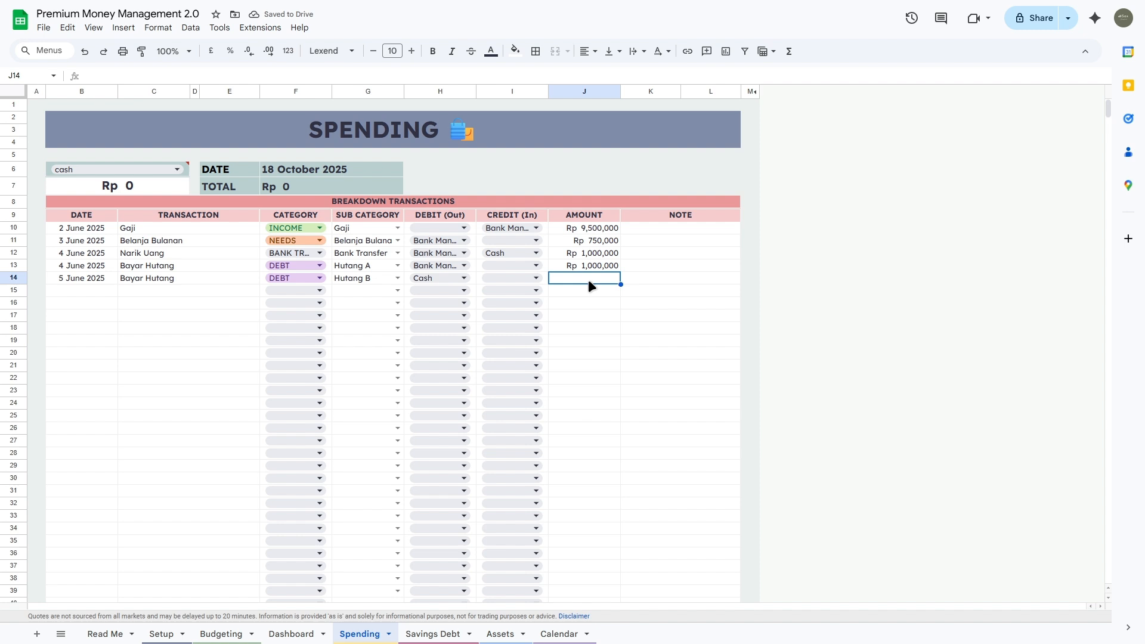
{"action": "type", "text": "500,000"}
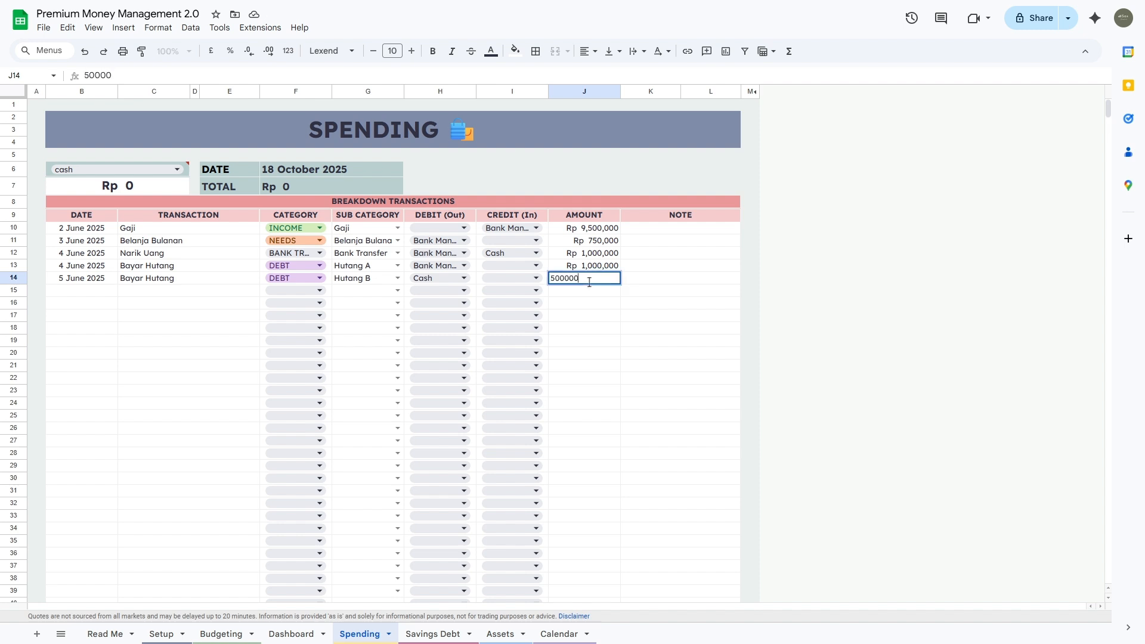
{"action": "key", "text": "Return"}
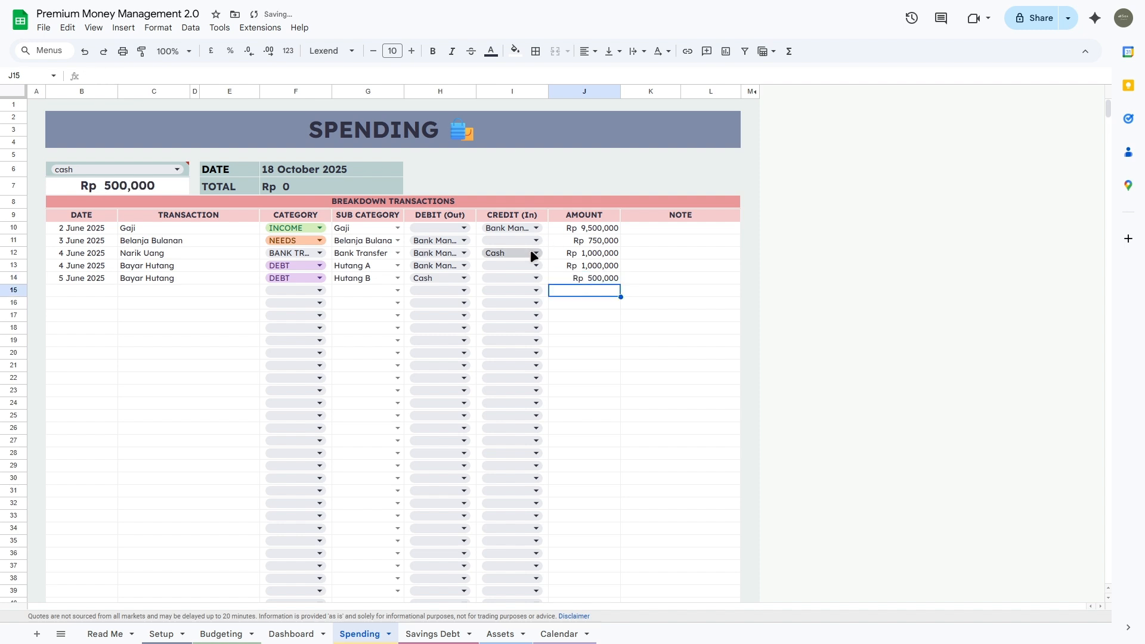
{"action": "left_click", "coordinate": [528, 216]}
{"action": "left_click_drag", "start_coordinate": [528, 219], "coordinate": [502, 381]}
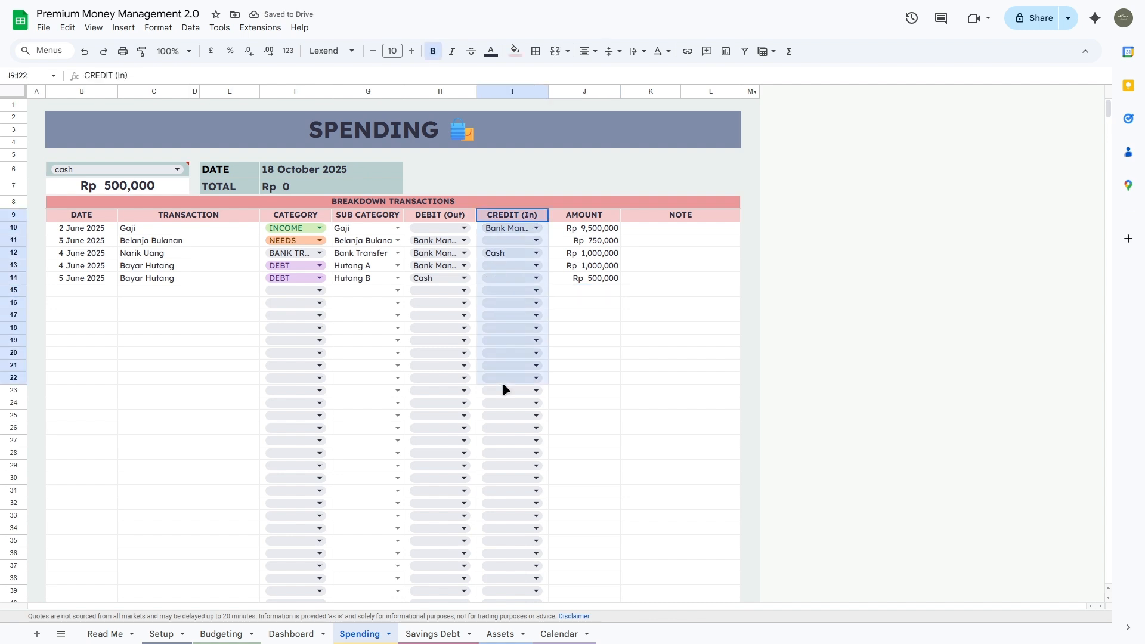
Step: Inspect the Cash account's Debit (out) and Current balance formulas on the Dashboard
{"action": "left_click", "coordinate": [590, 253]}
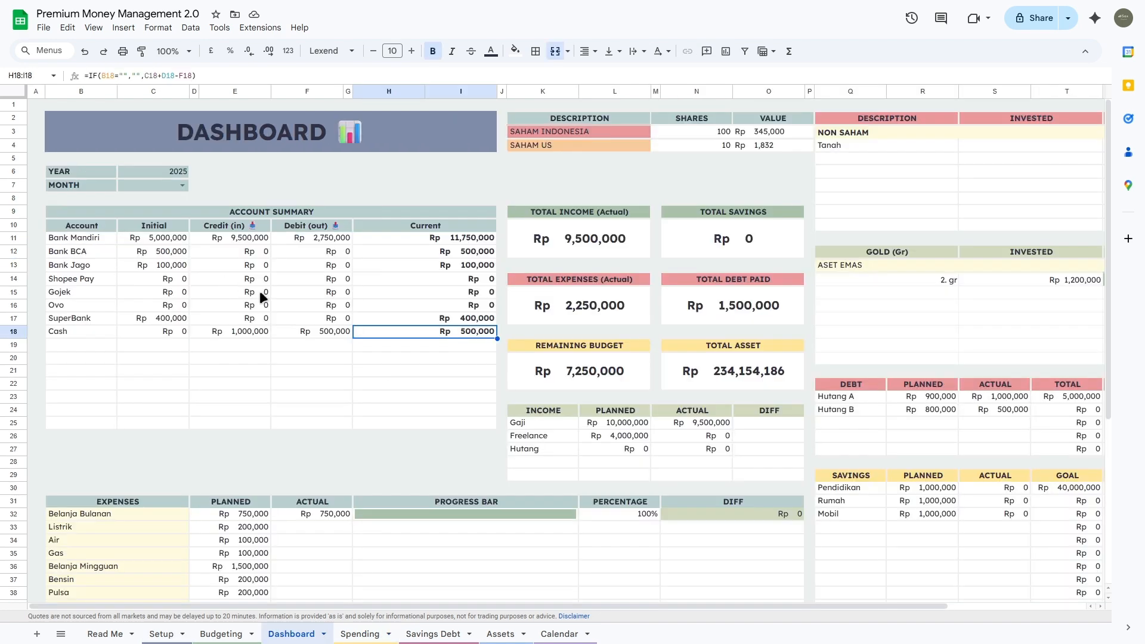
{"action": "left_click", "coordinate": [324, 329]}
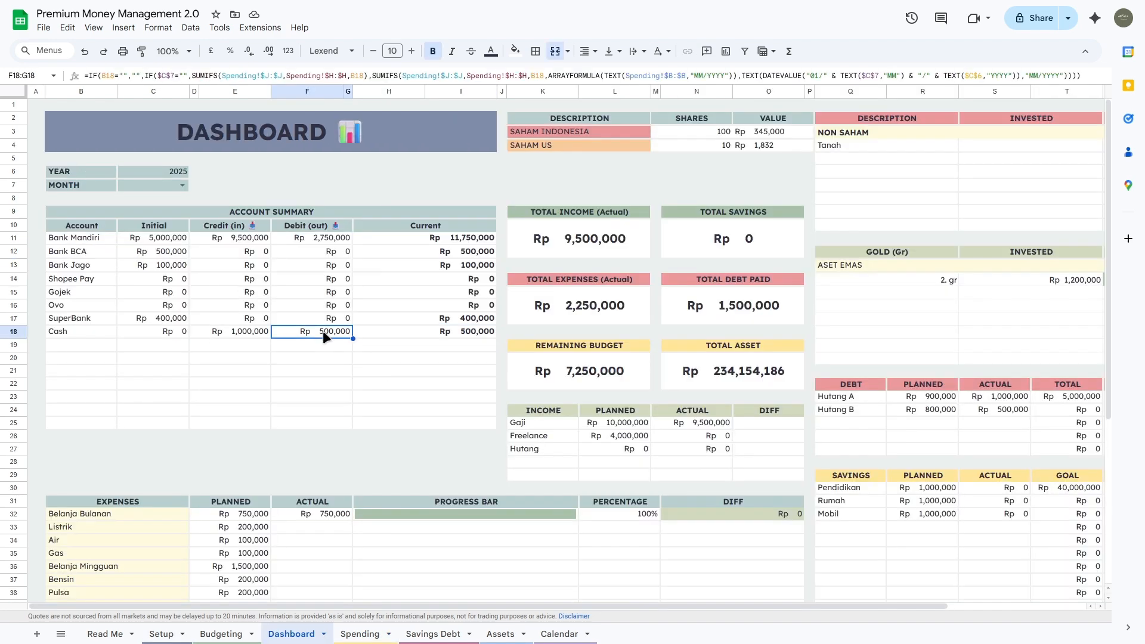
{"action": "left_click", "coordinate": [426, 335]}
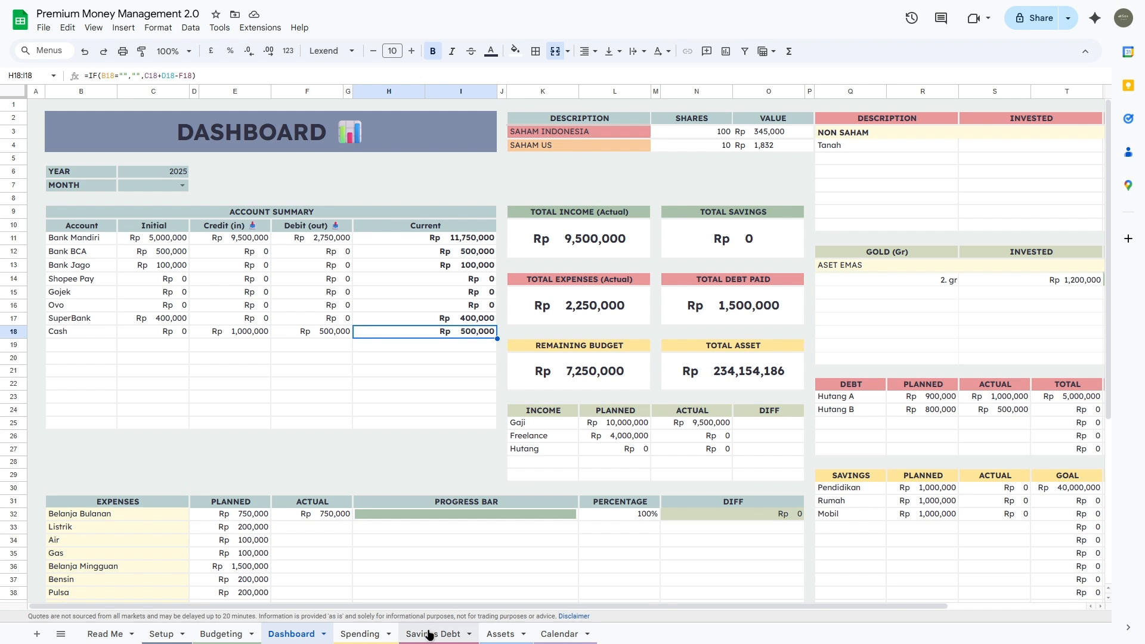
{"action": "left_click", "coordinate": [433, 634]}
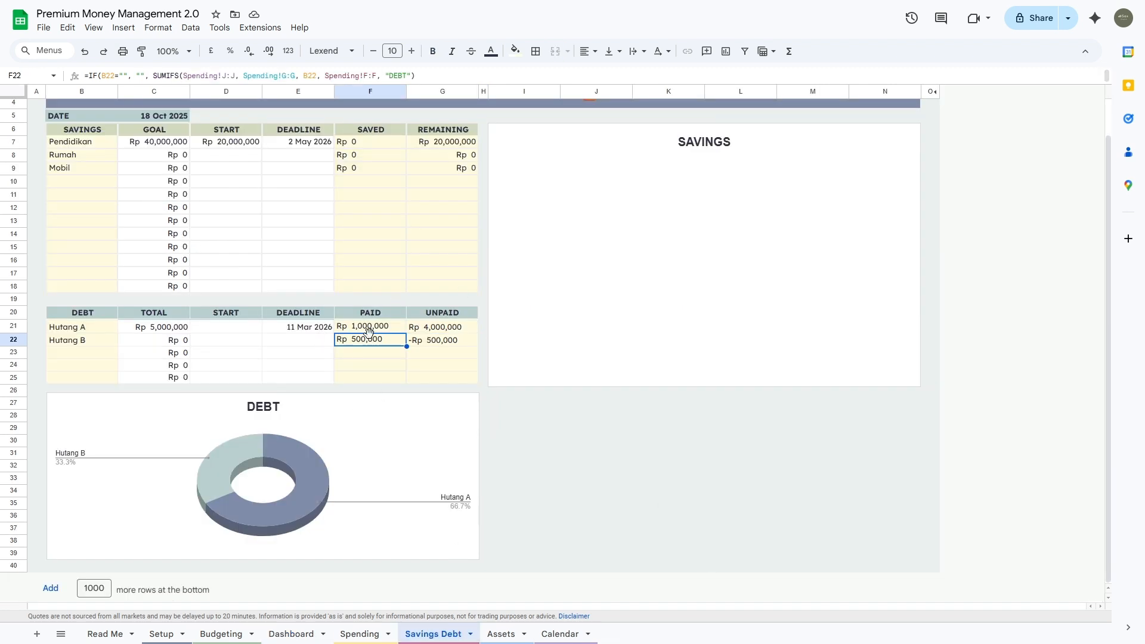
Step: Check the PAID formulas, then enter Rp 1,000,000 as Hutang B's total, fixing the extra zeros
{"action": "left_click", "coordinate": [367, 356]}
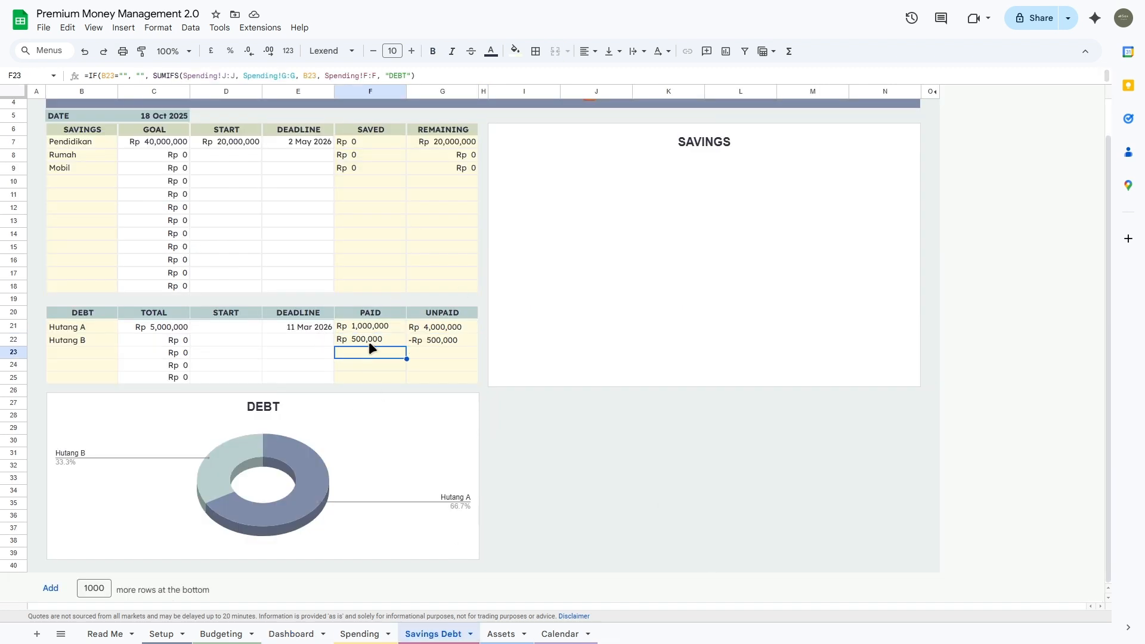
{"action": "left_click", "coordinate": [369, 344]}
{"action": "left_click", "coordinate": [134, 341]}
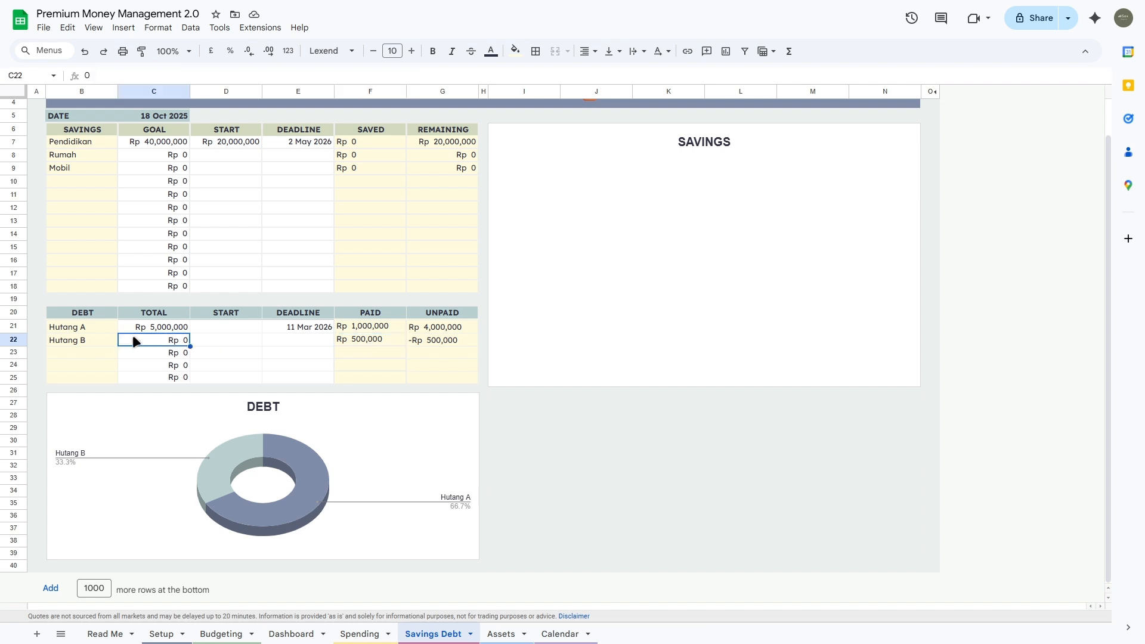
{"action": "type", "text": "10000000"}
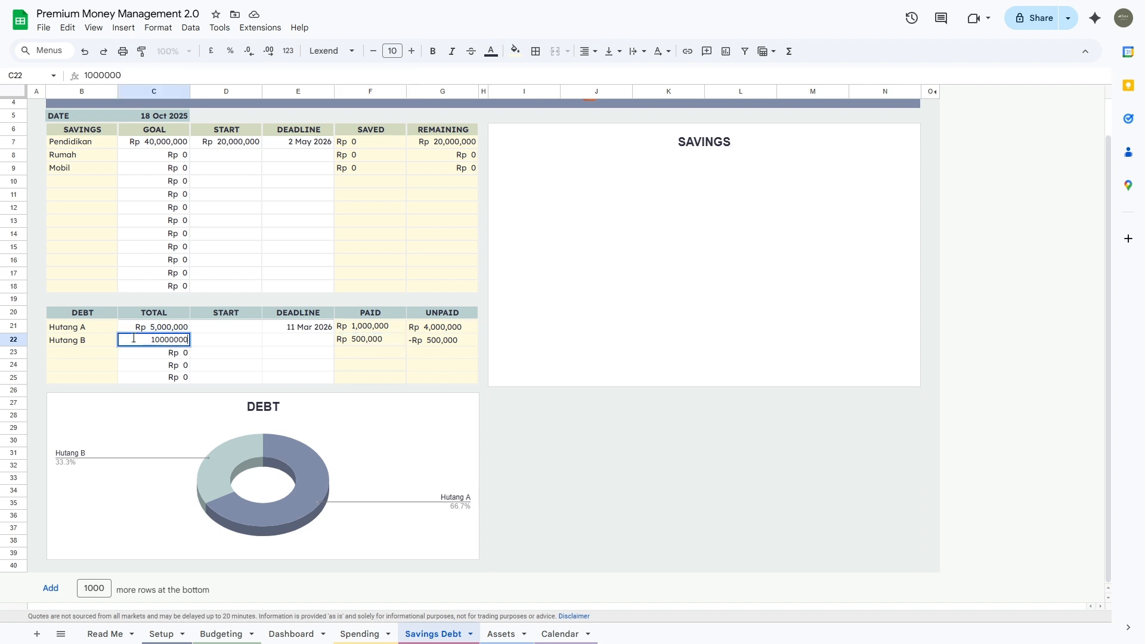
{"action": "key", "text": "Tab"}
{"action": "left_click", "coordinate": [132, 337]}
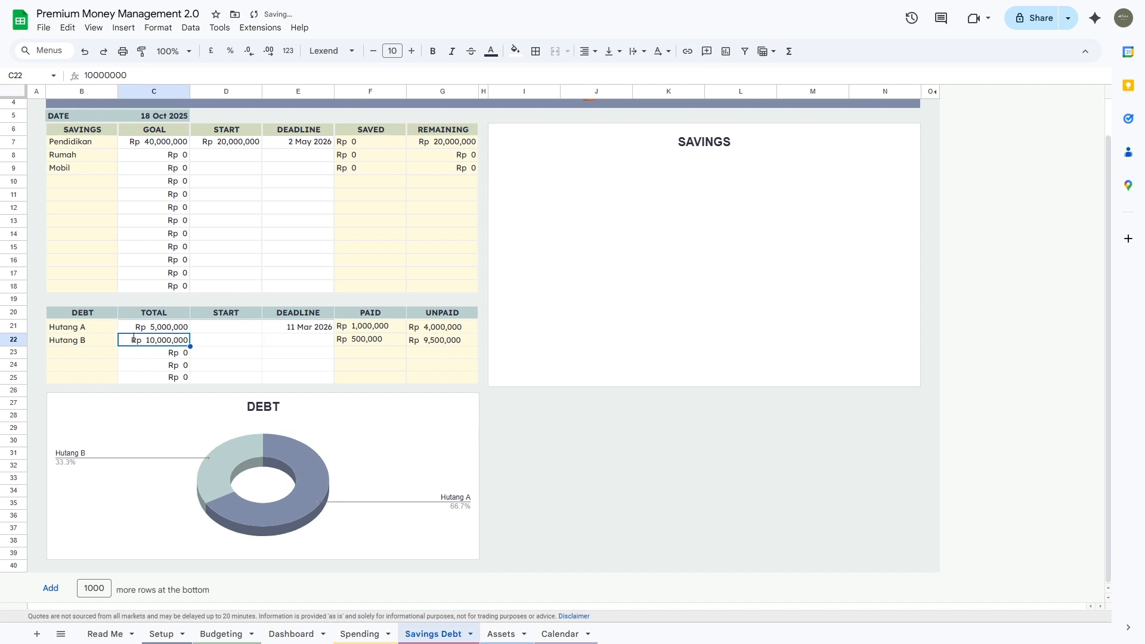
{"action": "key", "text": "Return"}
{"action": "key", "text": "BackSpace"}
{"action": "key", "text": "BackSpace"}
{"action": "key", "text": "BackSpace"}
{"action": "type", "text": "0"}
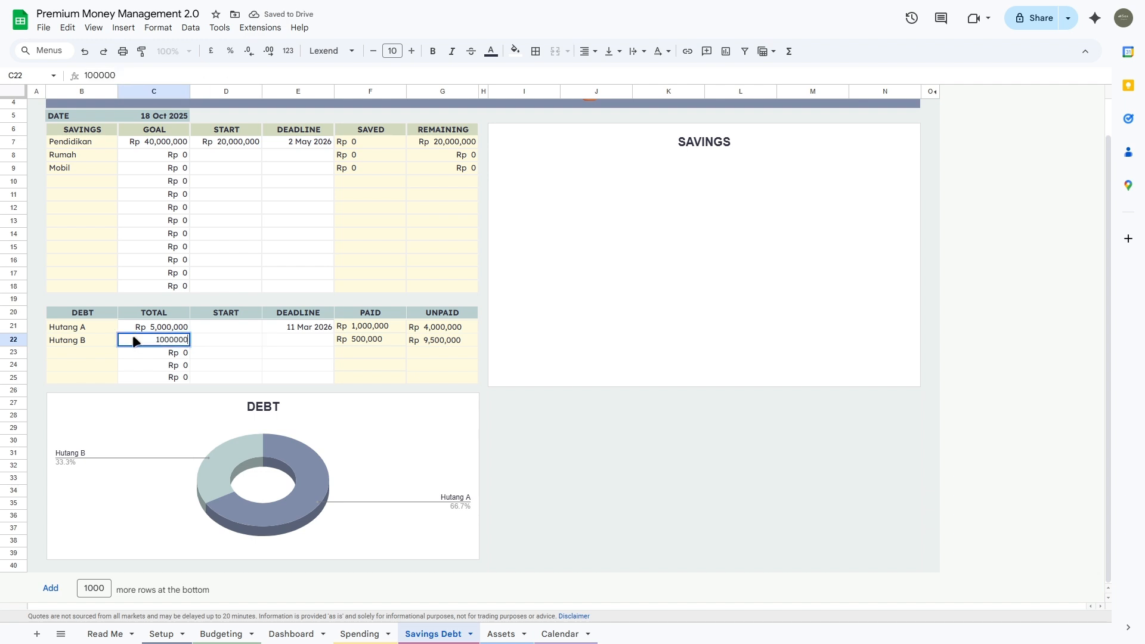
{"action": "type", "text": "0"}
{"action": "key", "text": "Tab"}
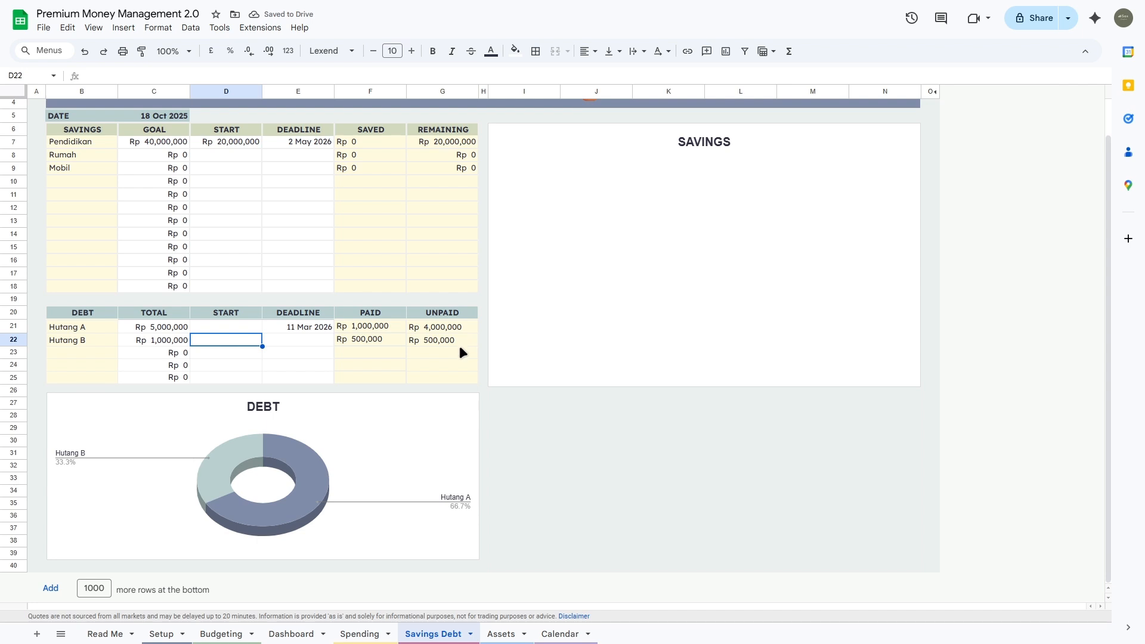
Step: On the Spending sheet, start a new row dated 6 June 2025 named Nabung
{"action": "left_click", "coordinate": [360, 634]}
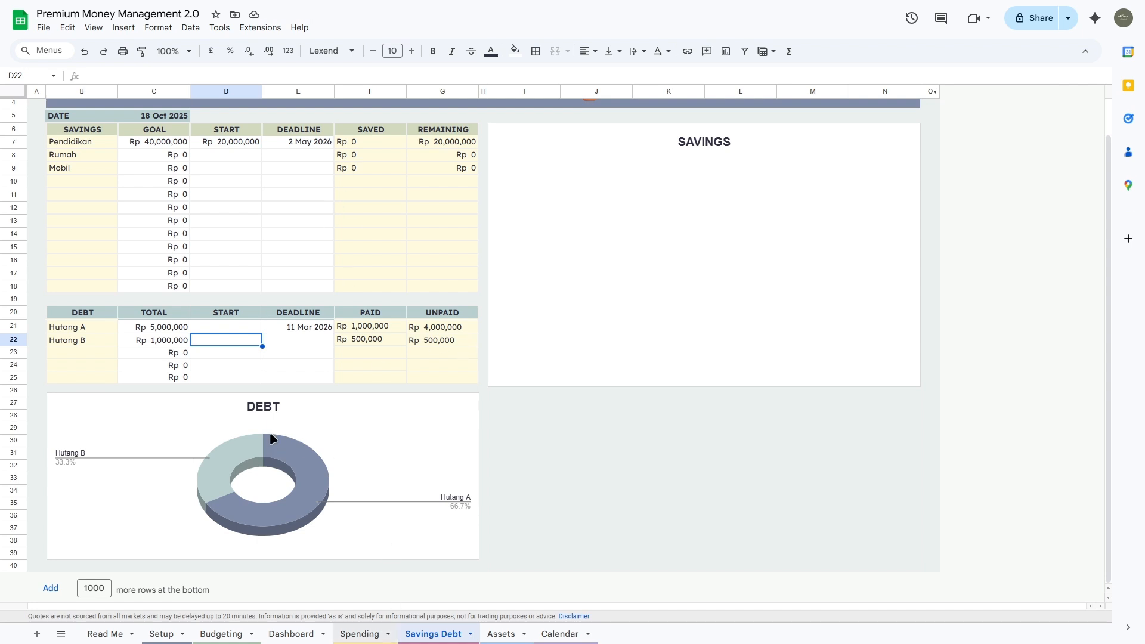
{"action": "double_click", "coordinate": [97, 292]}
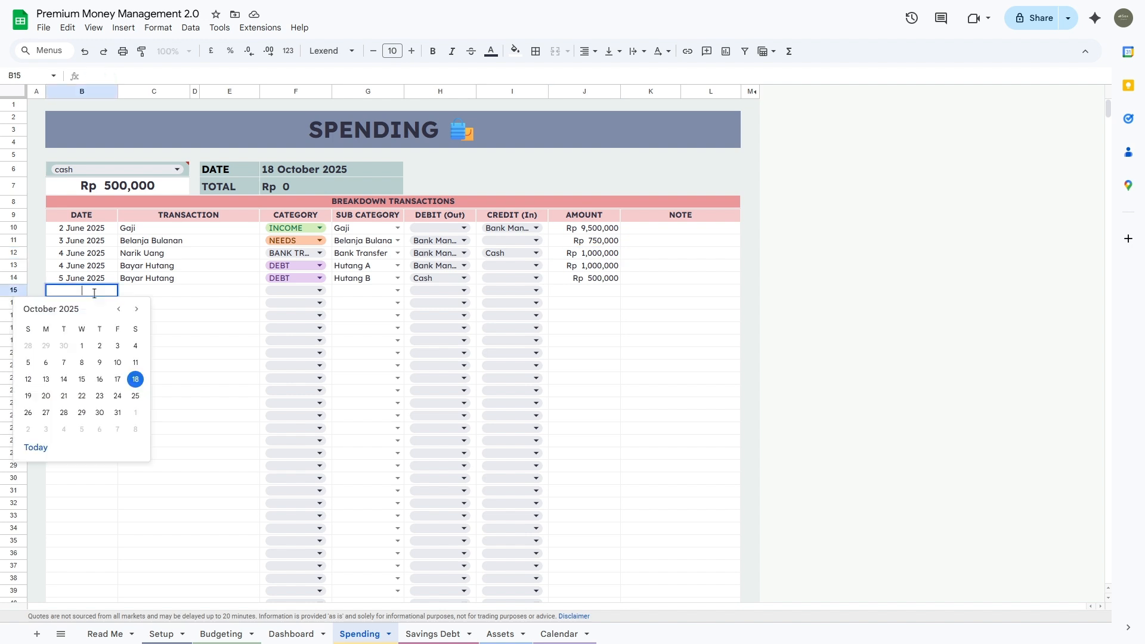
{"action": "left_click", "coordinate": [117, 308]}
{"action": "left_click", "coordinate": [117, 309]}
{"action": "left_click", "coordinate": [117, 309]}
{"action": "left_click", "coordinate": [117, 309]}
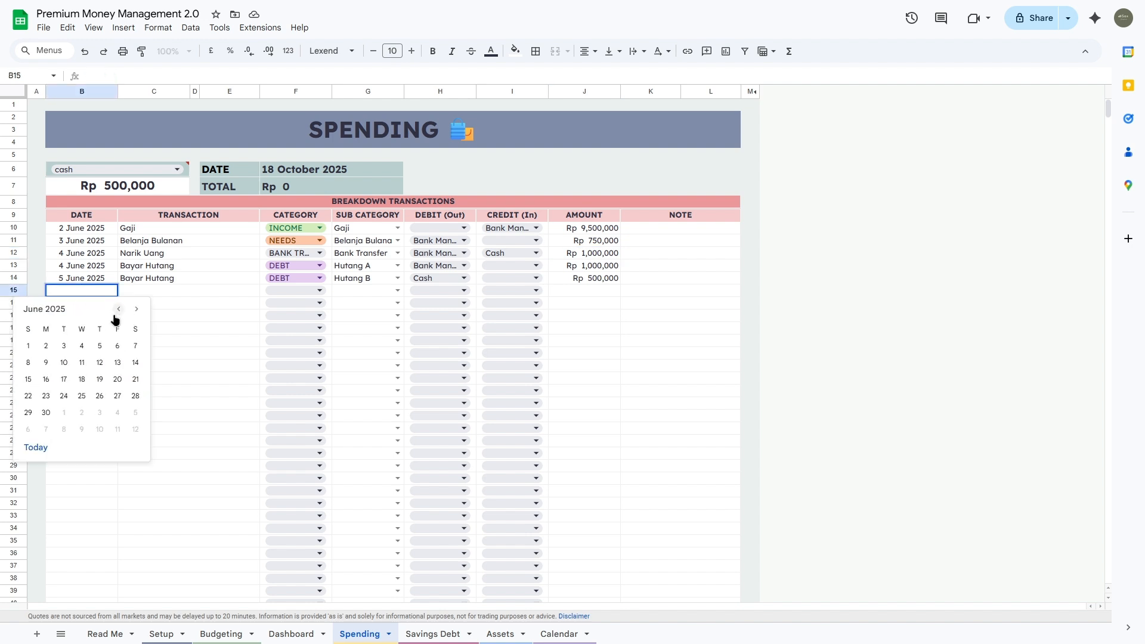
{"action": "left_click", "coordinate": [152, 288]}
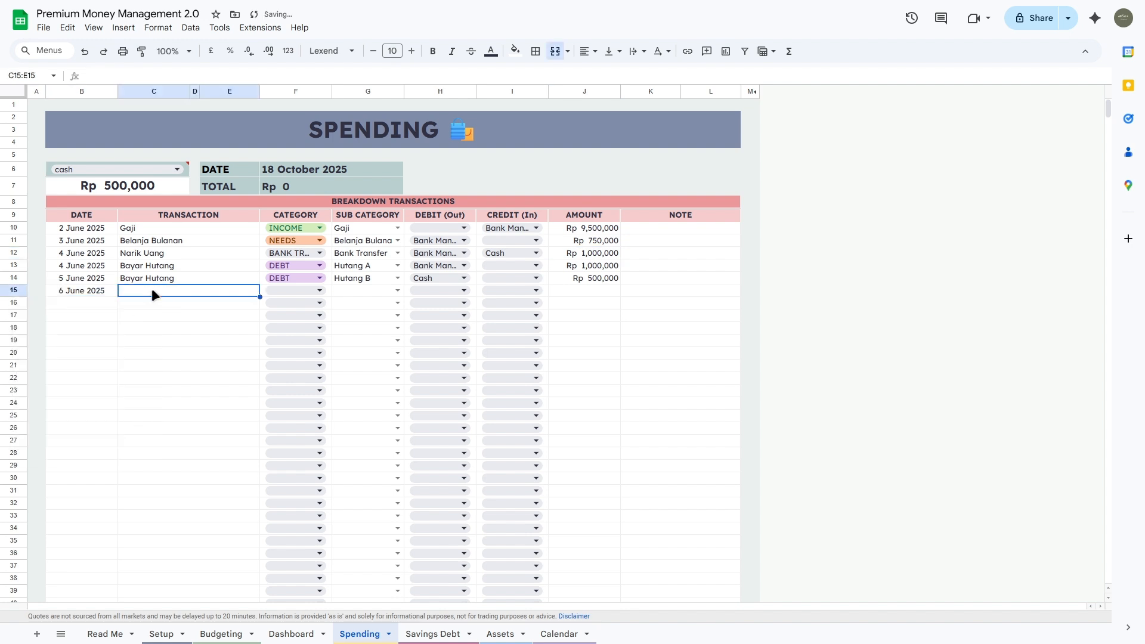
{"action": "type", "text": "Nabung"}
{"action": "key", "text": "Tab"}
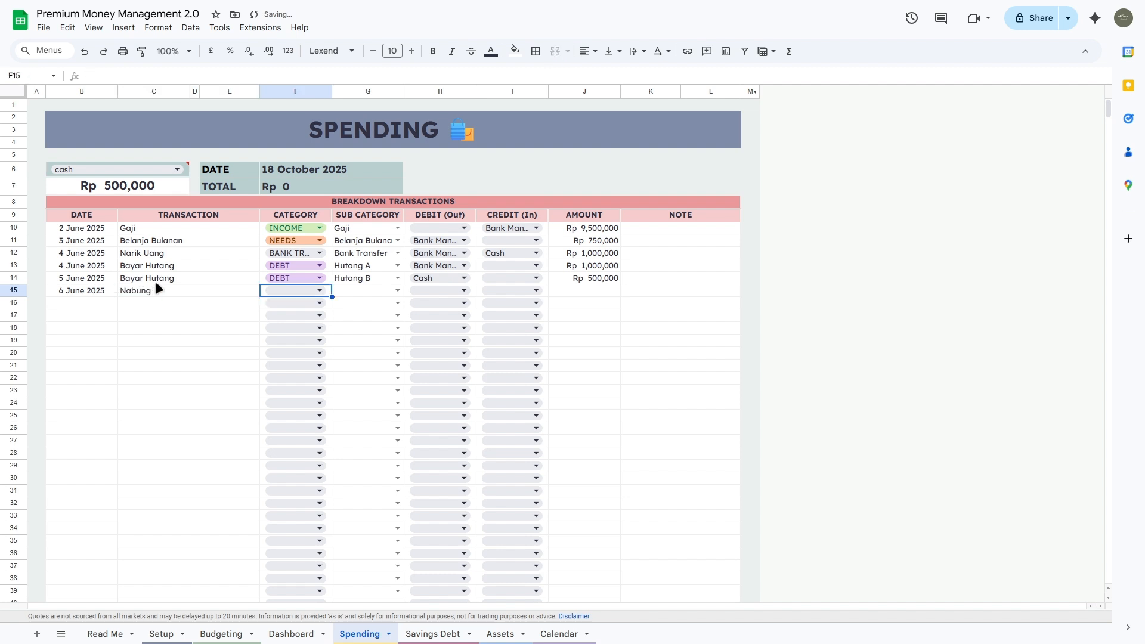
Step: Set the row's category to SAVINGS and sub-category to Pendidikan
{"action": "left_click", "coordinate": [322, 290]}
{"action": "left_click", "coordinate": [284, 364]}
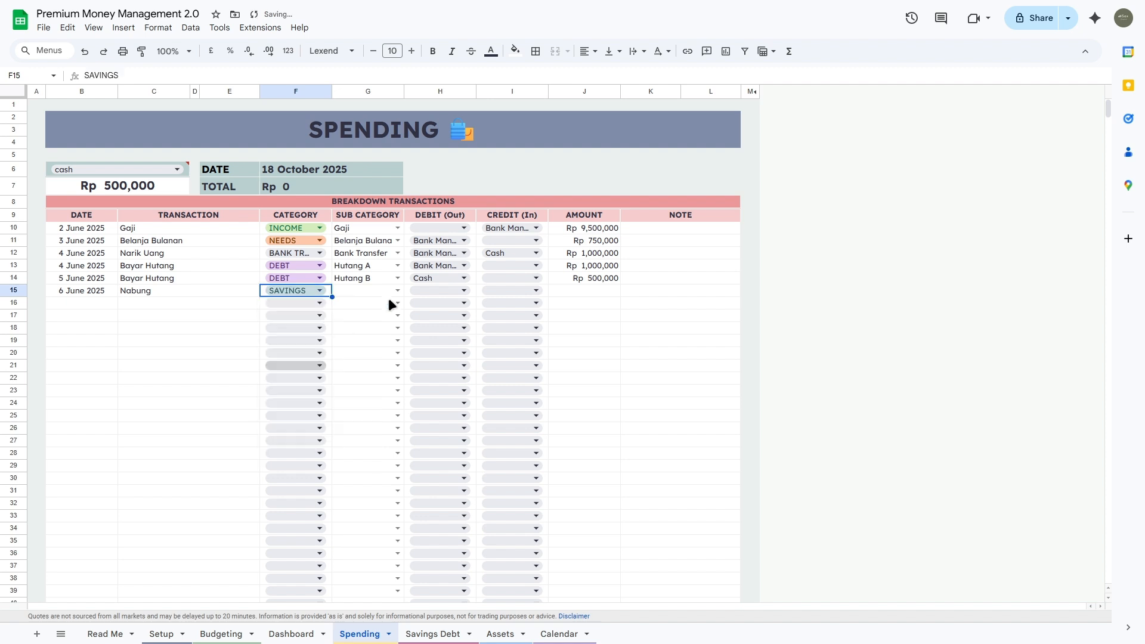
{"action": "left_click", "coordinate": [401, 281]}
{"action": "left_click", "coordinate": [398, 290]}
{"action": "left_click", "coordinate": [385, 306]}
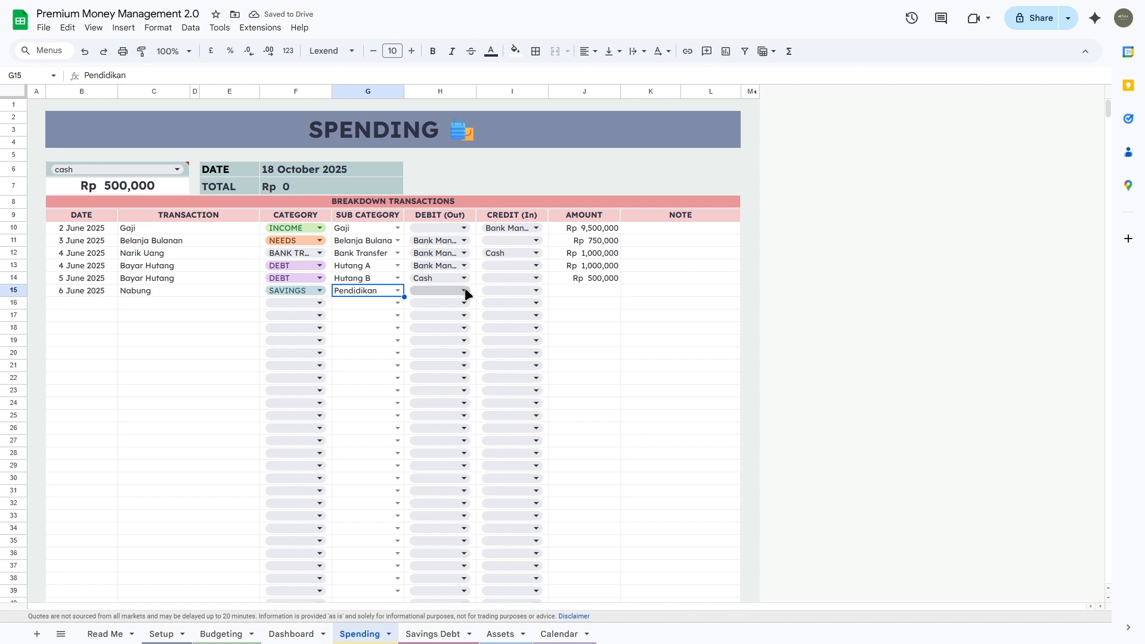
Step: Move Rp 1,000,000 from Bank Mandiri into Bank Jago for this entry
{"action": "left_click", "coordinate": [466, 290]}
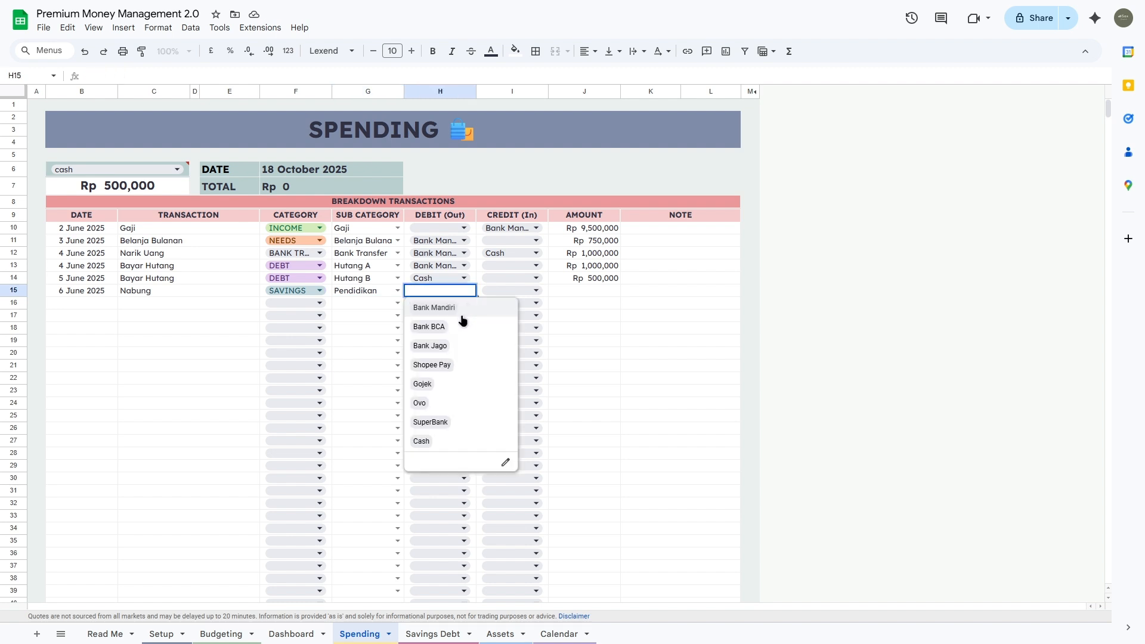
{"action": "left_click", "coordinate": [482, 306]}
{"action": "left_click", "coordinate": [536, 290]}
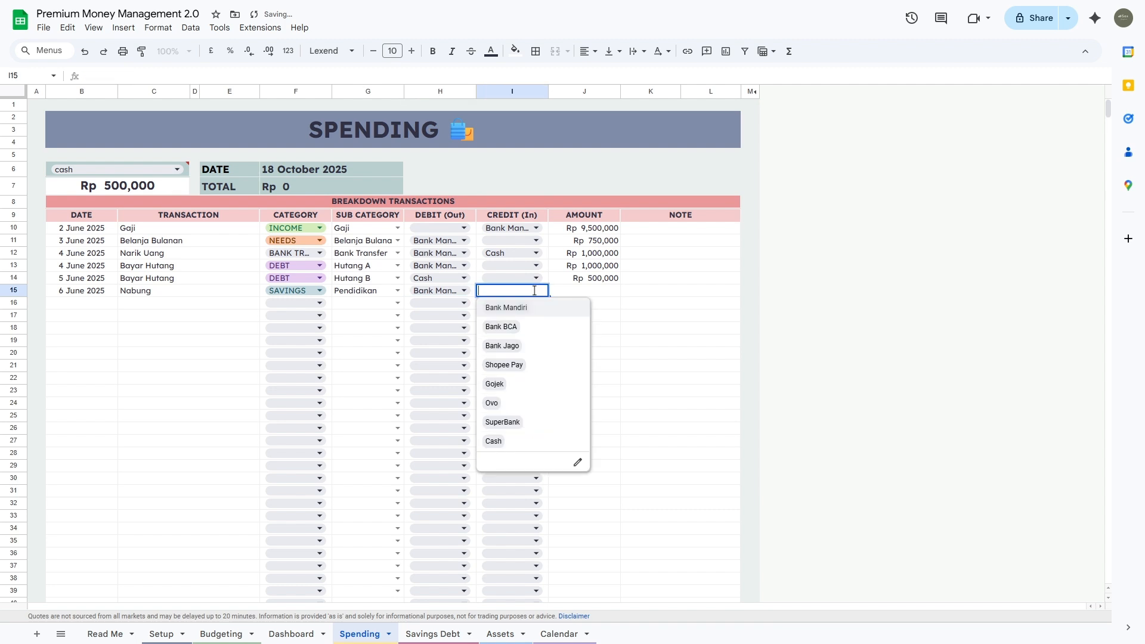
{"action": "left_click", "coordinate": [529, 344]}
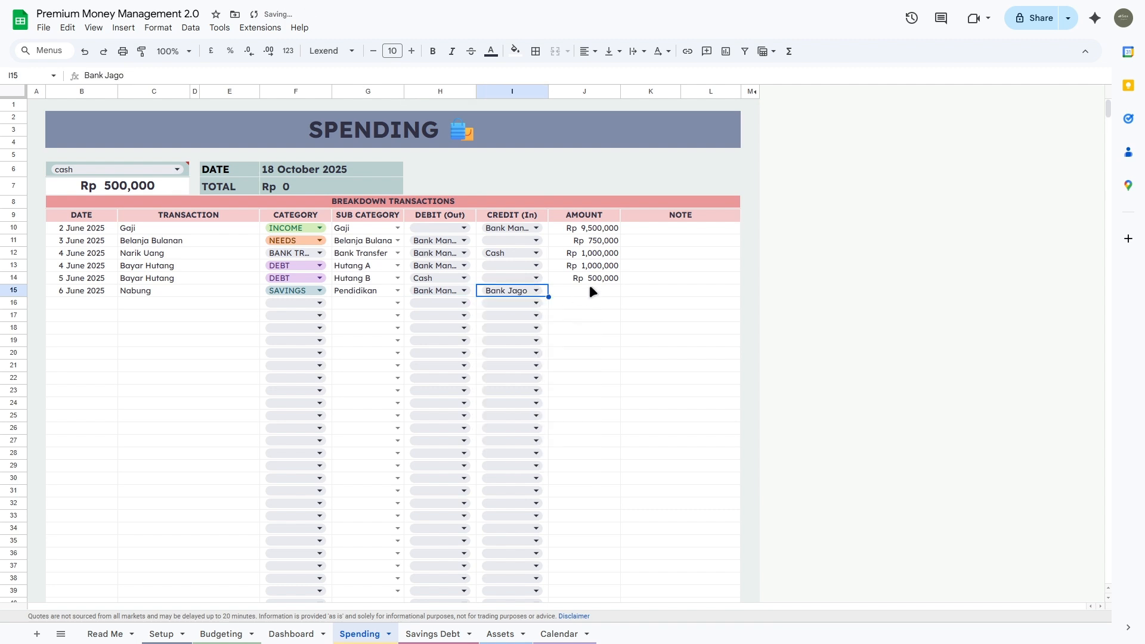
{"action": "left_click", "coordinate": [590, 285]}
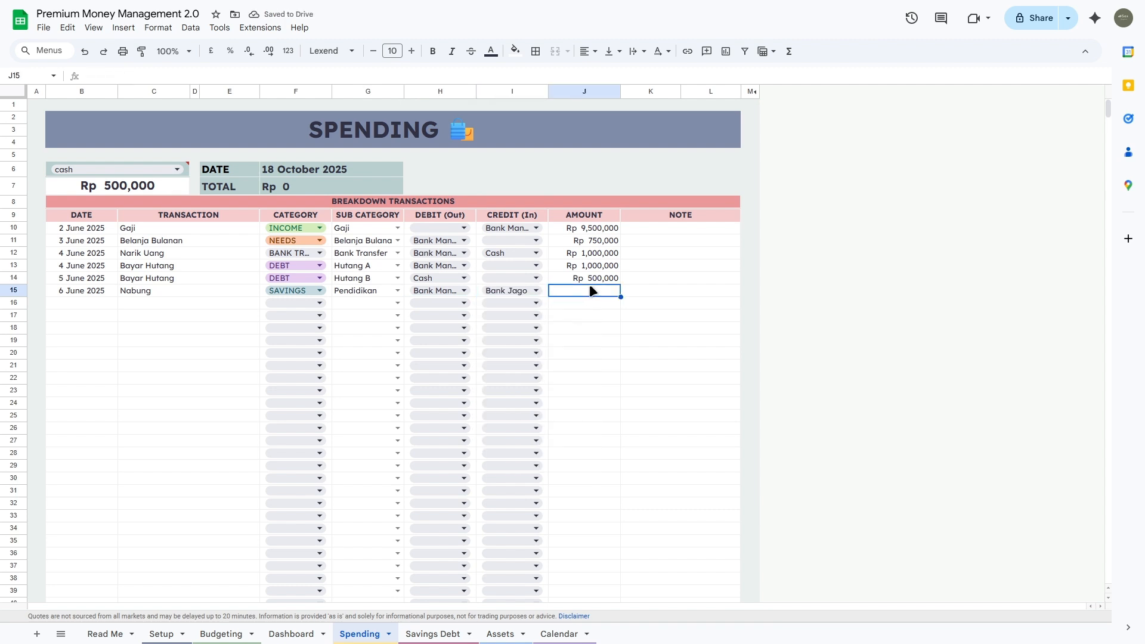
{"action": "type", "text": "1000000"}
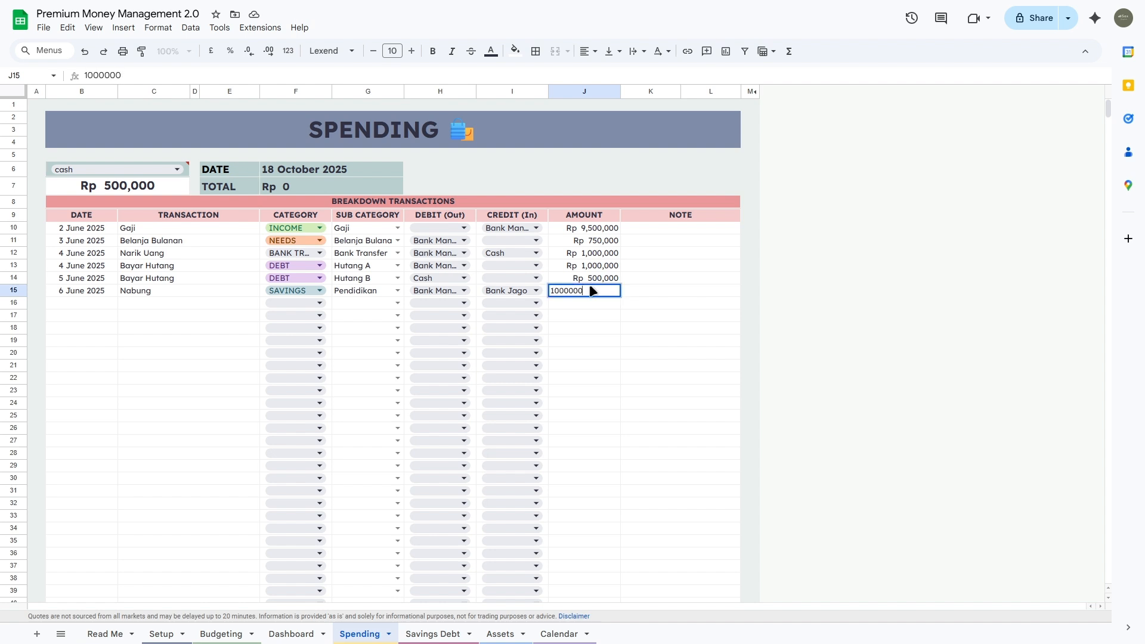
{"action": "key", "text": "Tab"}
Step: On the Dashboard, inspect Bank Jago's Credit (in) and Bank Mandiri's Debit (out) formulas
{"action": "left_click", "coordinate": [291, 634]}
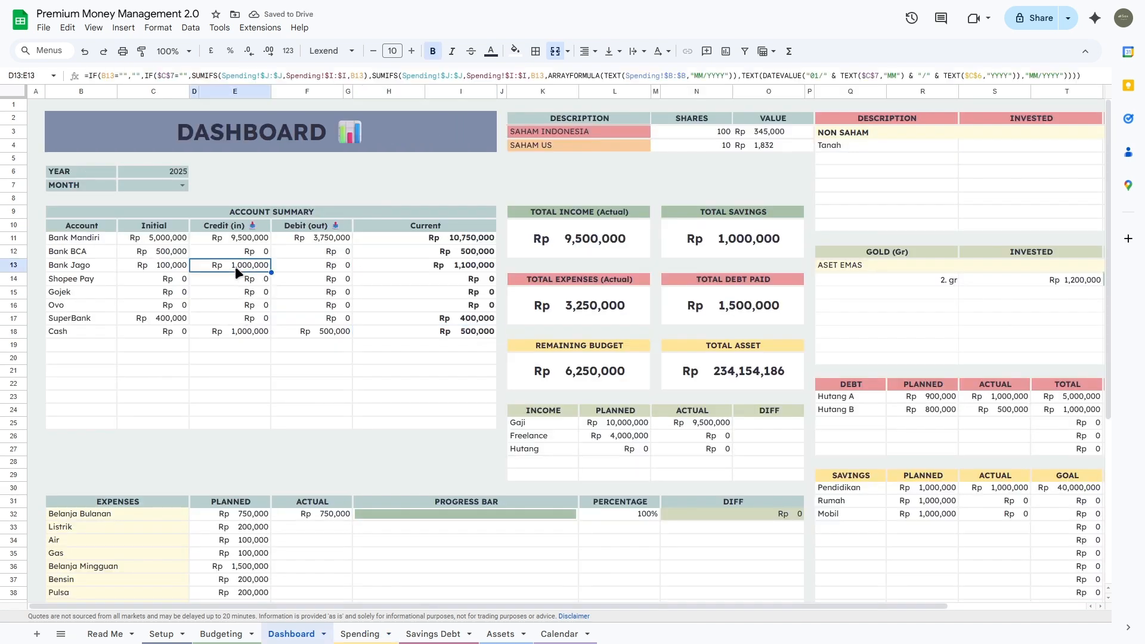
{"action": "left_click", "coordinate": [235, 266]}
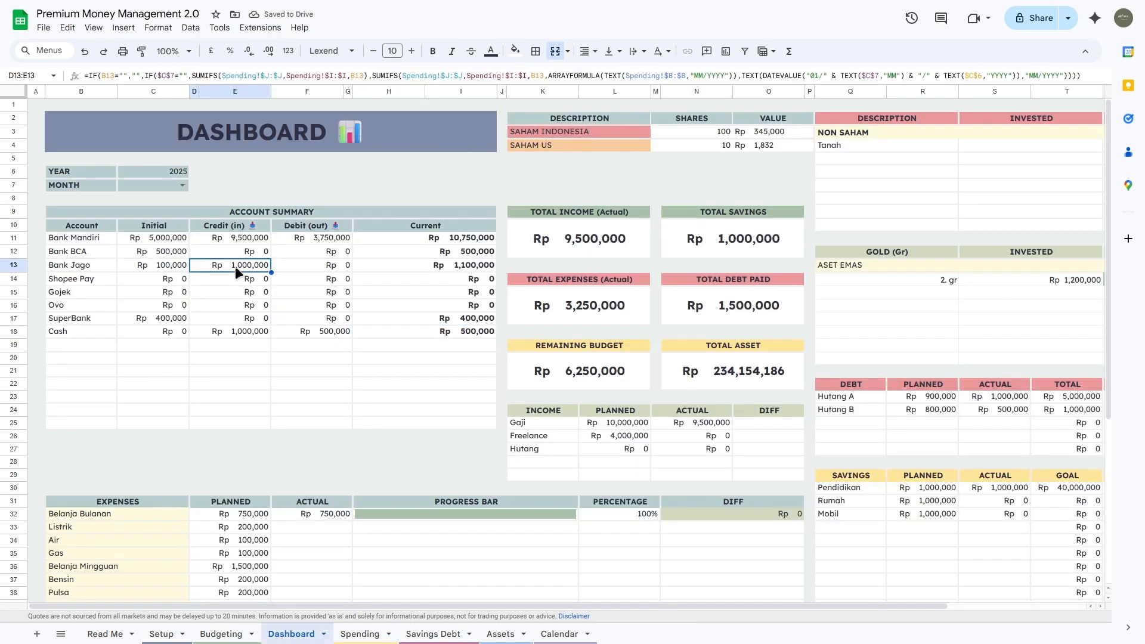
{"action": "left_click", "coordinate": [328, 240]}
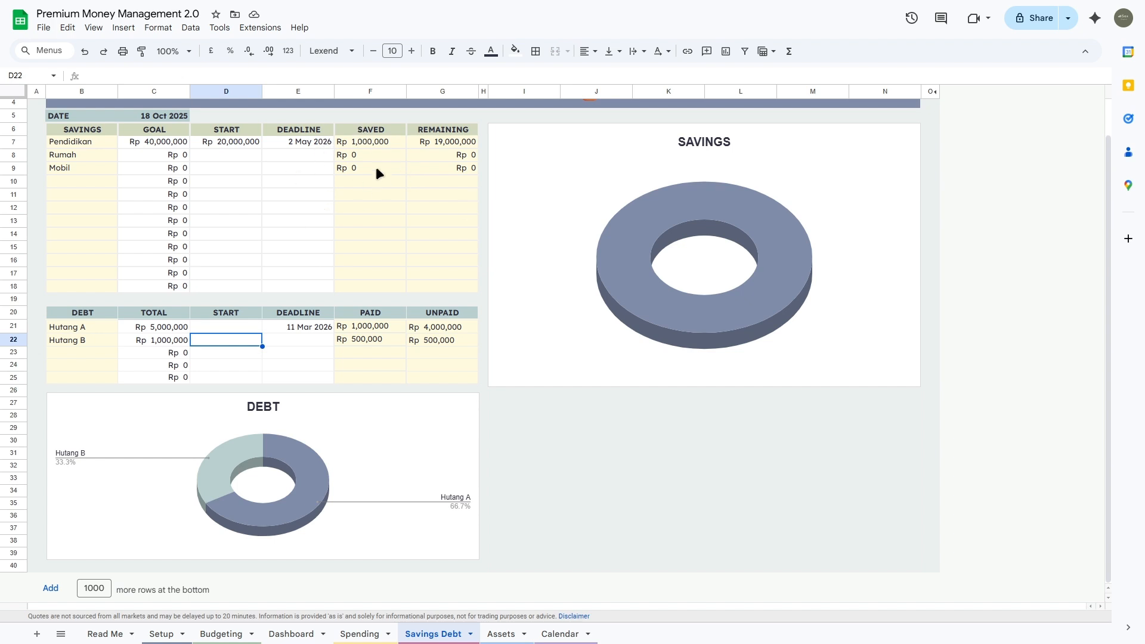
Step: Check Pendidikan's saved and Rumah's remaining amounts, then go to the Assets sheet
{"action": "left_click", "coordinate": [348, 144]}
{"action": "left_click", "coordinate": [409, 158]}
{"action": "left_click", "coordinate": [394, 158]}
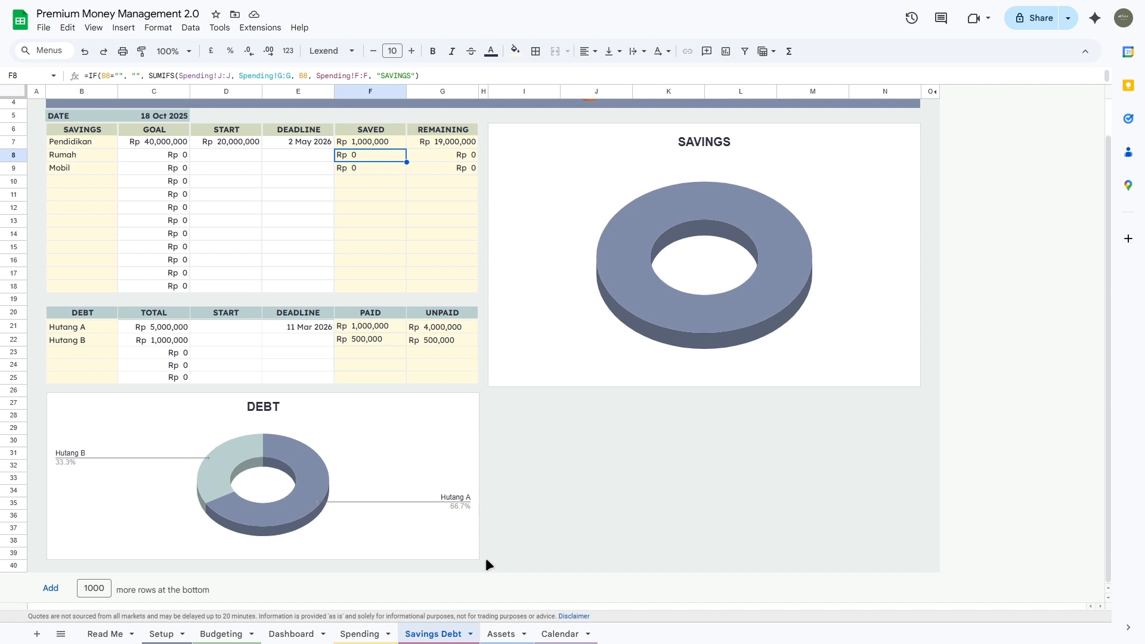
{"action": "left_click", "coordinate": [501, 634]}
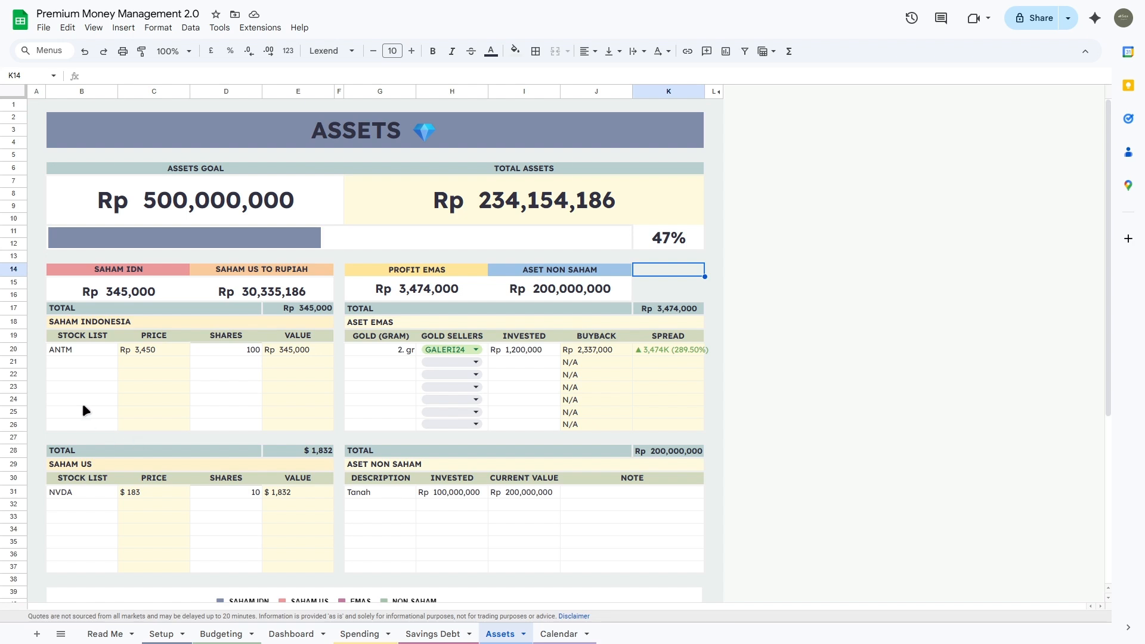
Step: Enter stock code BBRI in B21 with 200 shares in the Indonesian stock list
{"action": "left_click_drag", "start_coordinate": [83, 349], "coordinate": [87, 430]}
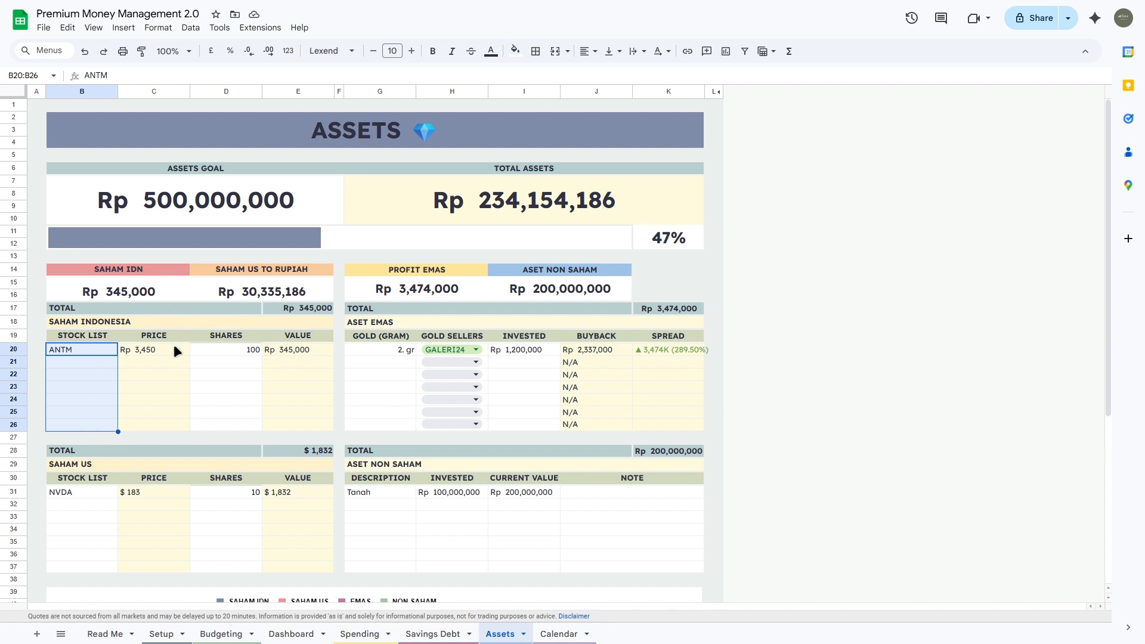
{"action": "left_click", "coordinate": [91, 364]}
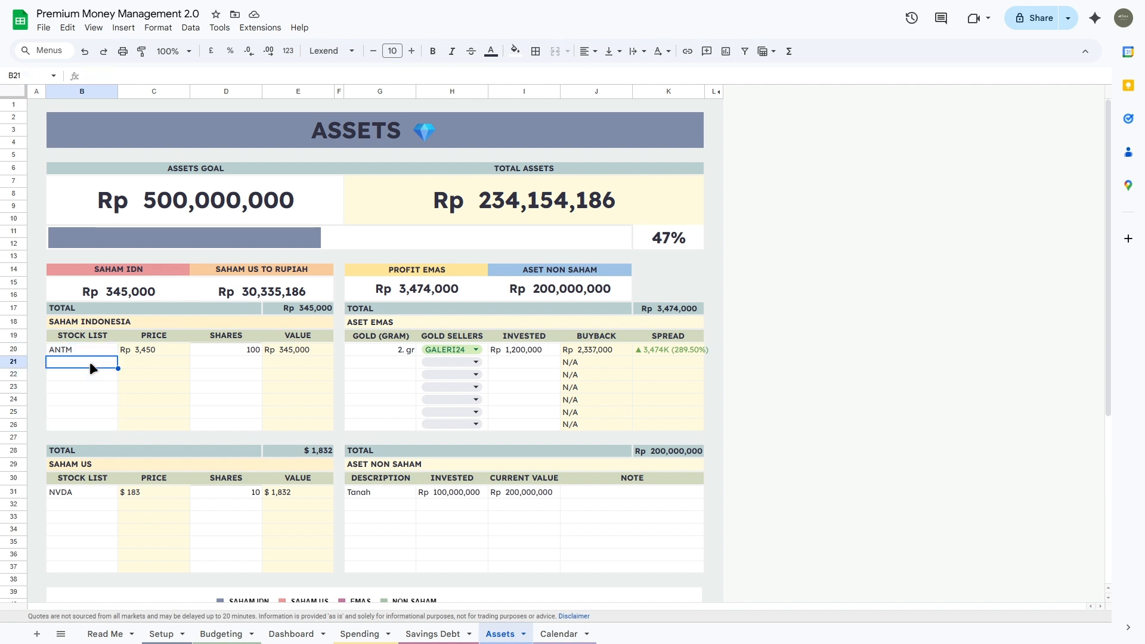
{"action": "type", "text": "BBRI"}
{"action": "key", "text": "Tab"}
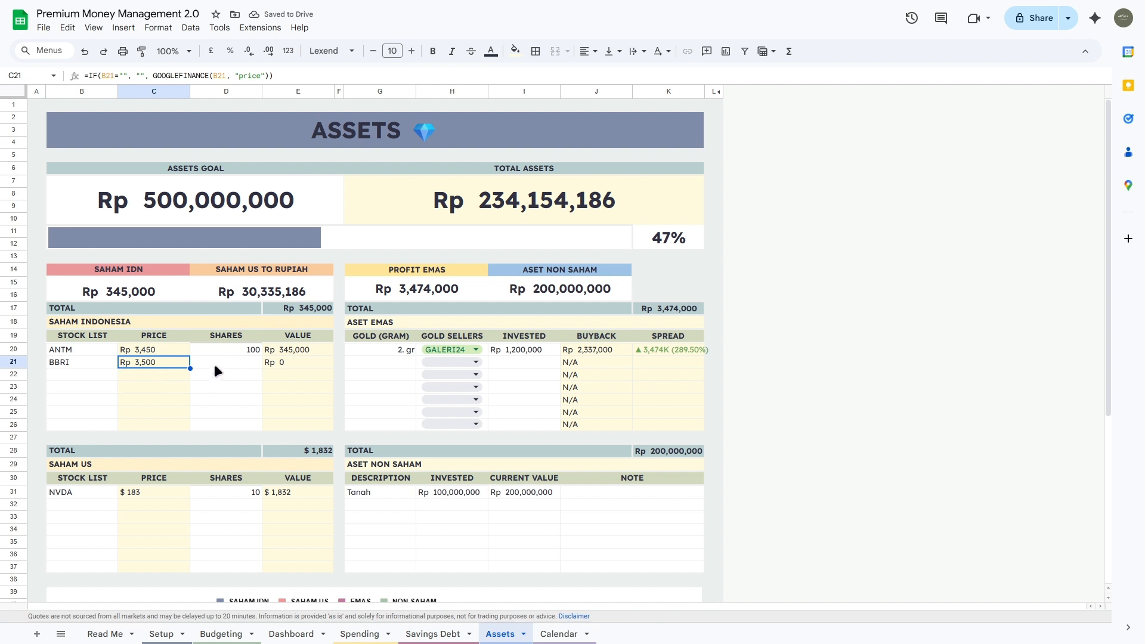
{"action": "left_click_drag", "start_coordinate": [227, 342], "coordinate": [223, 425]}
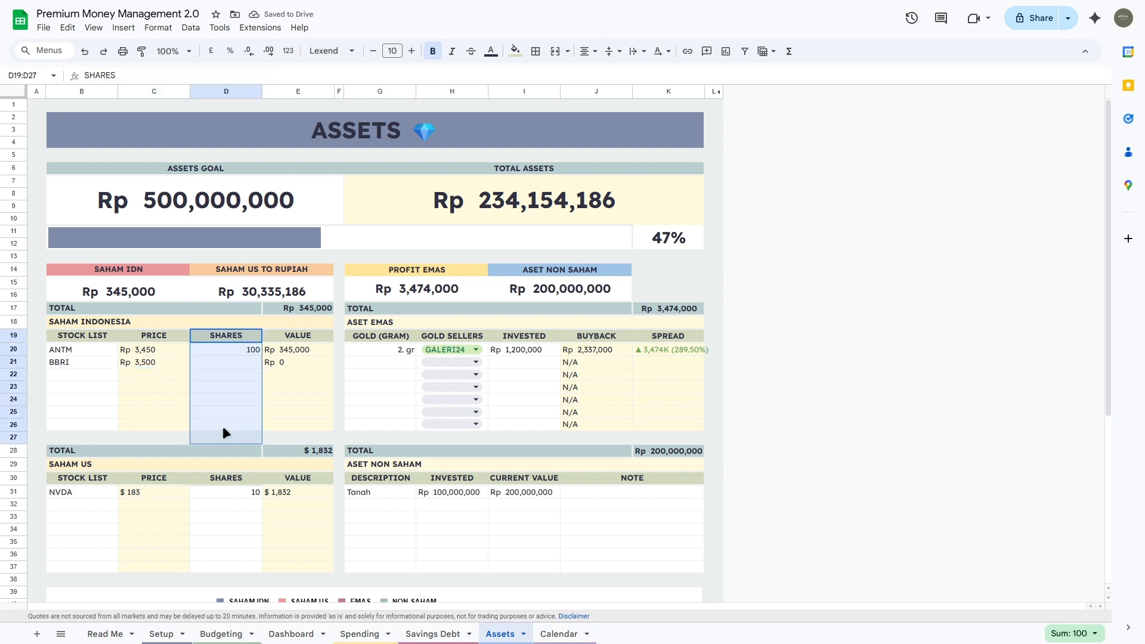
{"action": "left_click", "coordinate": [251, 360]}
{"action": "type", "text": "200"}
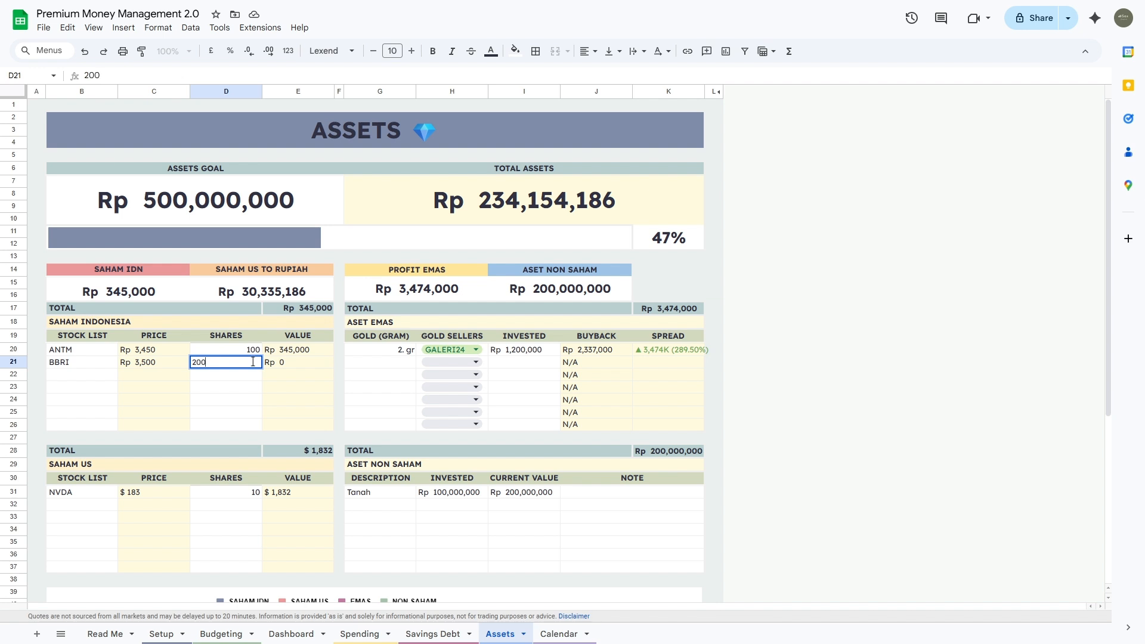
{"action": "key", "text": "Tab"}
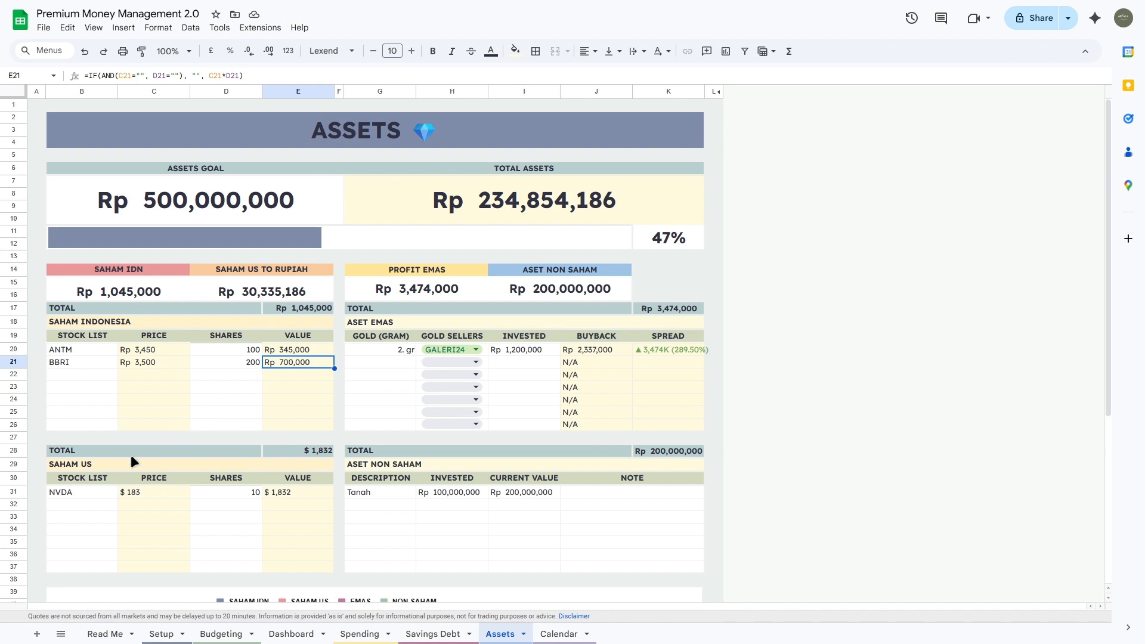
{"action": "left_click", "coordinate": [71, 494]}
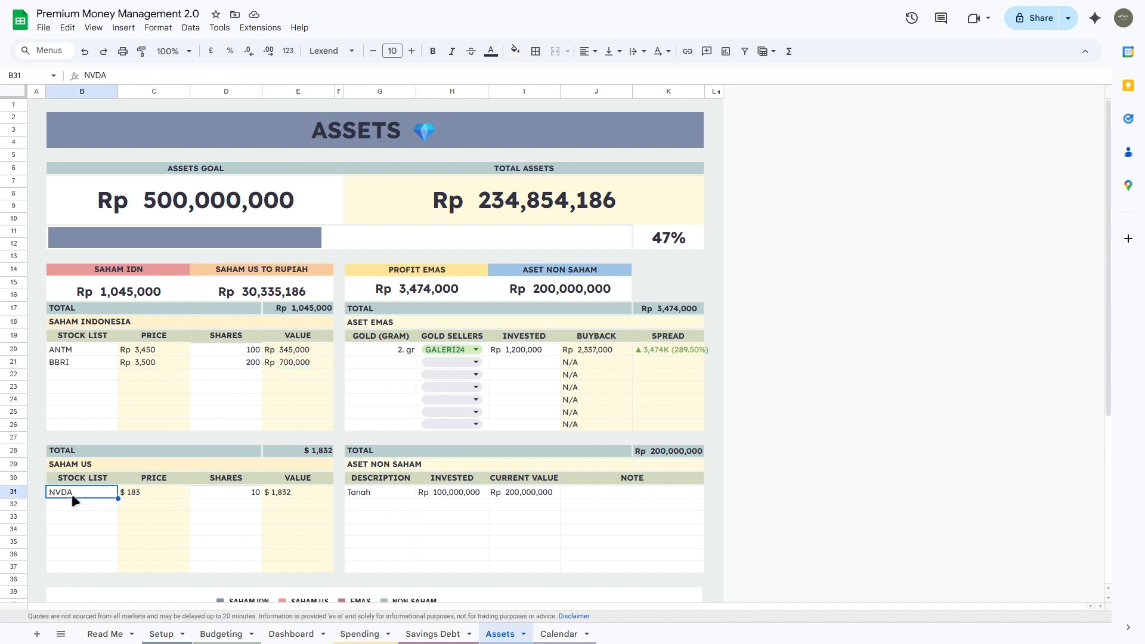
{"action": "type", "text": "NV"}
{"action": "key", "text": "Tab"}
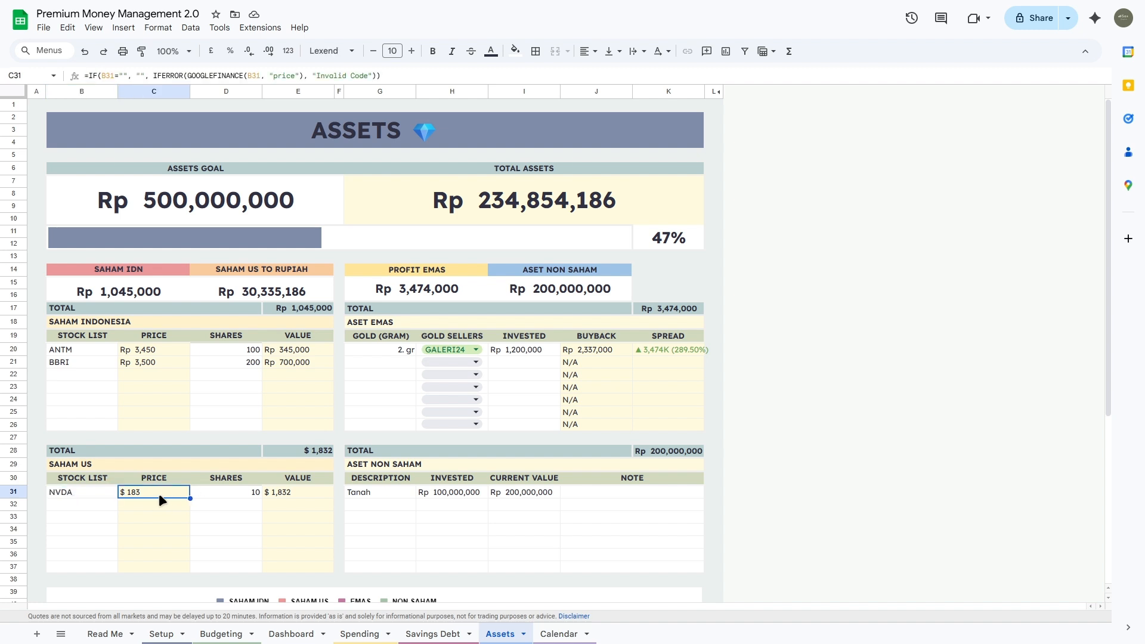
{"action": "left_click", "coordinate": [109, 493]}
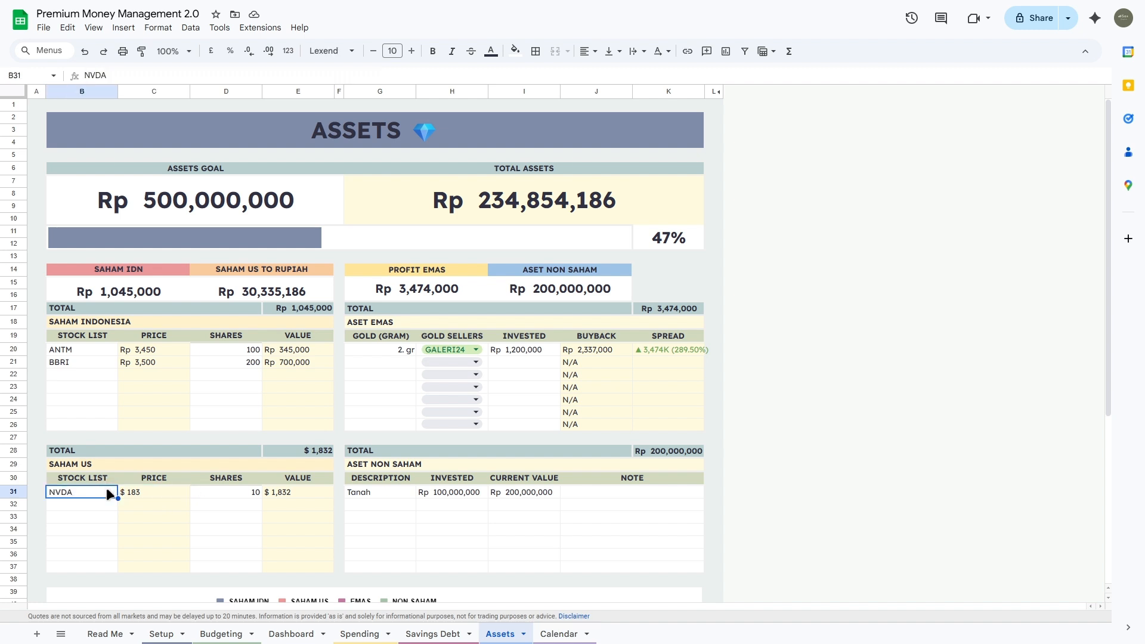
{"action": "key", "text": "Delete"}
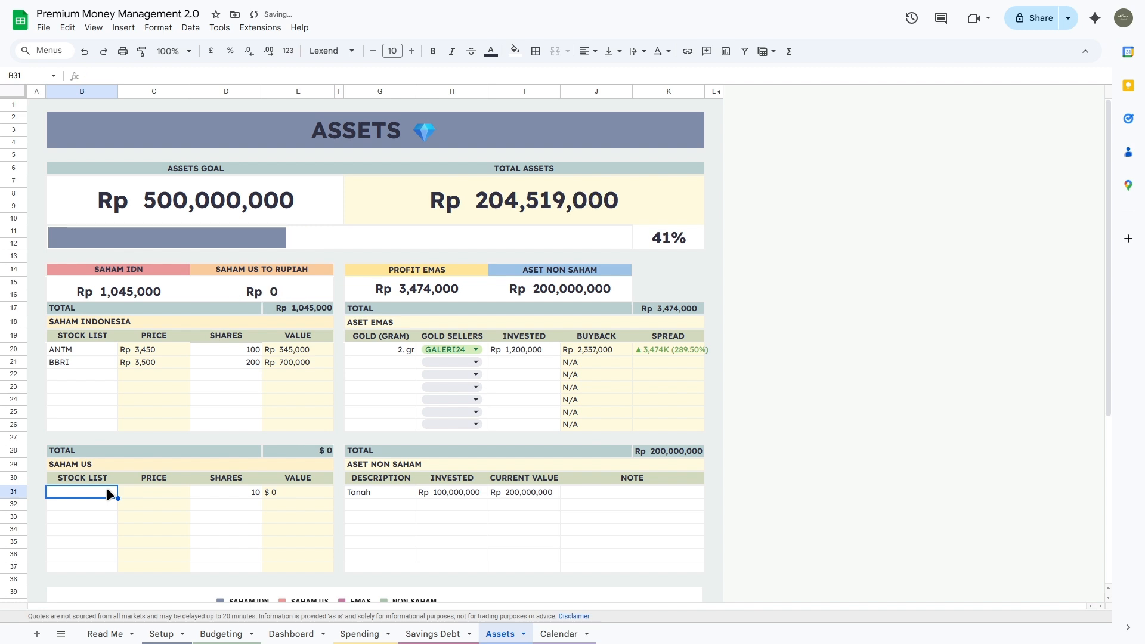
{"action": "type", "text": "NVDA"}
{"action": "key", "text": "Tab"}
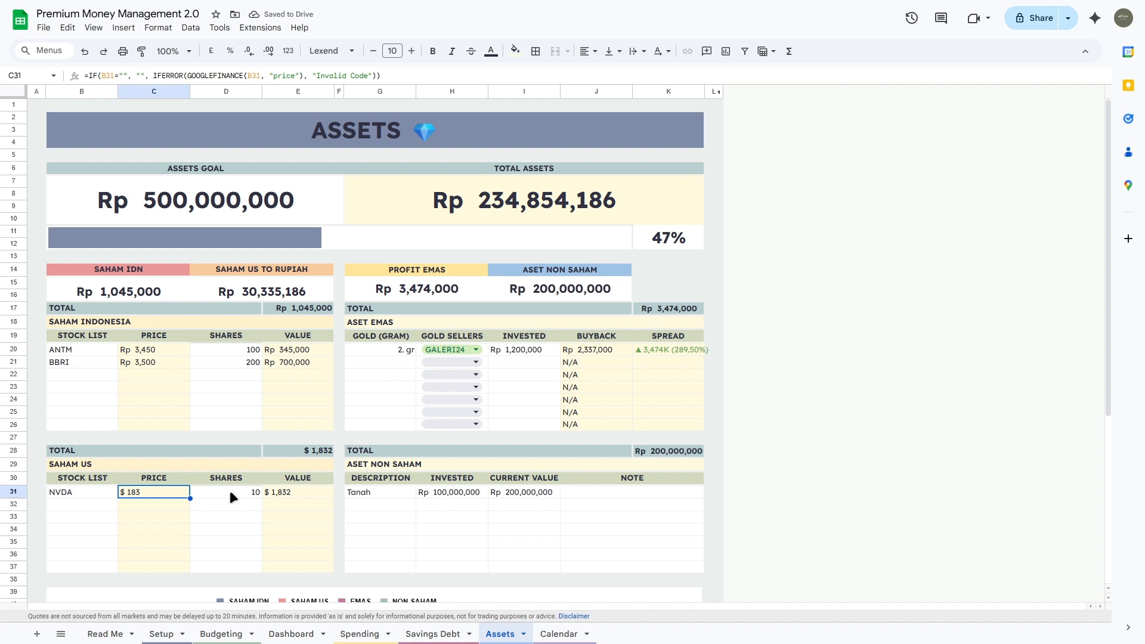
{"action": "left_click", "coordinate": [281, 495]}
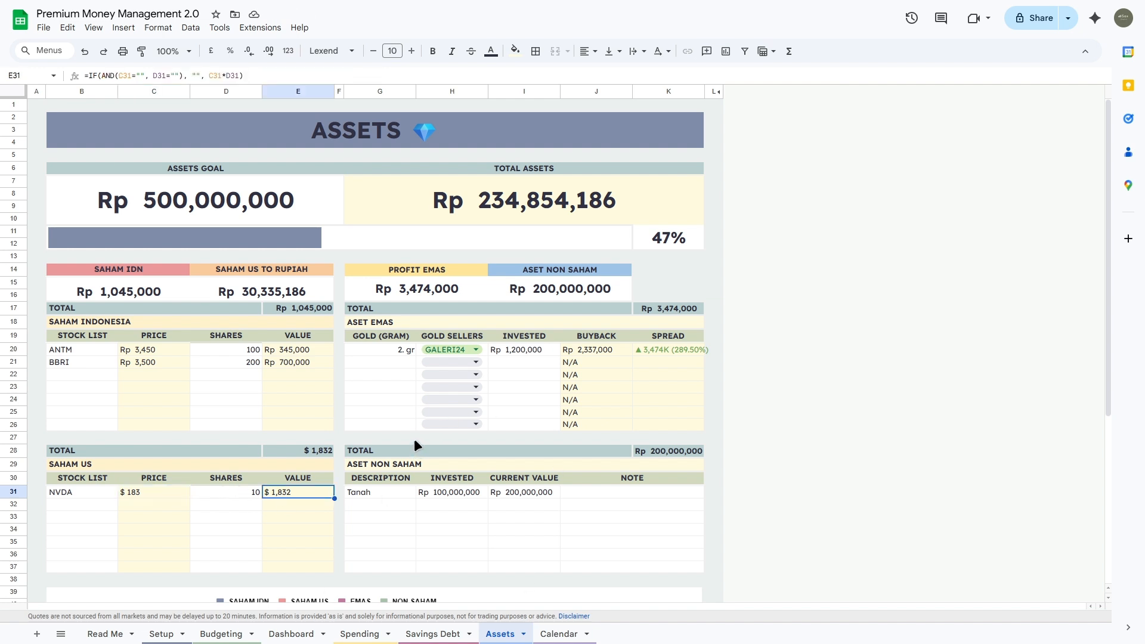
{"action": "left_click", "coordinate": [287, 292]}
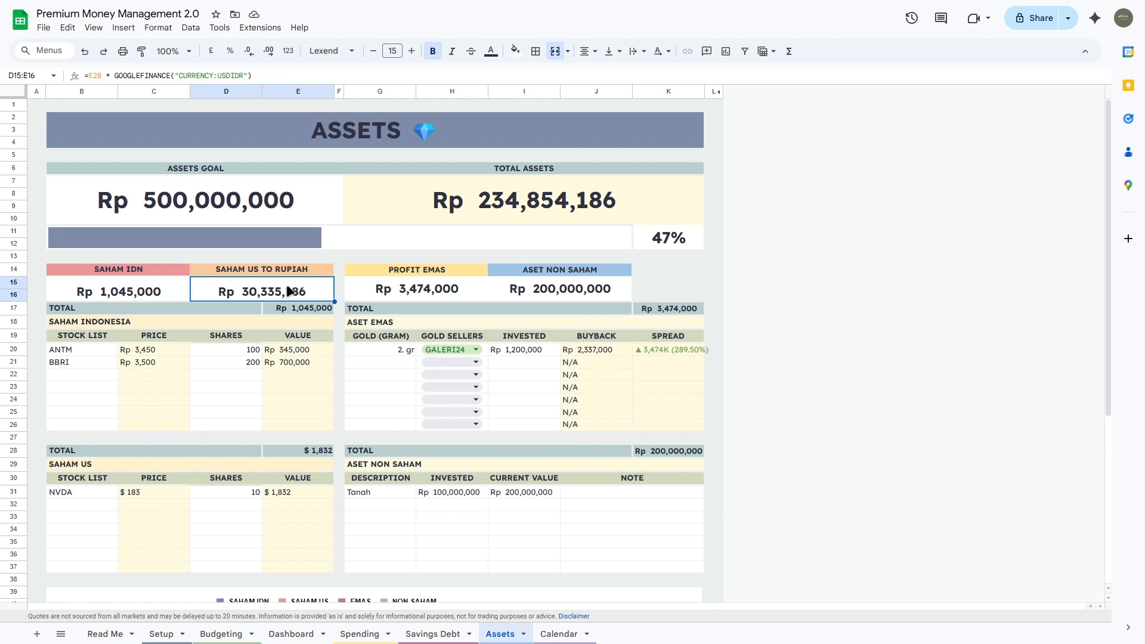
{"action": "left_click_drag", "start_coordinate": [373, 349], "coordinate": [373, 427]}
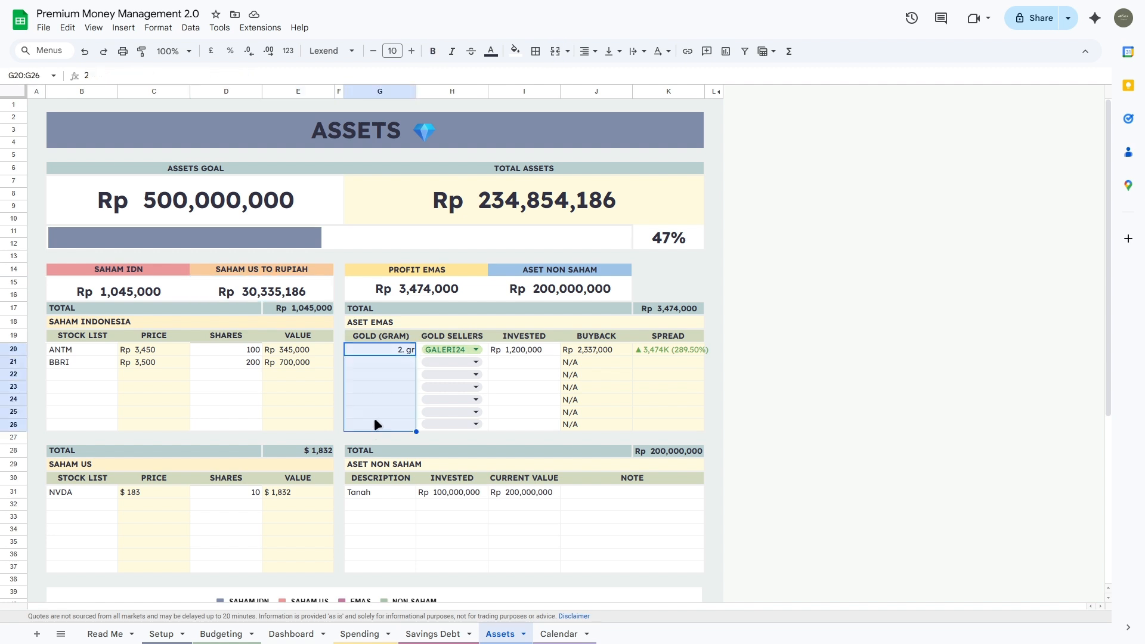
Step: Record 1 gram of GALERI24 gold invested at Rp 500,000 in row 21
{"action": "left_click", "coordinate": [384, 360]}
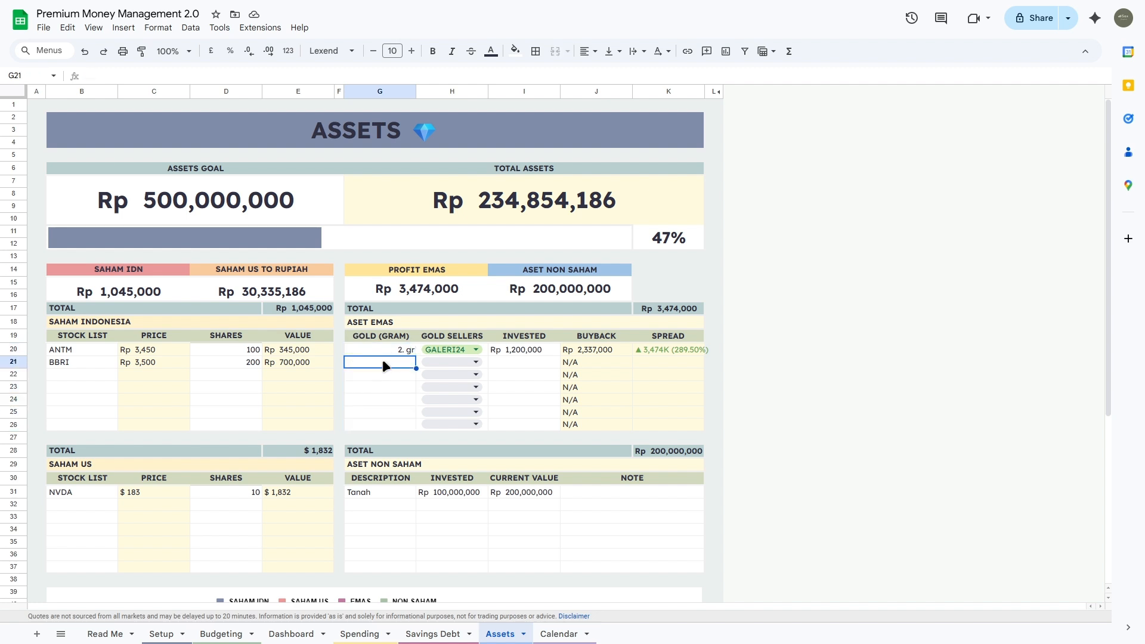
{"action": "type", "text": "1"}
{"action": "key", "text": "Tab"}
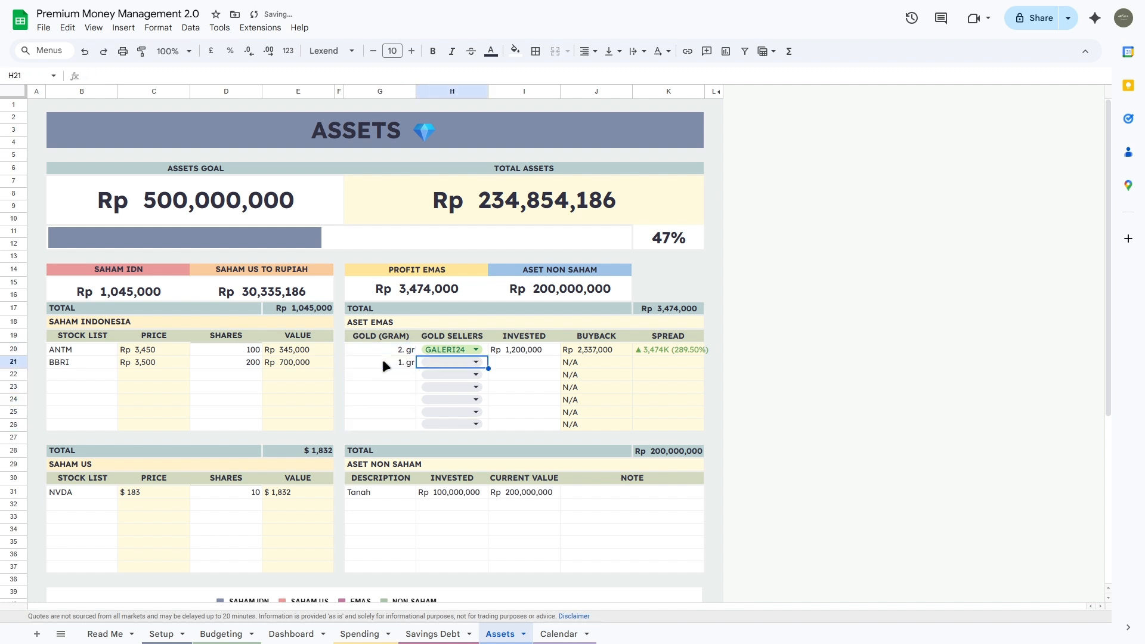
{"action": "left_click", "coordinate": [461, 361]}
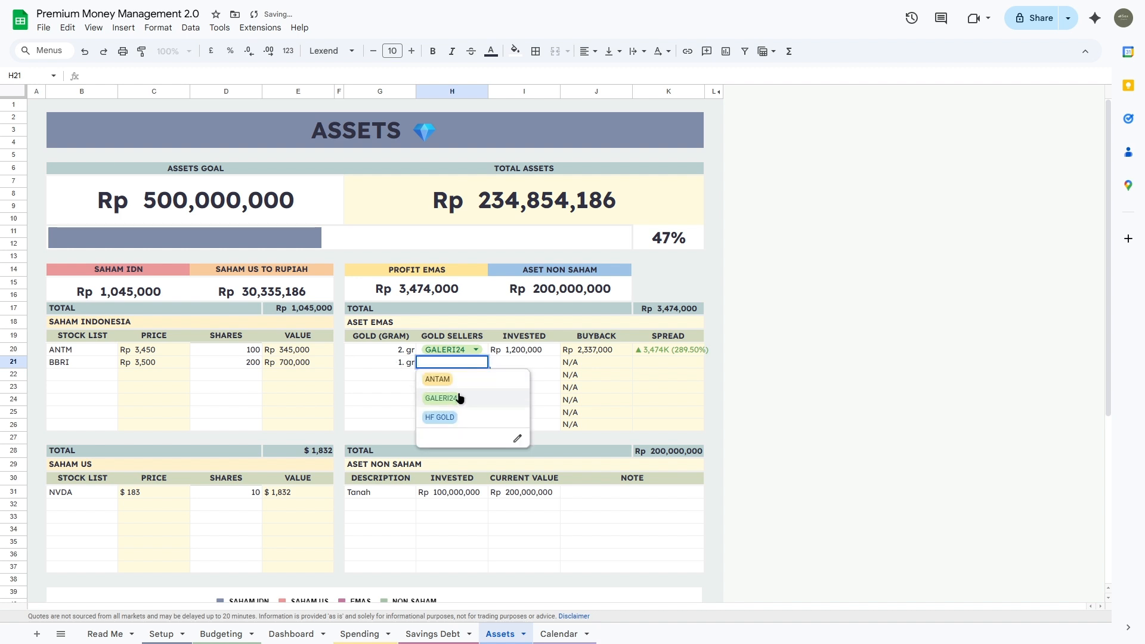
{"action": "left_click", "coordinate": [458, 396]}
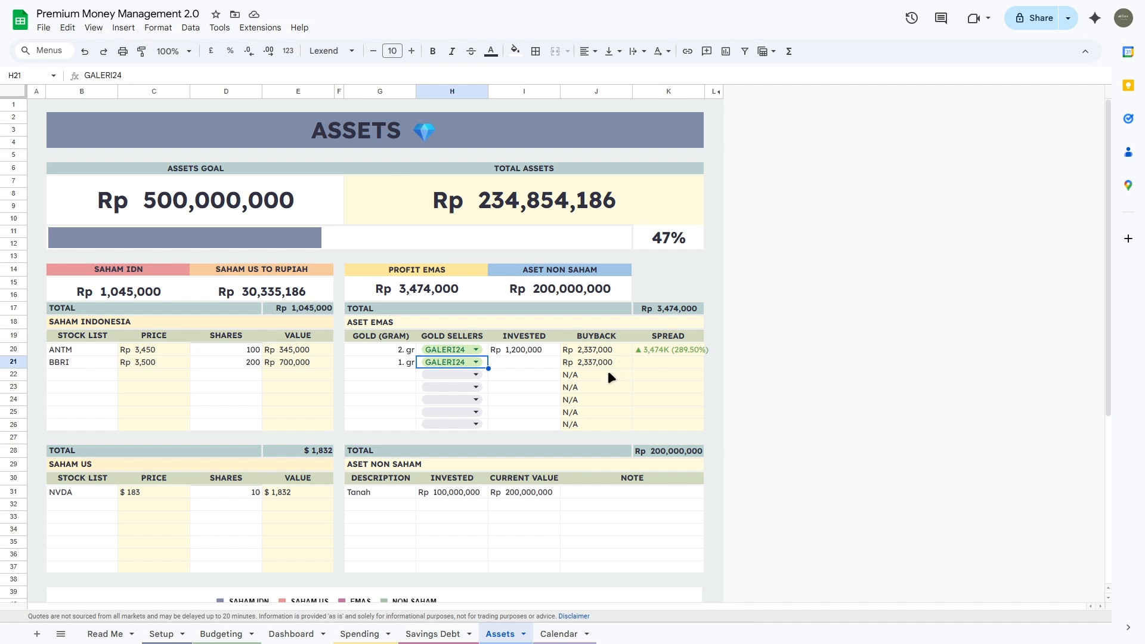
{"action": "left_click", "coordinate": [538, 363]}
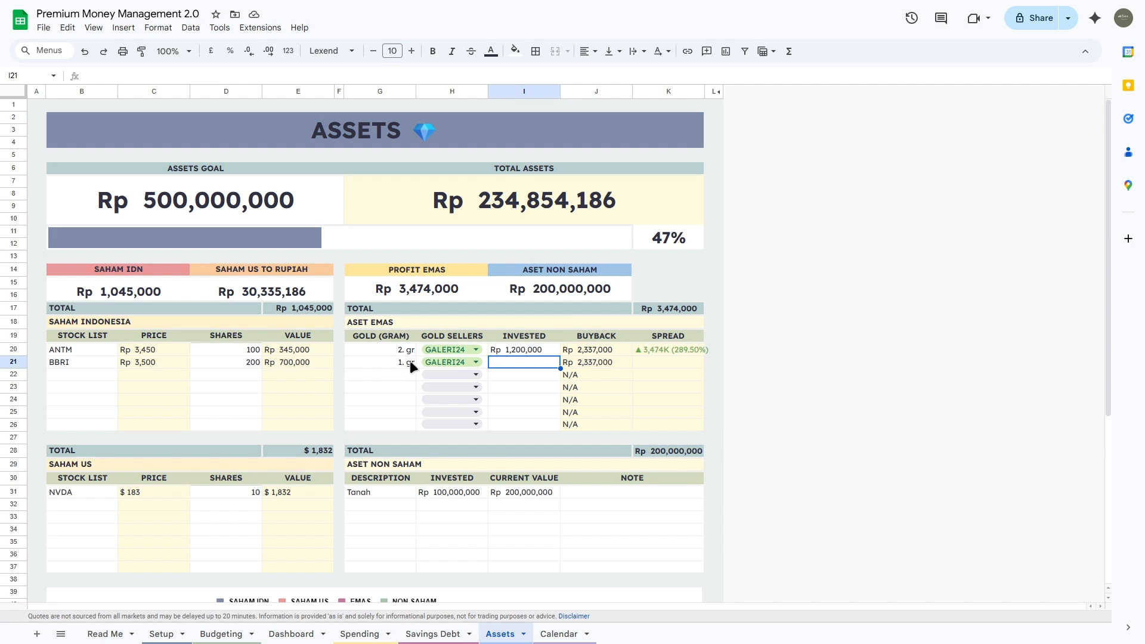
{"action": "type", "text": "500000"}
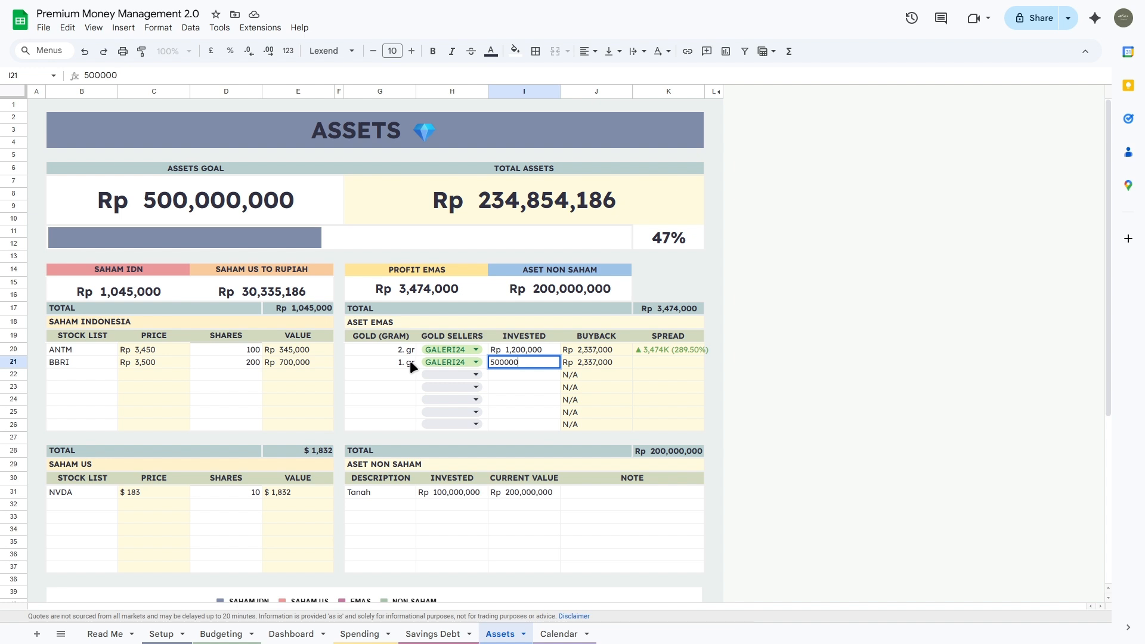
{"action": "key", "text": "Tab"}
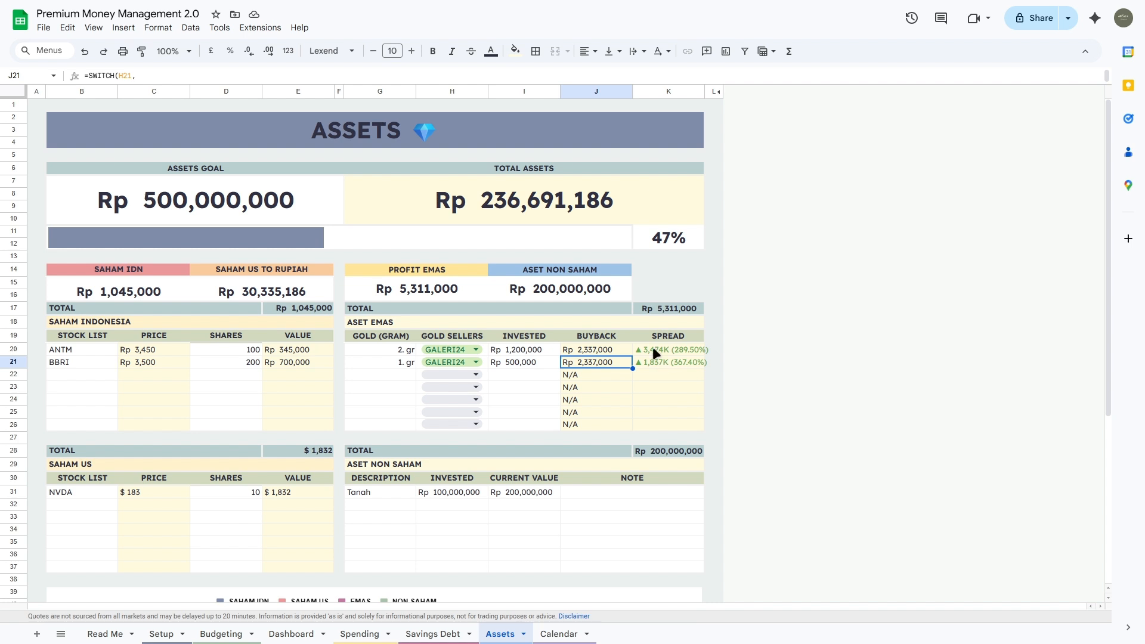
{"action": "left_click", "coordinate": [652, 309]}
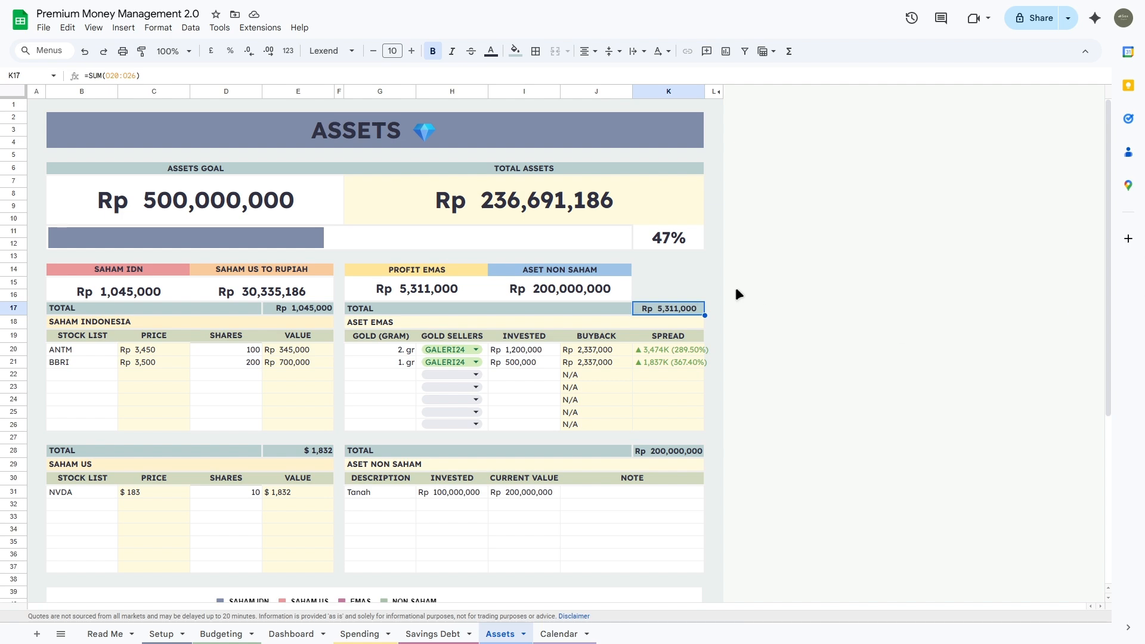
{"action": "scroll", "coordinate": [403, 457], "scroll_direction": "down", "scroll_amount": 2}
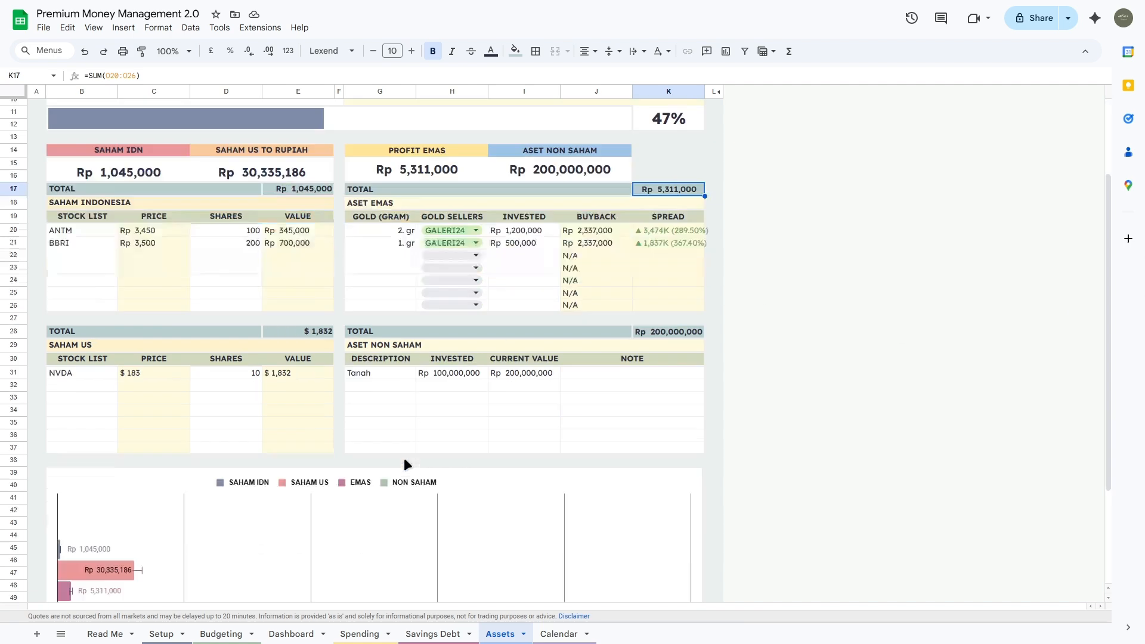
{"action": "left_click_drag", "start_coordinate": [366, 370], "coordinate": [721, 373]}
{"action": "left_click", "coordinate": [365, 373]}
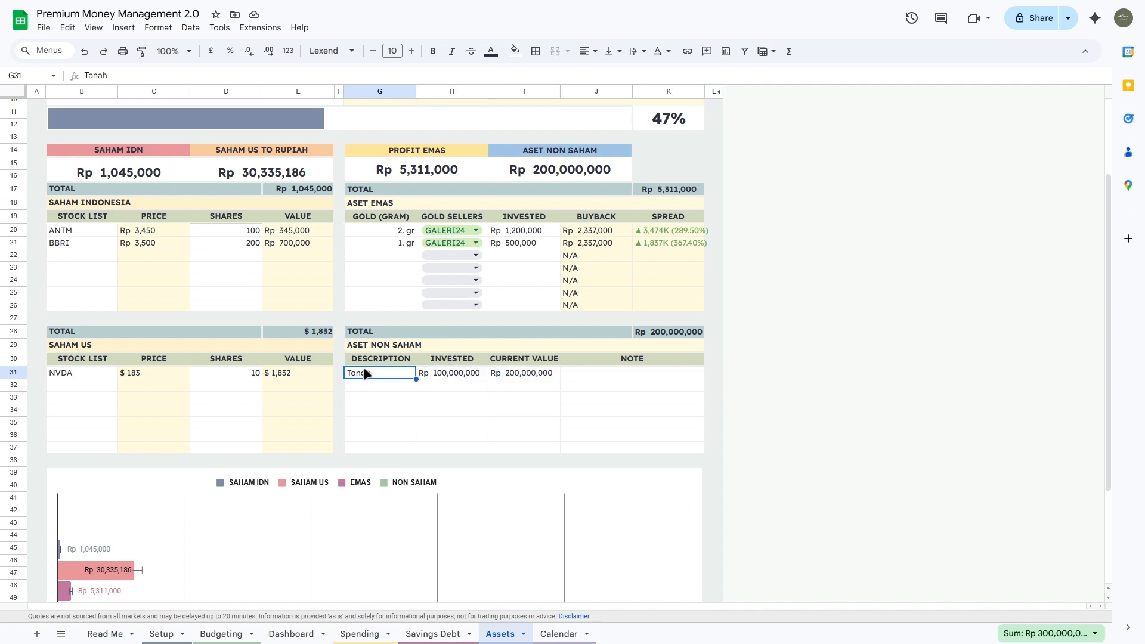
{"action": "left_click", "coordinate": [451, 375]}
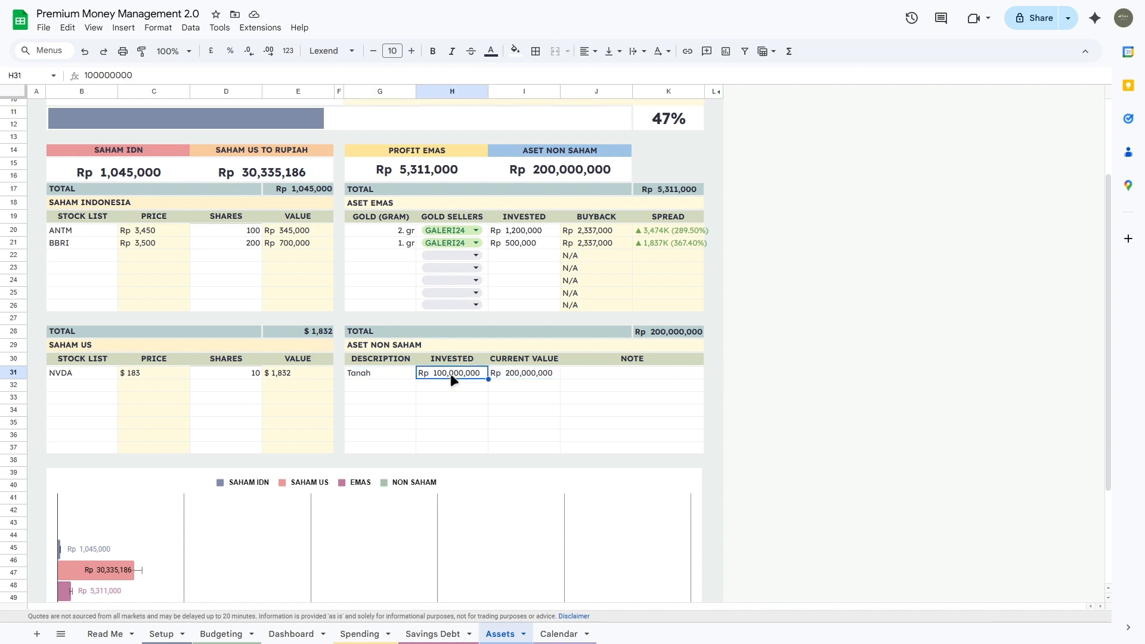
{"action": "left_click_drag", "start_coordinate": [382, 372], "coordinate": [538, 377]}
{"action": "left_click", "coordinate": [538, 373]}
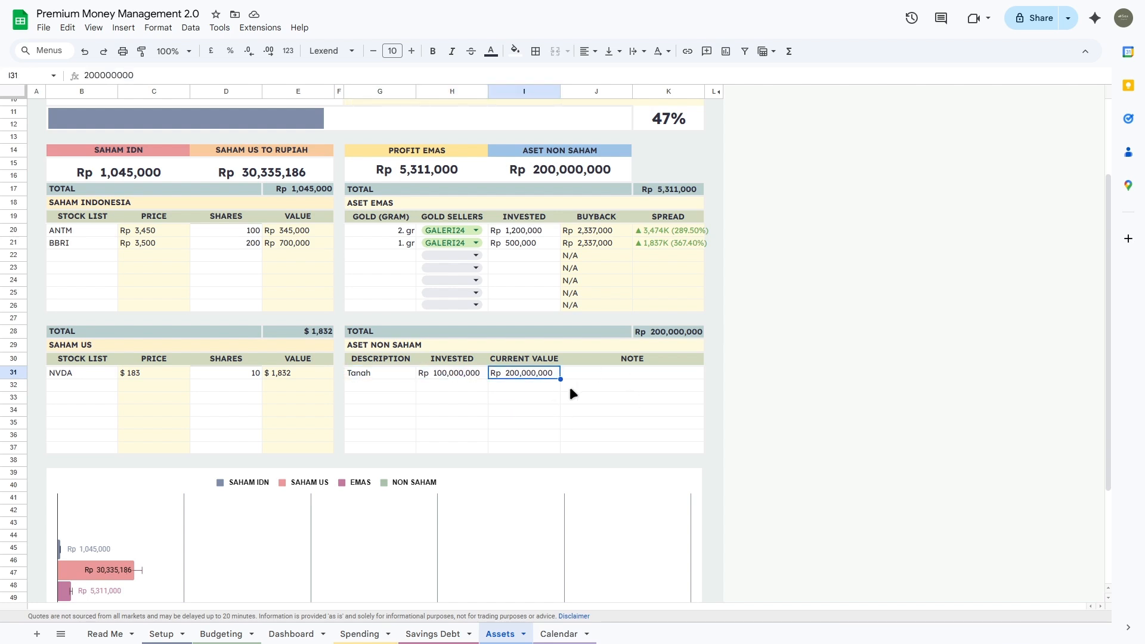
{"action": "left_click", "coordinate": [467, 374]}
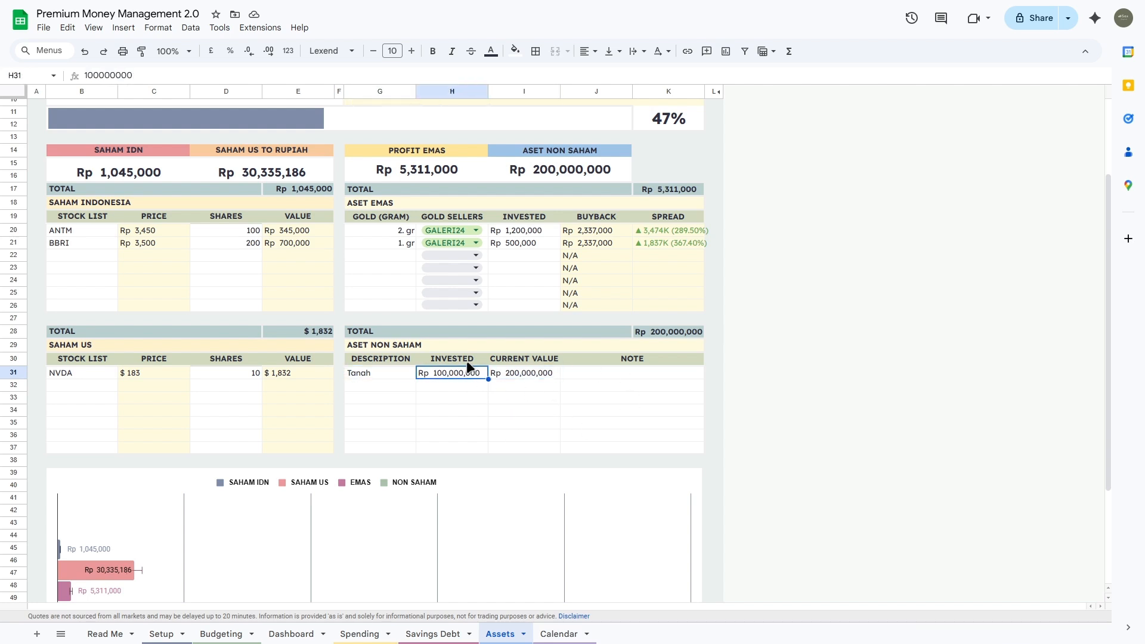
{"action": "left_click", "coordinate": [514, 372]}
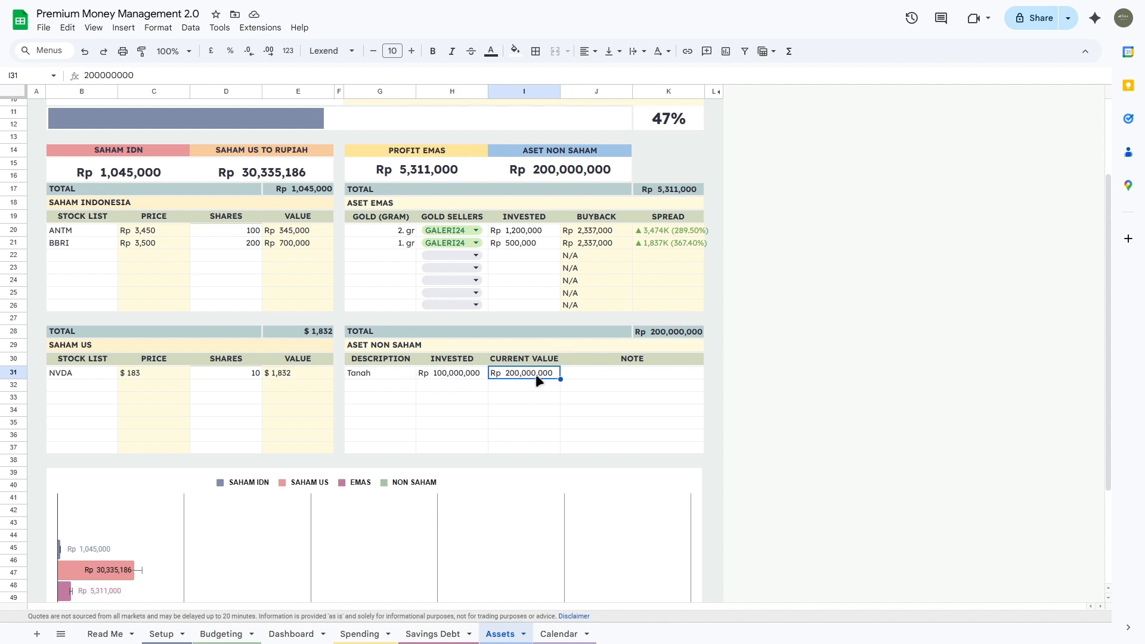
{"action": "left_click", "coordinate": [666, 332]}
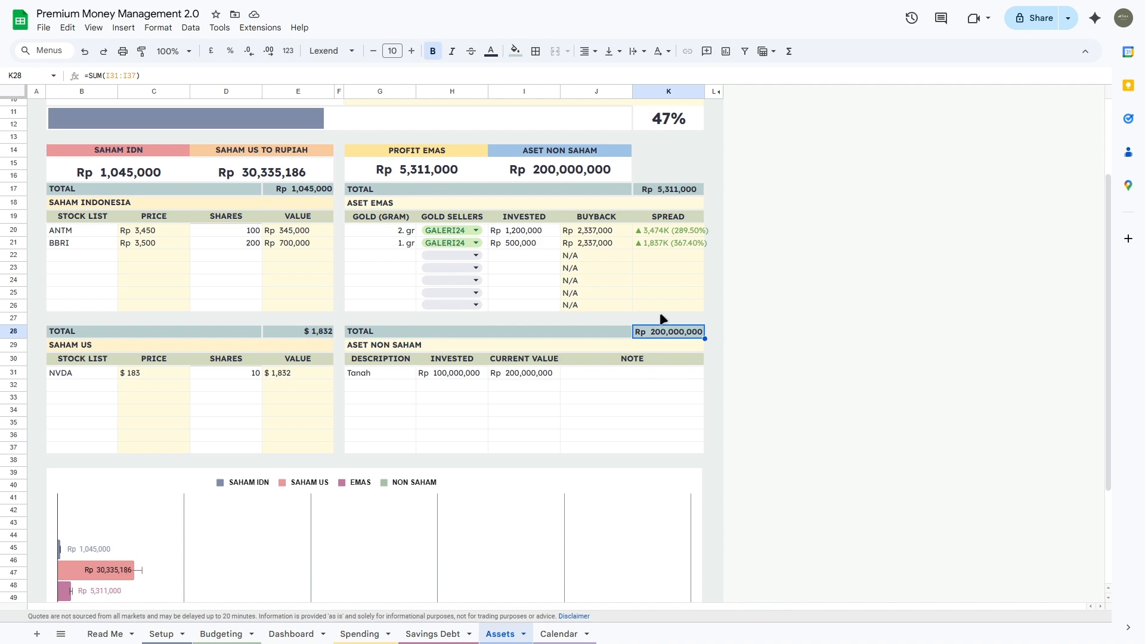
{"action": "scroll", "coordinate": [650, 304], "scroll_direction": "up", "scroll_amount": 3}
{"action": "left_click", "coordinate": [472, 199]}
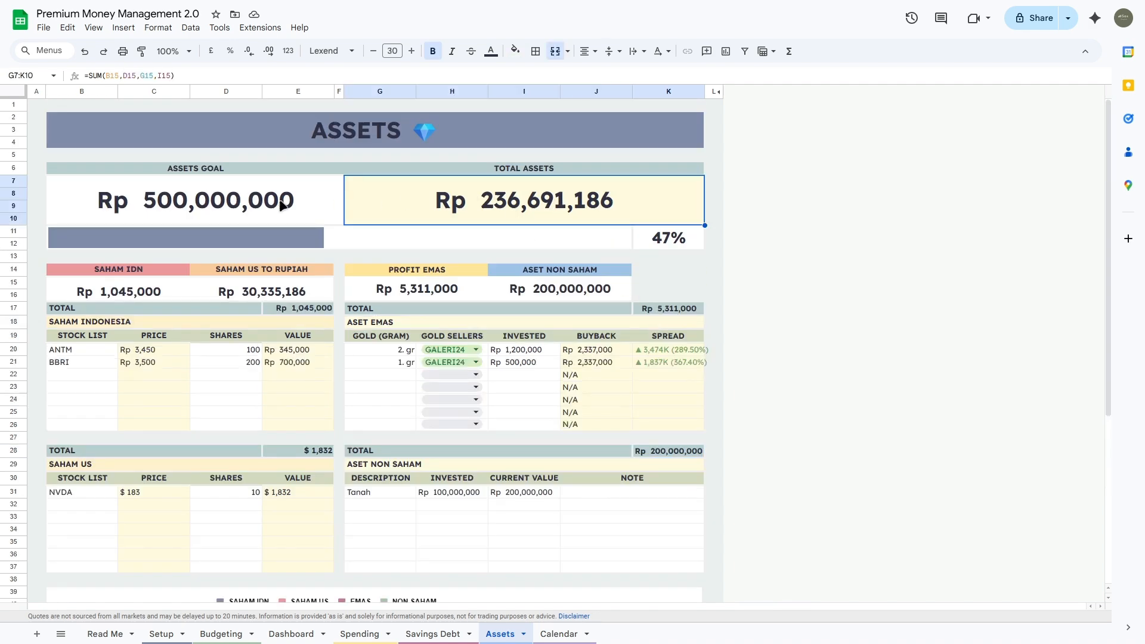
{"action": "left_click", "coordinate": [282, 206]}
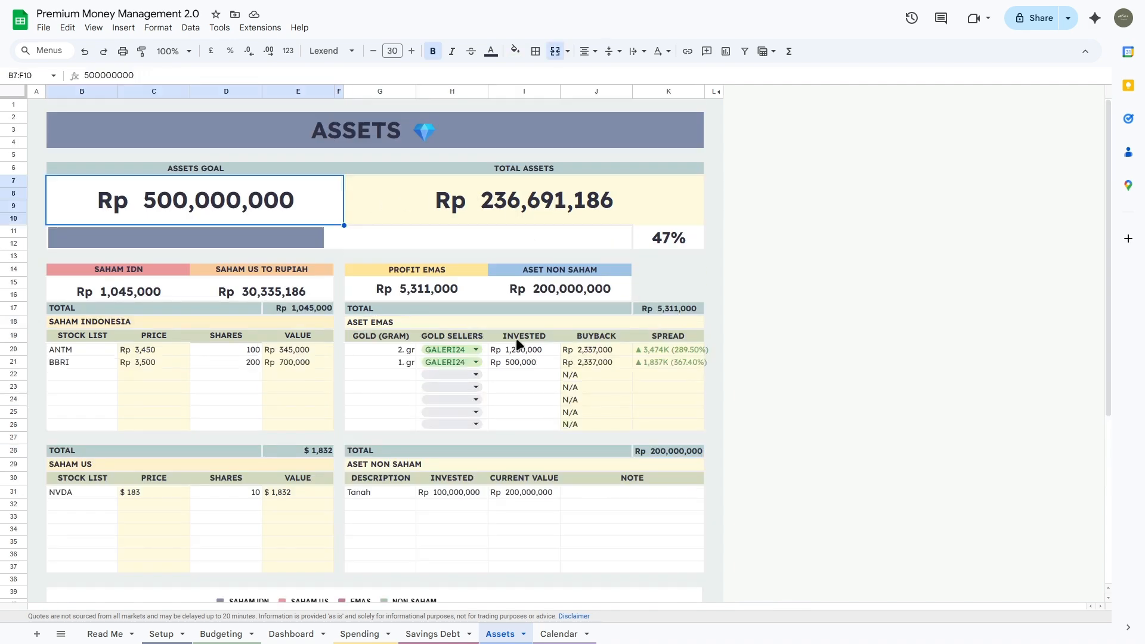
{"action": "left_click", "coordinate": [674, 240]}
Step: On the Calendar sheet, add a 25 October 2025 agenda row reading Kondangan below Meeting
{"action": "left_click", "coordinate": [559, 634]}
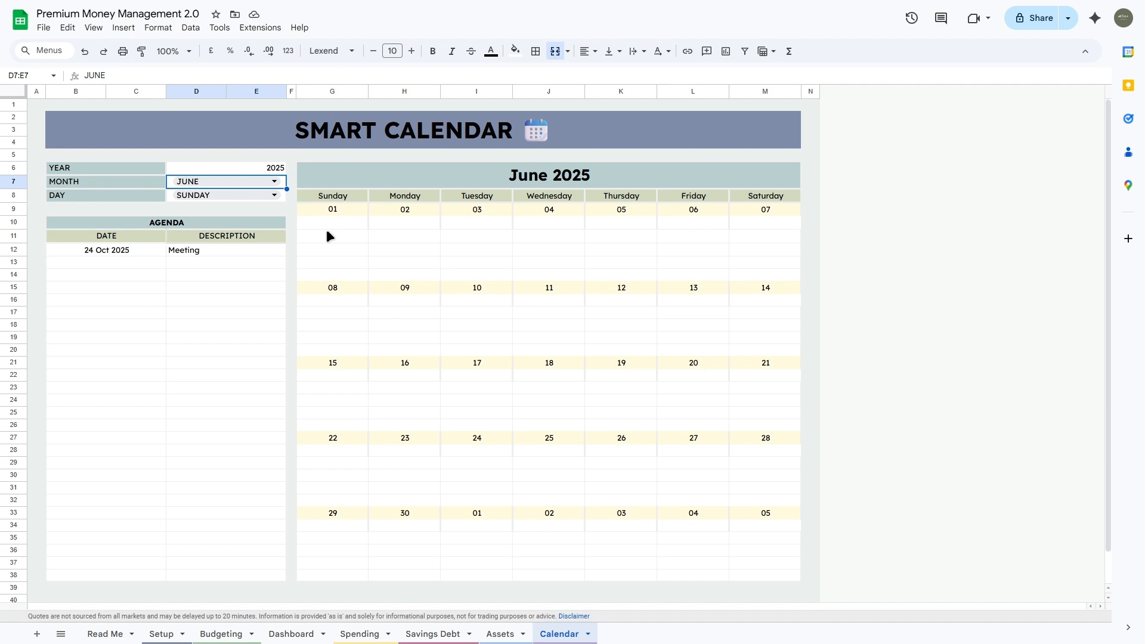
{"action": "left_click", "coordinate": [119, 251]}
{"action": "left_click", "coordinate": [119, 260]}
{"action": "double_click", "coordinate": [119, 260]}
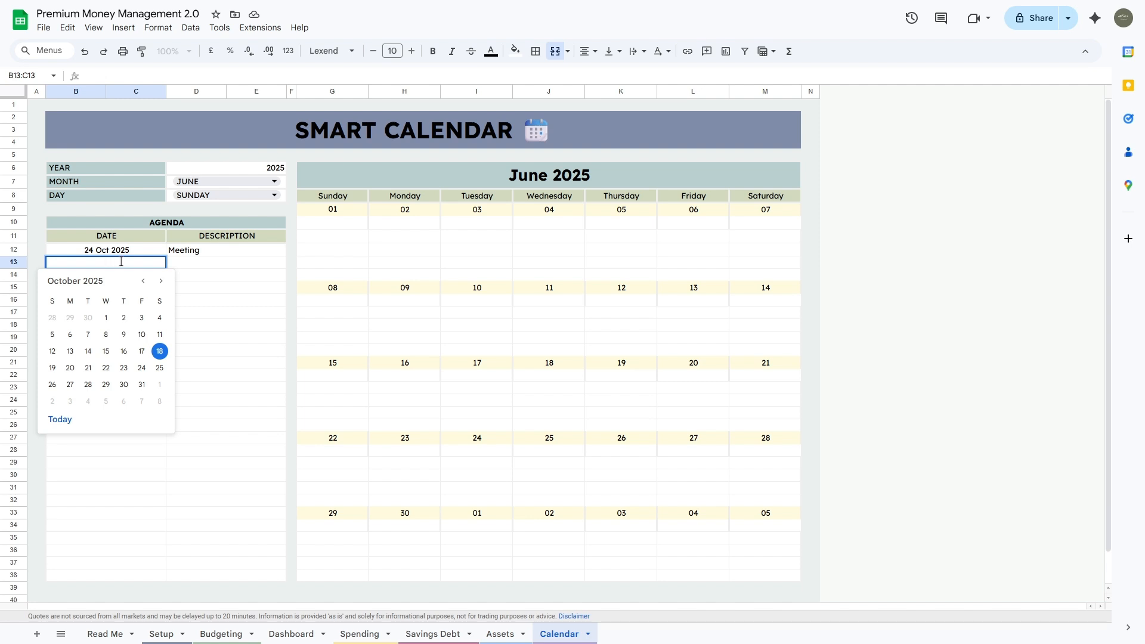
{"action": "left_click", "coordinate": [160, 335]}
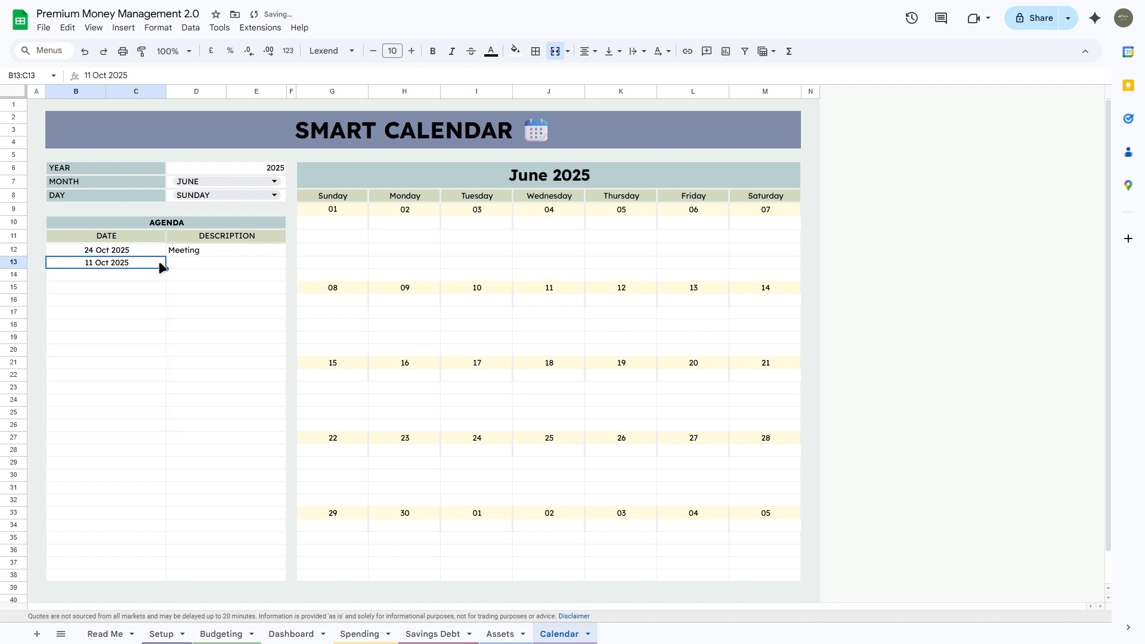
{"action": "double_click", "coordinate": [153, 261]}
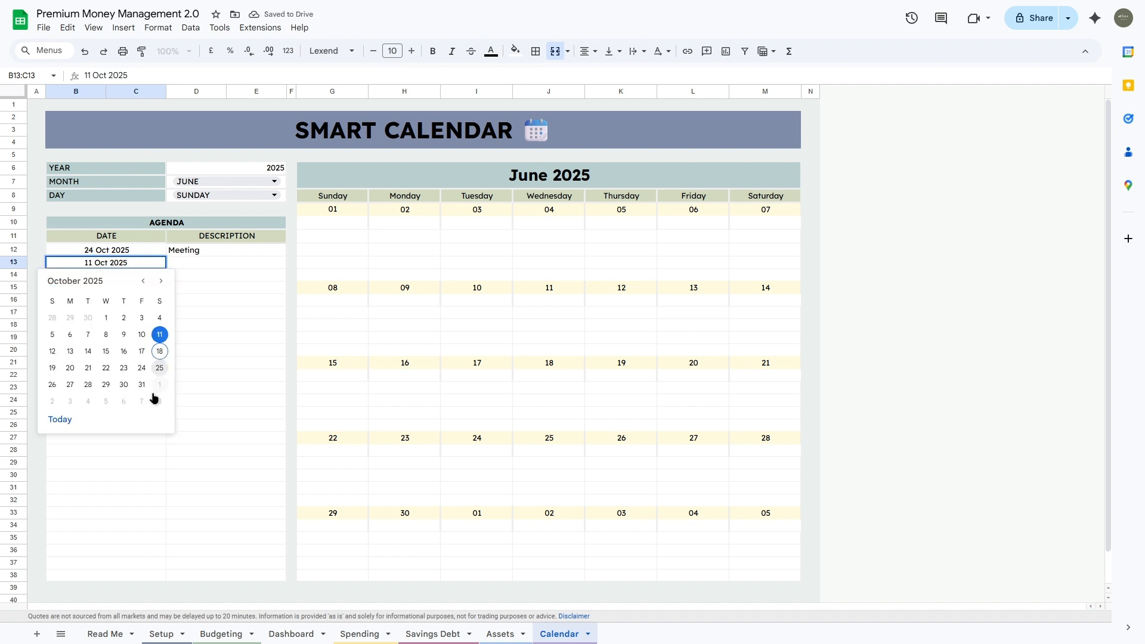
{"action": "left_click", "coordinate": [160, 368]}
{"action": "left_click", "coordinate": [191, 267]}
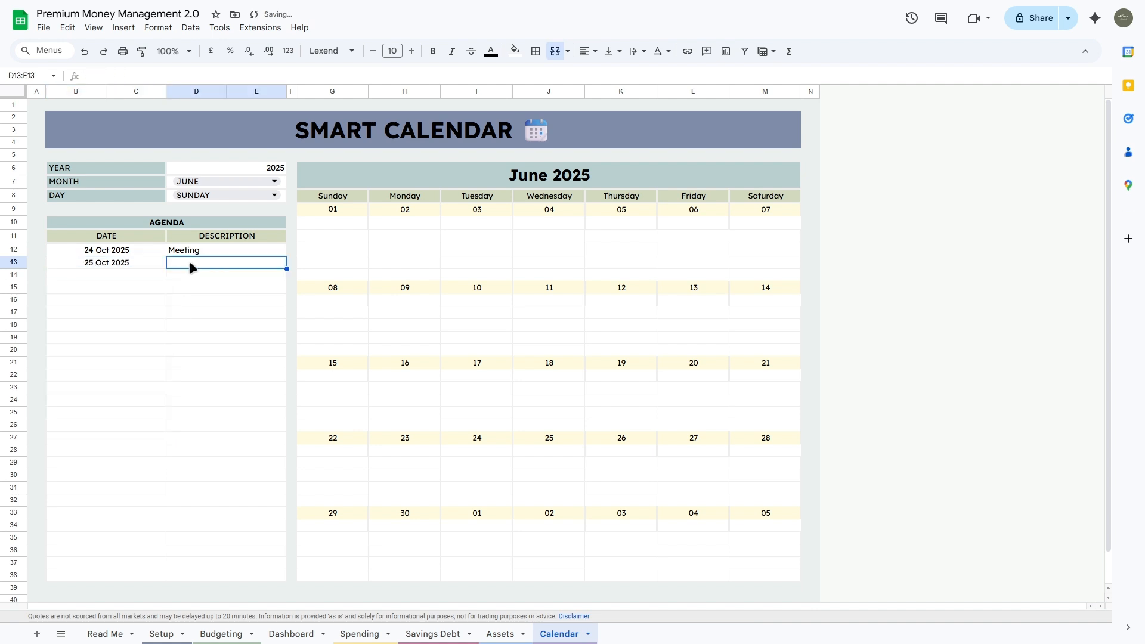
{"action": "type", "text": "Kondangan"}
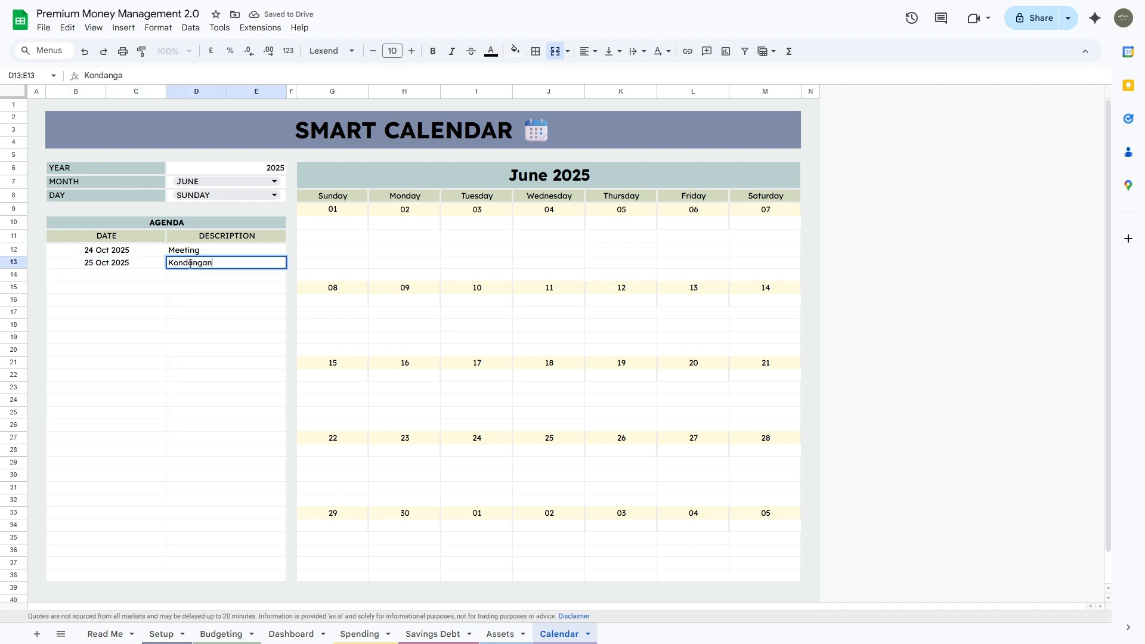
{"action": "key", "text": "Tab"}
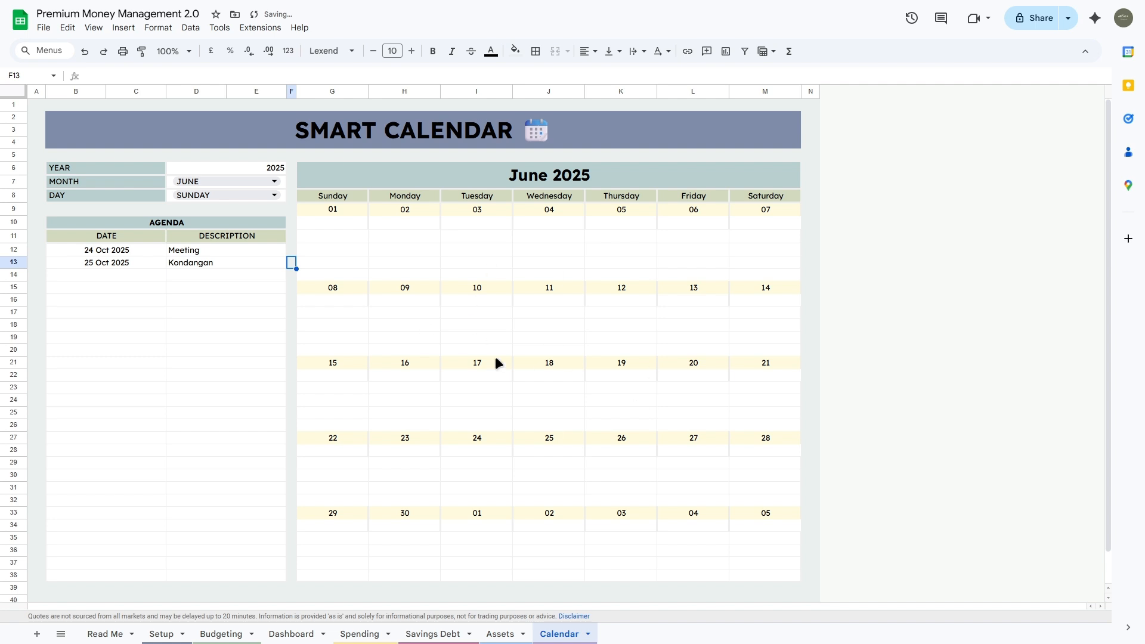
Step: Show October 2025 in the Smart Calendar and check the Meeting and Kondangan entries
{"action": "left_click", "coordinate": [277, 180]}
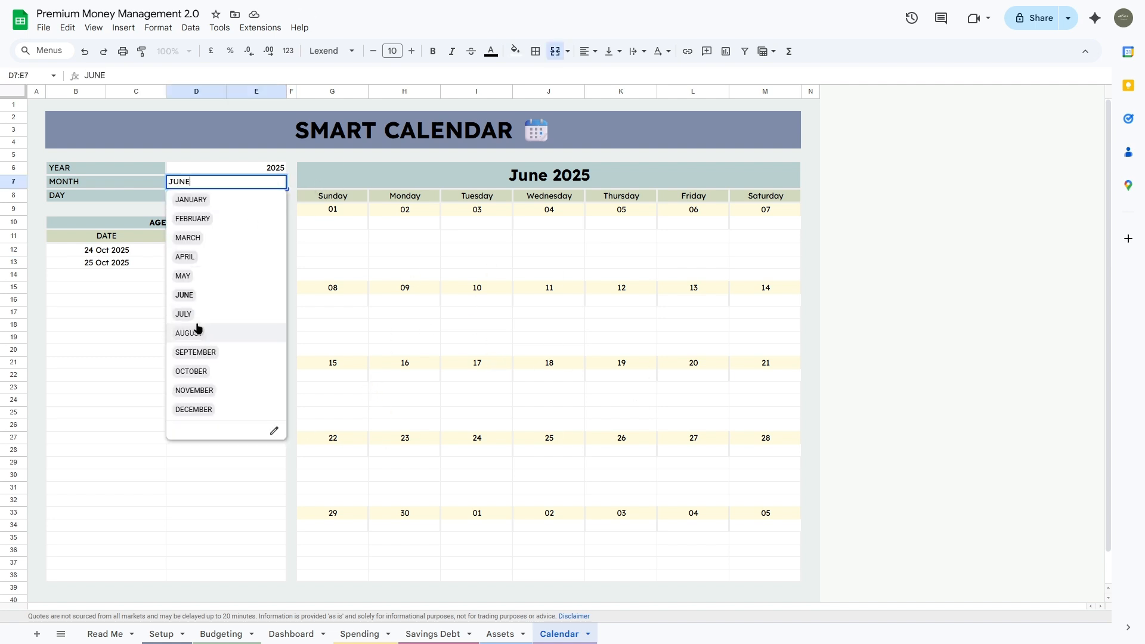
{"action": "left_click", "coordinate": [202, 372]}
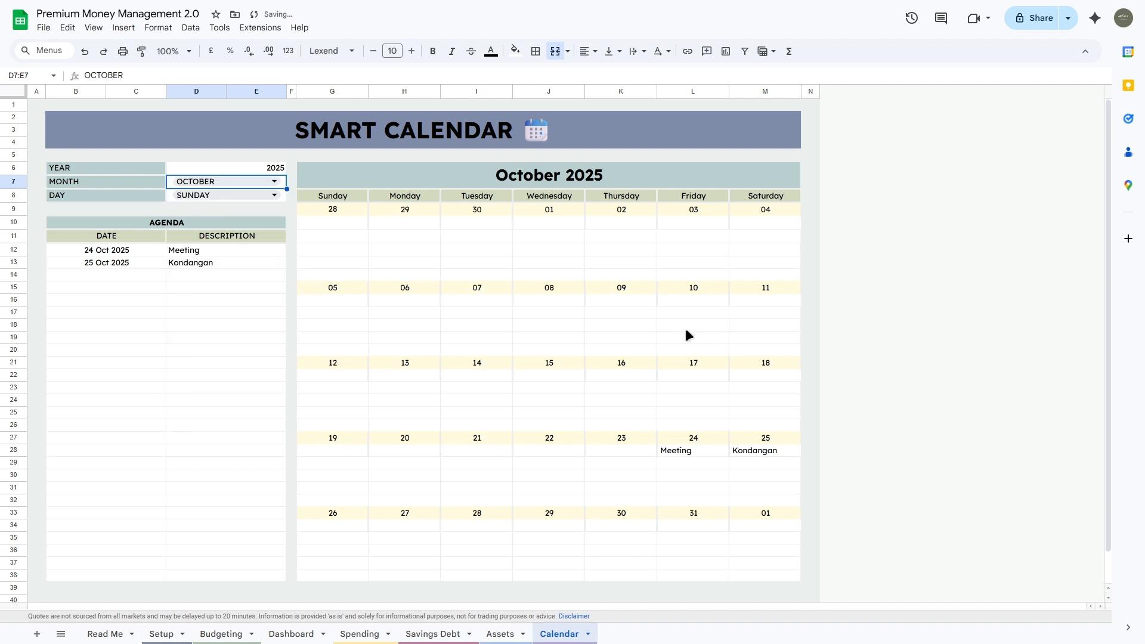
{"action": "left_click_drag", "start_coordinate": [704, 451], "coordinate": [755, 454]}
{"action": "key", "text": "ctrl+plus"}
{"action": "key", "text": "ctrl+plus"}
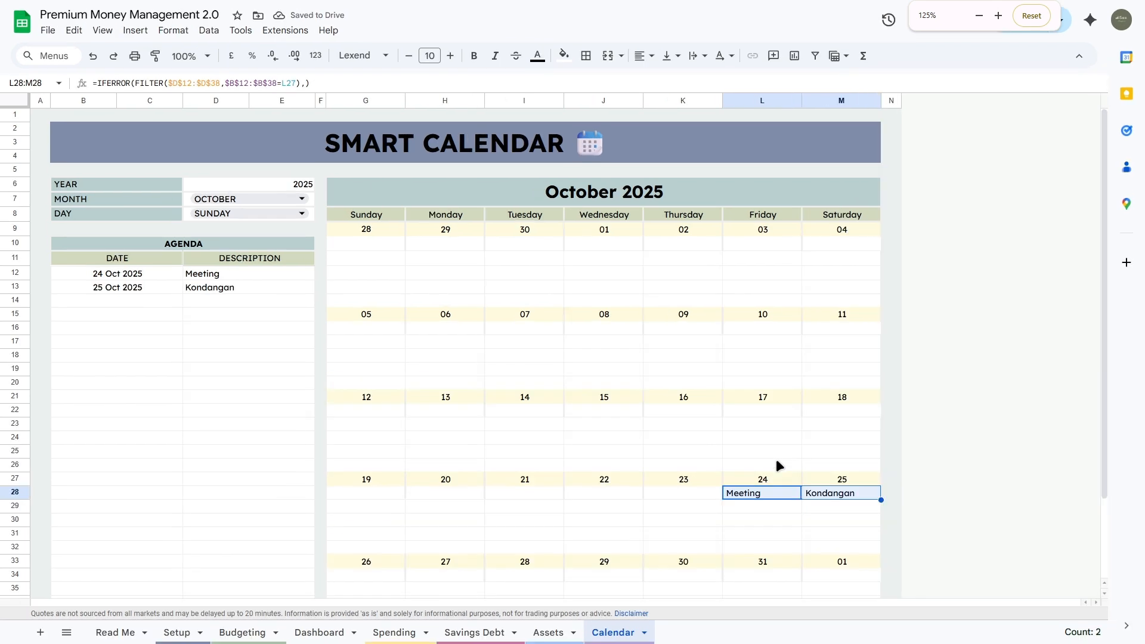
{"action": "scroll", "coordinate": [775, 458], "scroll_direction": "down", "scroll_amount": 3}
{"action": "scroll", "coordinate": [814, 449], "scroll_direction": "up", "scroll_amount": 3}
{"action": "scroll", "coordinate": [674, 430], "scroll_direction": "down", "scroll_amount": 1}
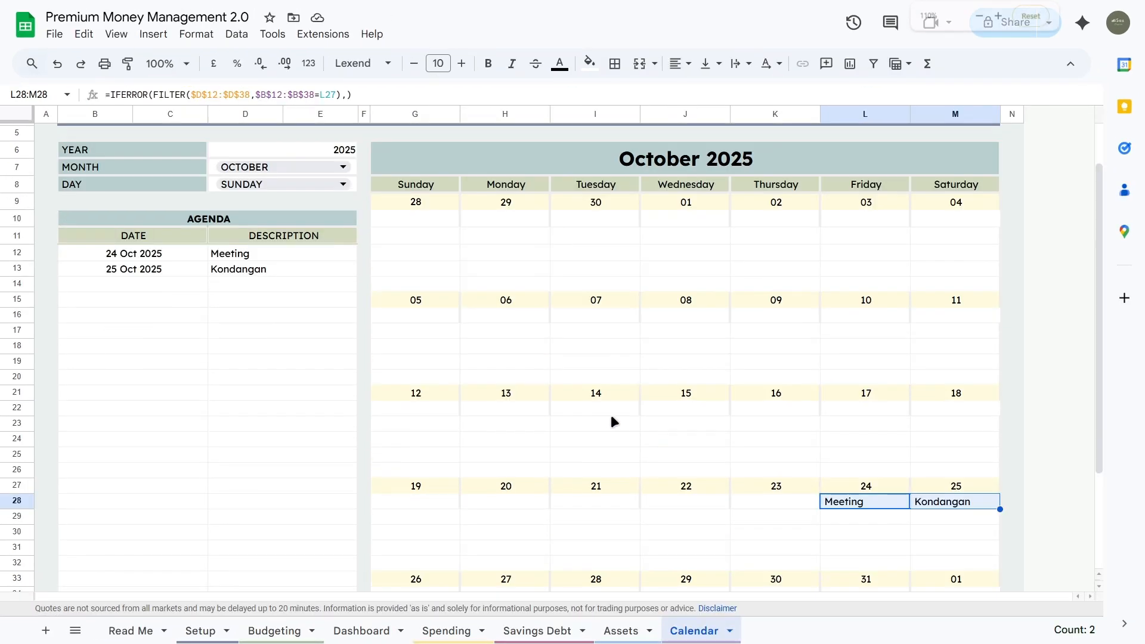
{"action": "key", "text": "ctrl+minus"}
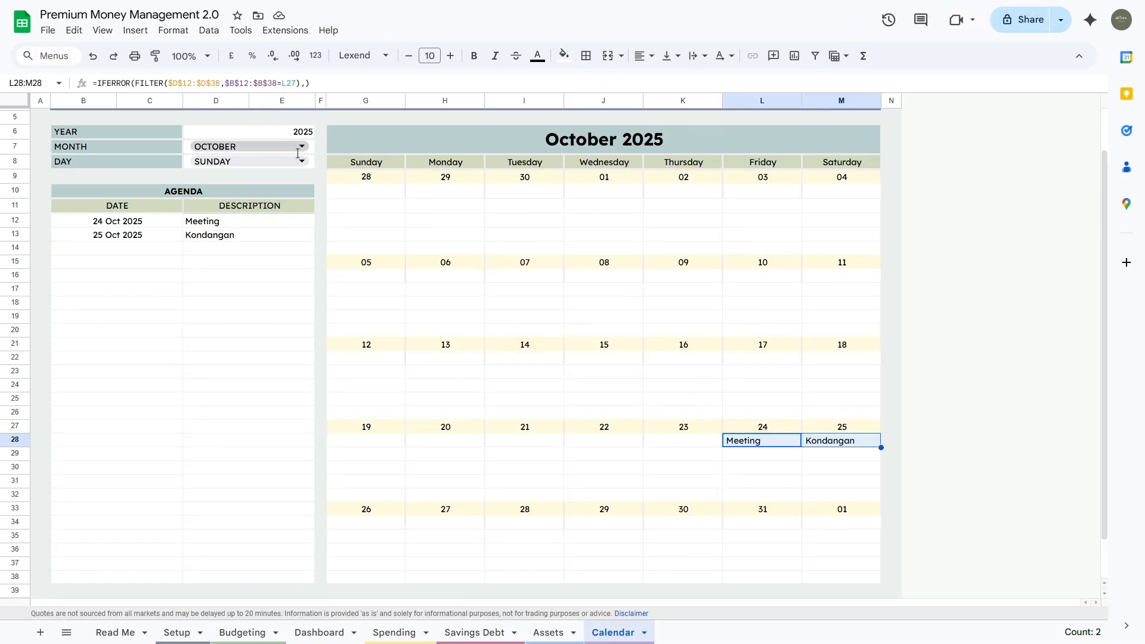
Step: Switch the calendar month to June, then to January
{"action": "left_click", "coordinate": [307, 147]}
{"action": "left_click", "coordinate": [229, 273]}
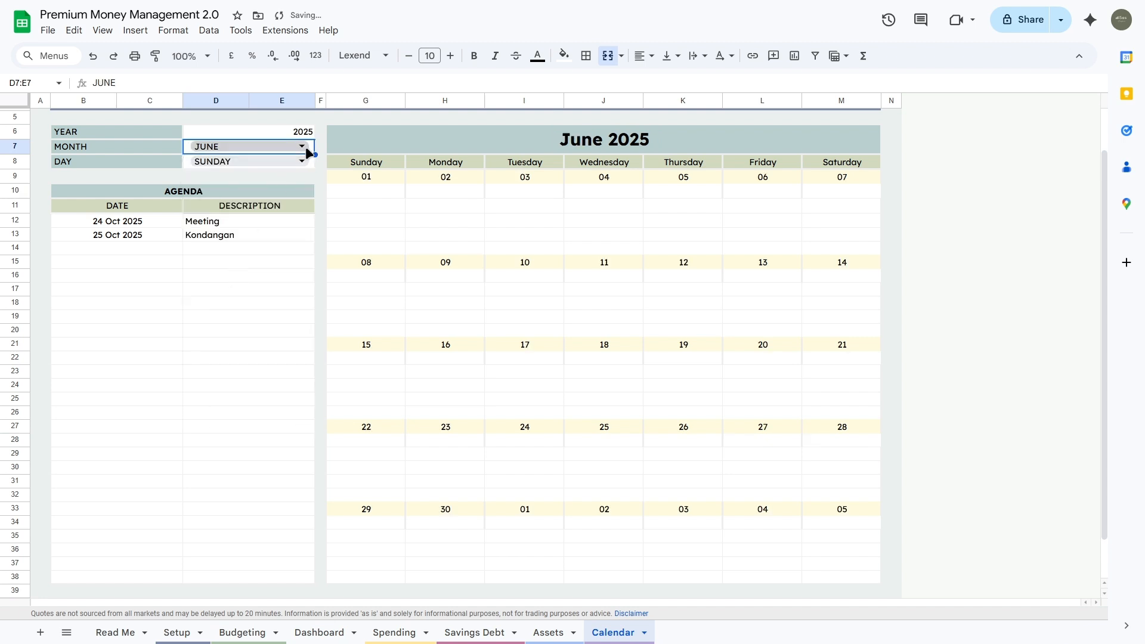
{"action": "left_click", "coordinate": [302, 148]}
{"action": "left_click", "coordinate": [261, 167]}
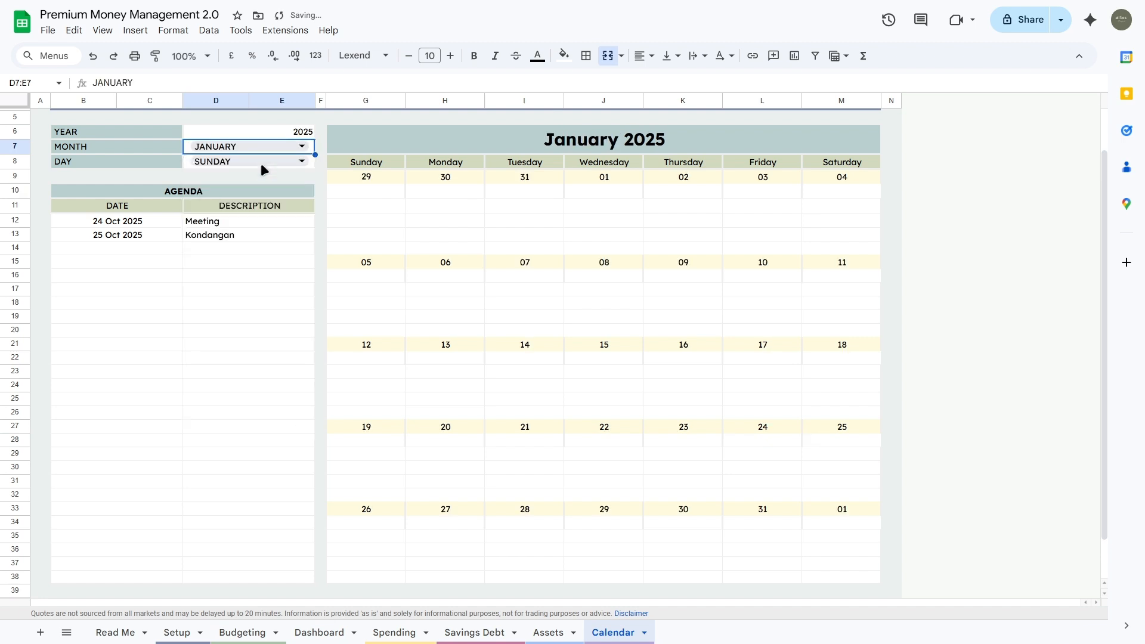
Step: Change the calendar year to 2026 and then back to 2025
{"action": "left_click", "coordinate": [305, 133]}
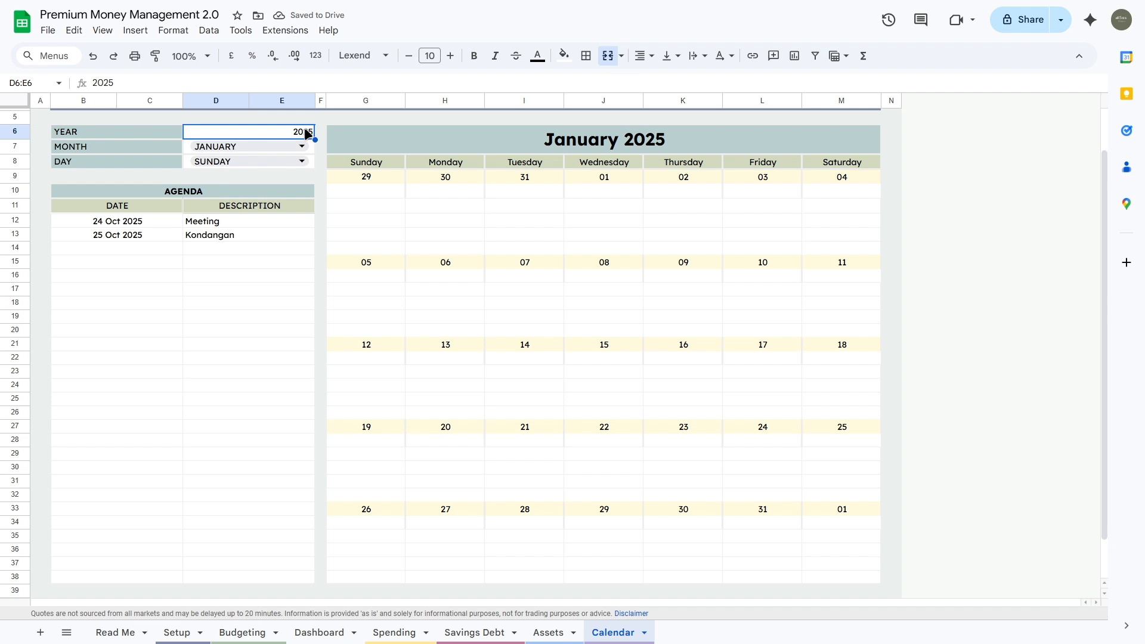
{"action": "type", "text": "2026"}
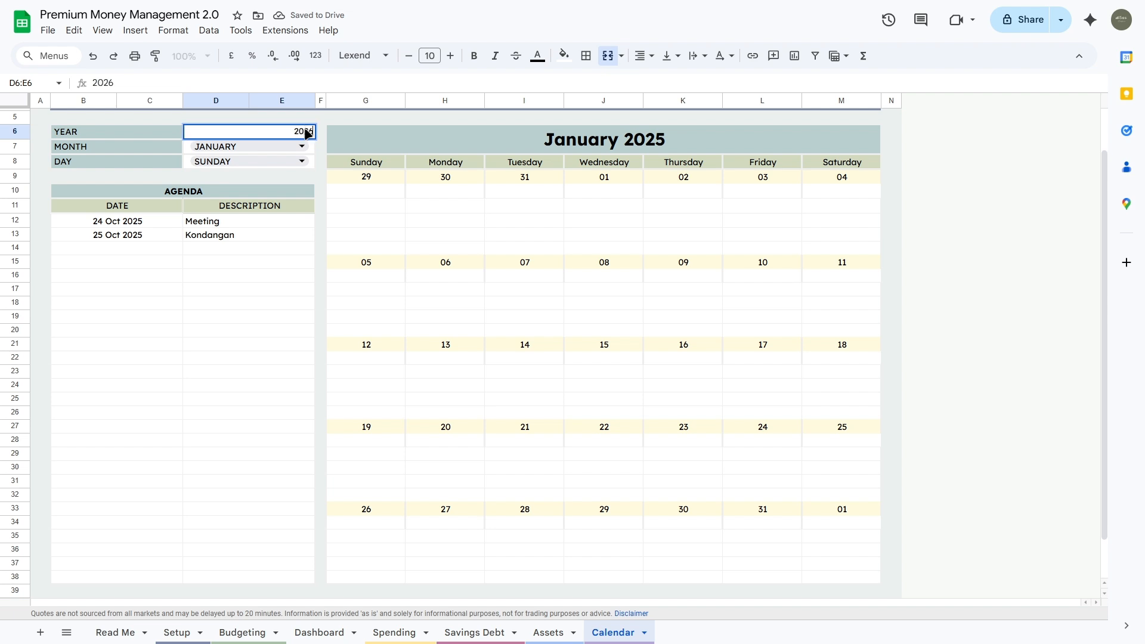
{"action": "key", "text": "Return"}
{"action": "left_click", "coordinate": [306, 132]}
{"action": "double_click", "coordinate": [305, 132]}
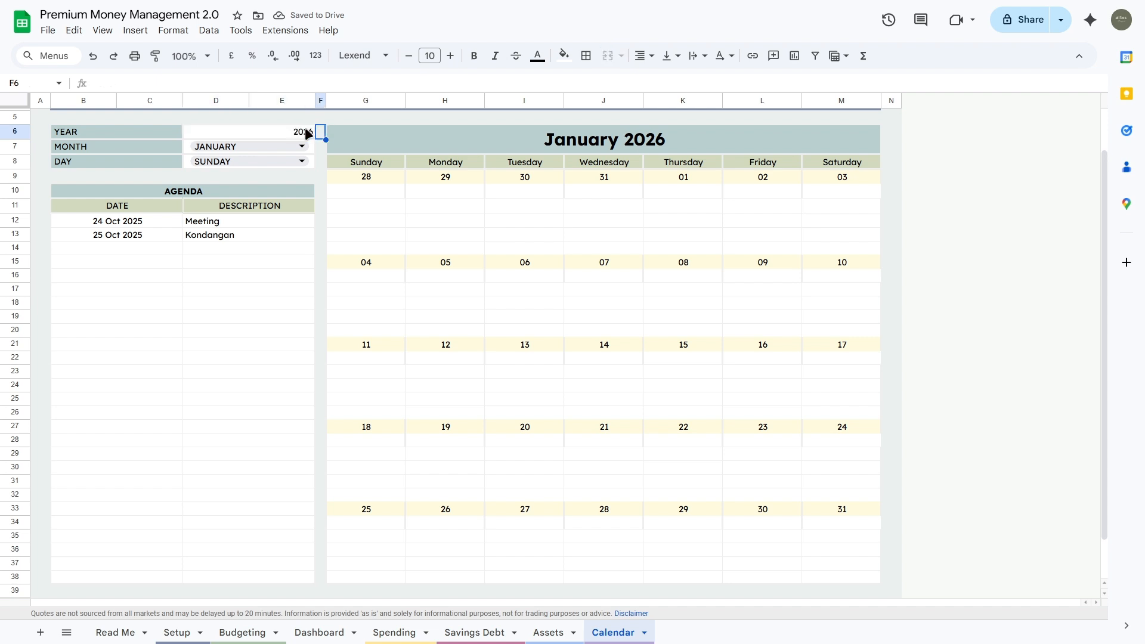
{"action": "key", "text": "BackSpace"}
{"action": "key", "text": "BackSpace"}
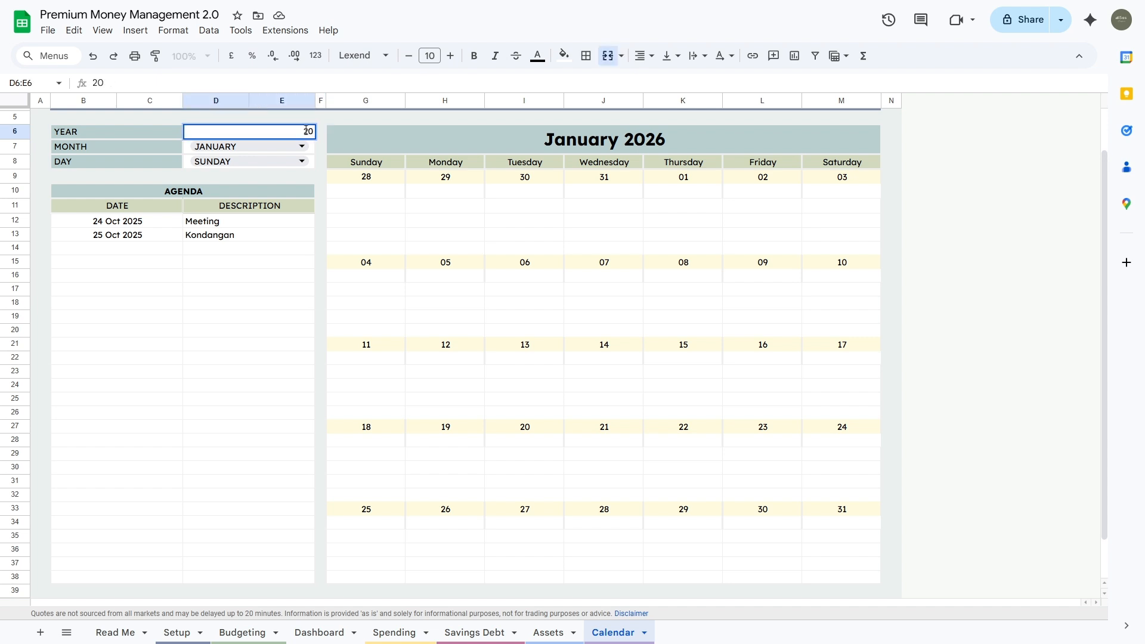
{"action": "type", "text": "25"}
{"action": "key", "text": "Return"}
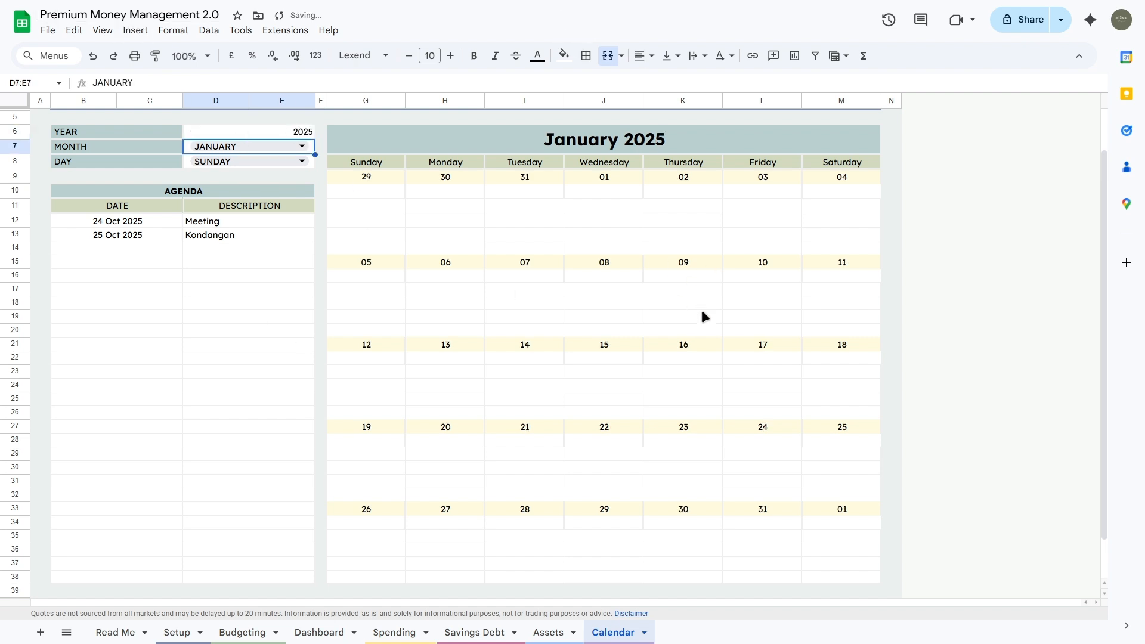
{"action": "left_click", "coordinate": [301, 631]}
{"action": "scroll", "coordinate": [651, 338], "scroll_direction": "down", "scroll_amount": 6}
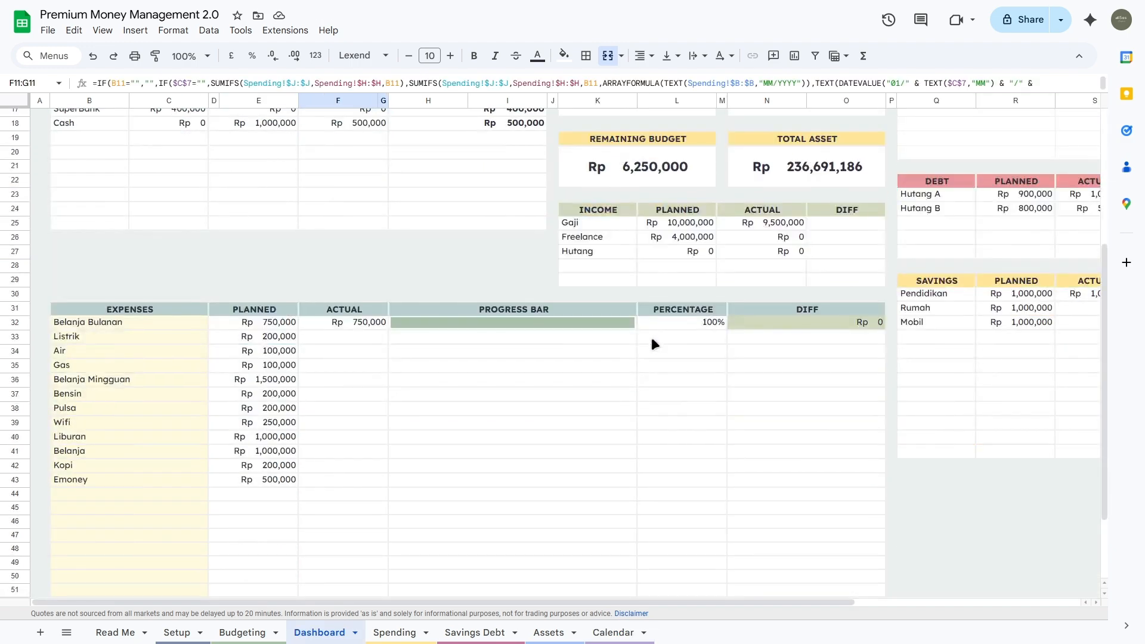
{"action": "scroll", "coordinate": [650, 341], "scroll_direction": "up", "scroll_amount": 3}
{"action": "scroll", "coordinate": [649, 341], "scroll_direction": "up", "scroll_amount": 4}
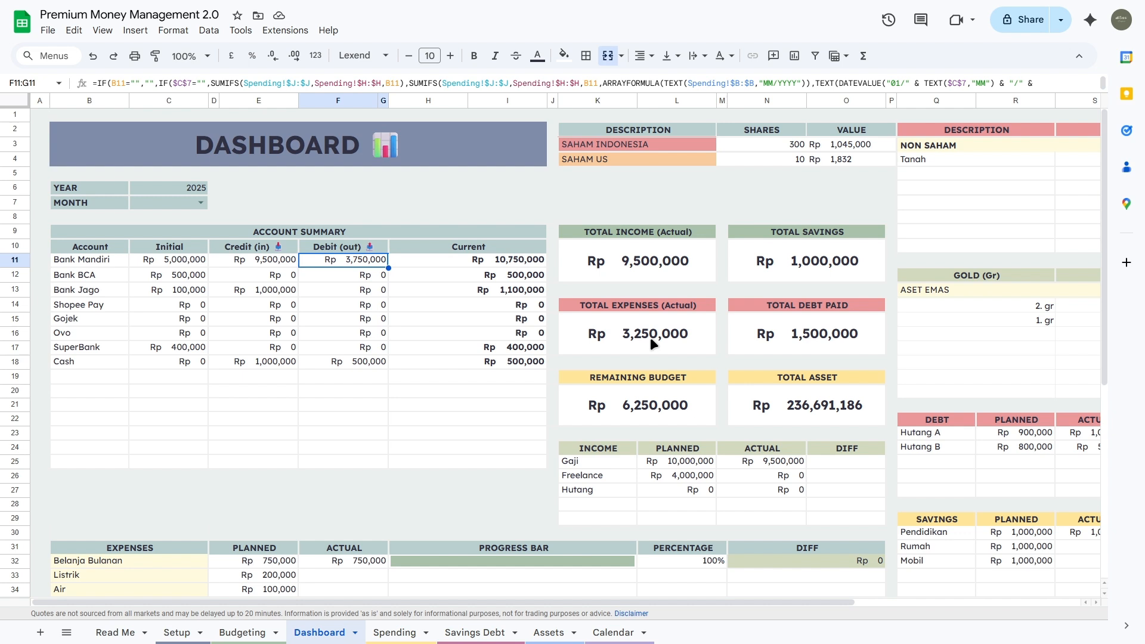
{"action": "left_click", "coordinate": [502, 170]}
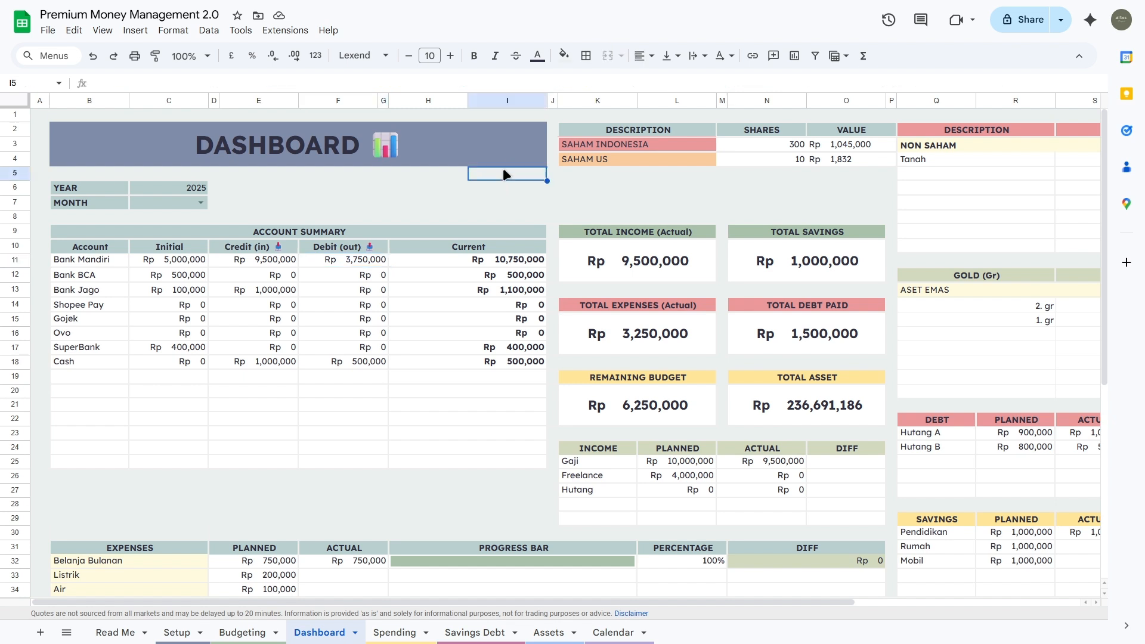